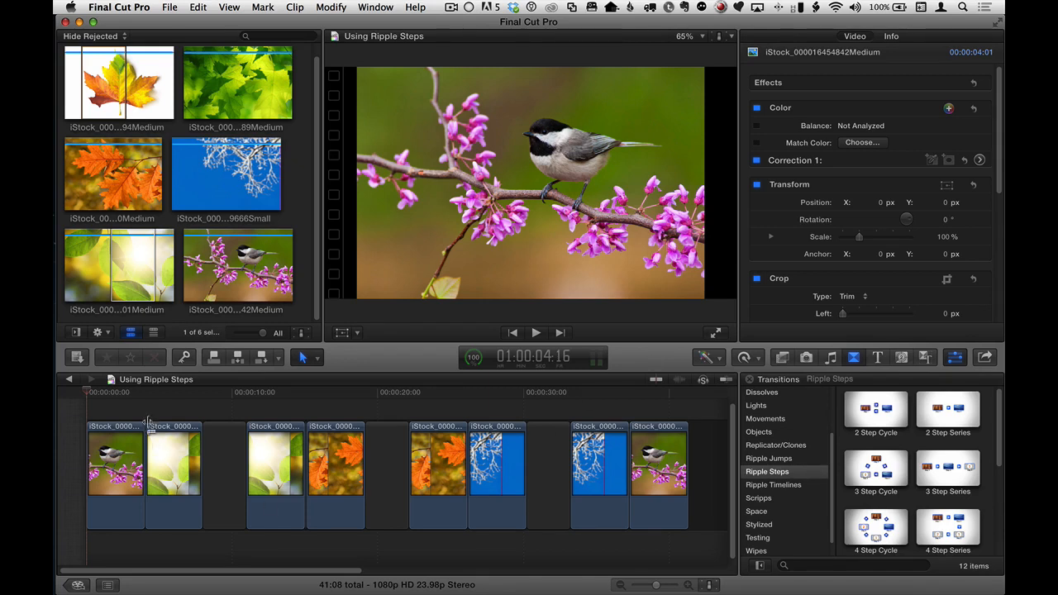
Preview the paired clips and the gaps between them along the timeline, up to the final bird clip
left_click(116, 394)
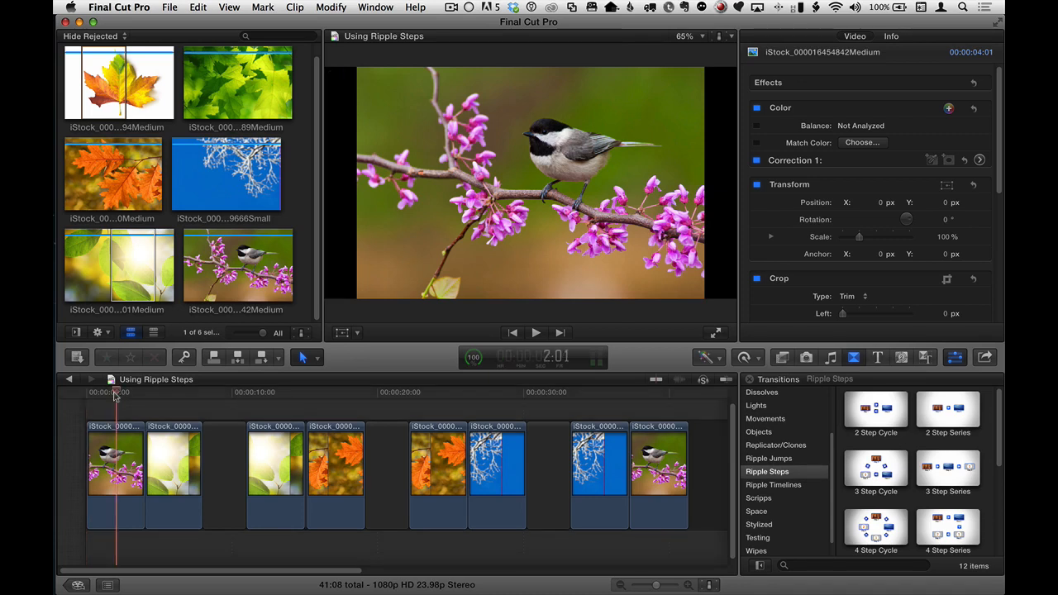
left_click(170, 397)
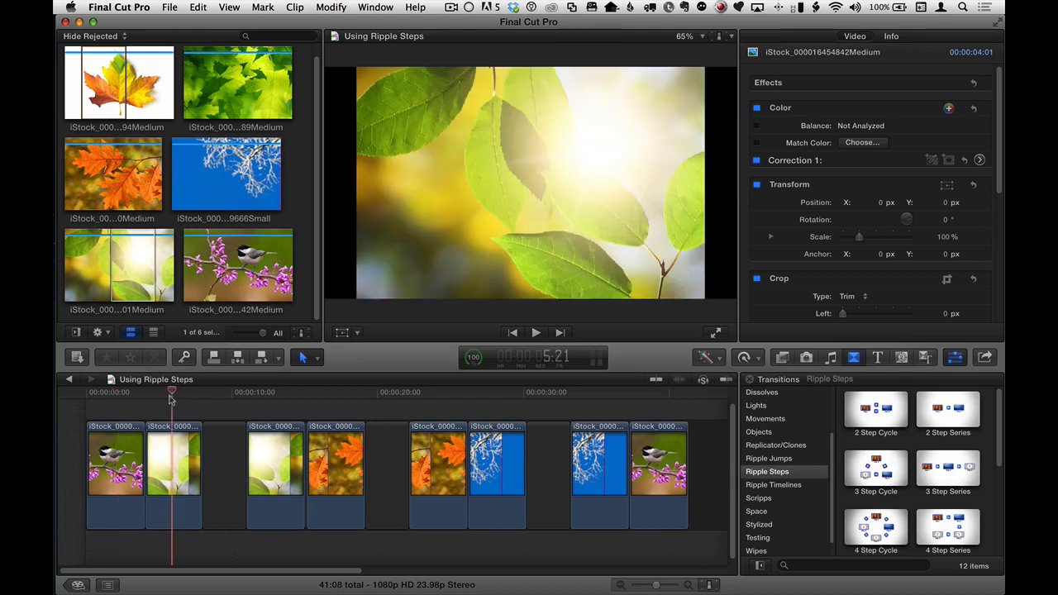
left_click(223, 396)
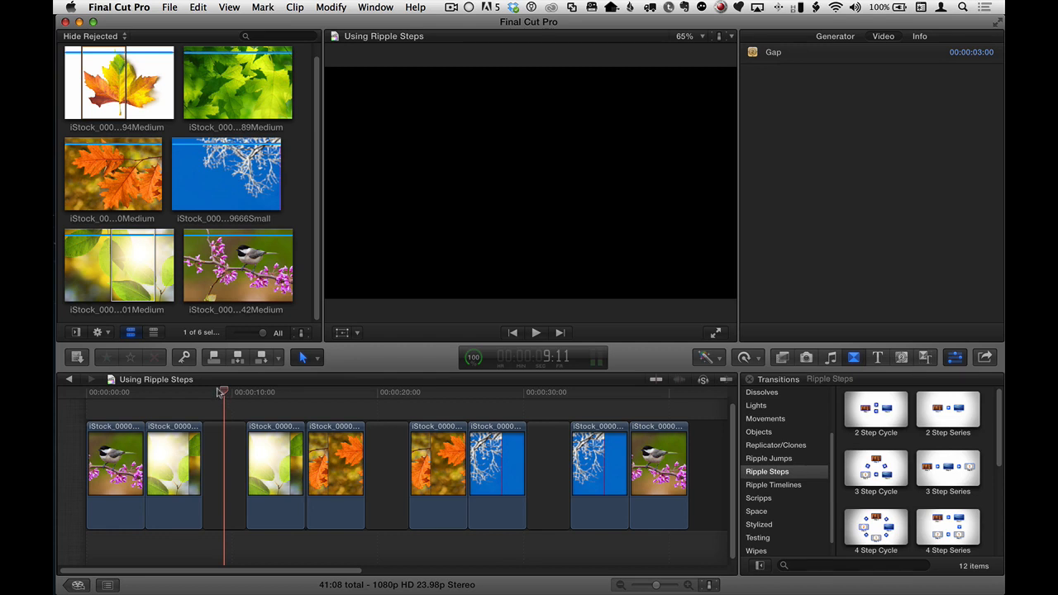
mouse_move(221, 390)
left_mouse_down()
mouse_move(234, 389)
mouse_move(222, 387)
left_mouse_up()
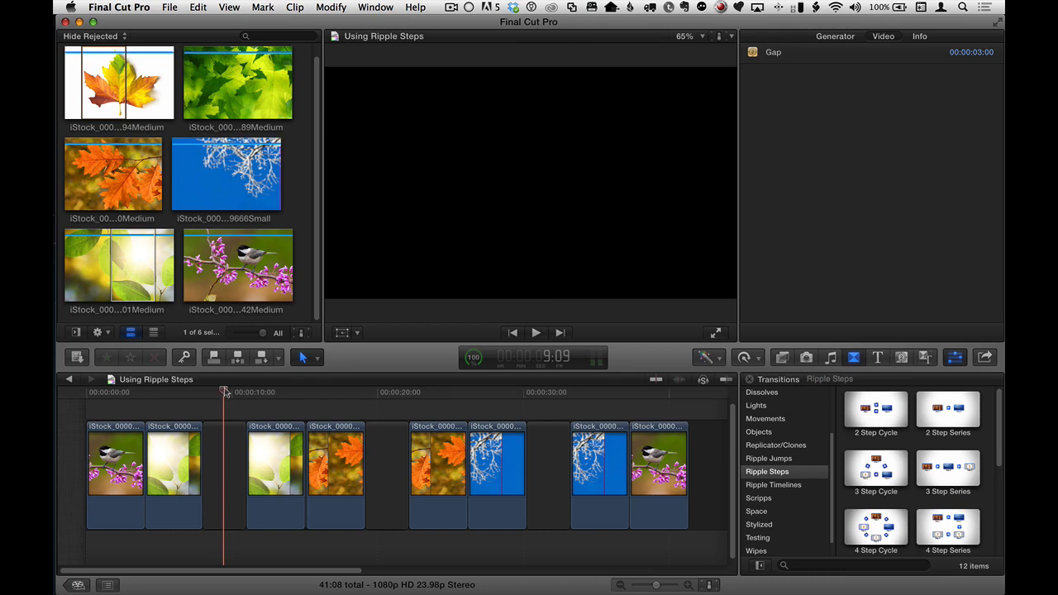
left_click_drag(224, 390, 282, 391)
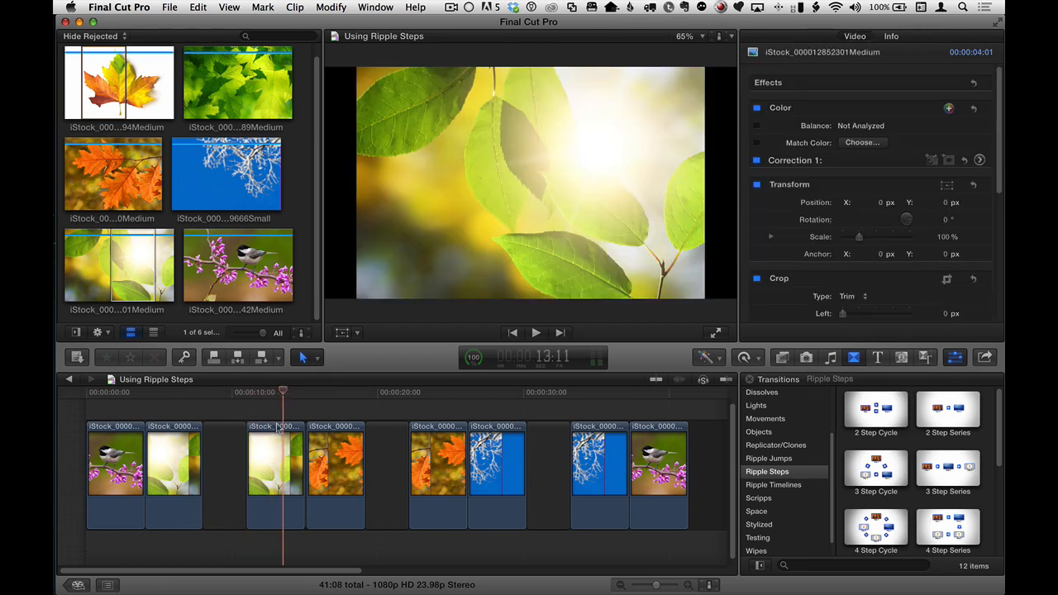
left_click_drag(283, 392, 653, 402)
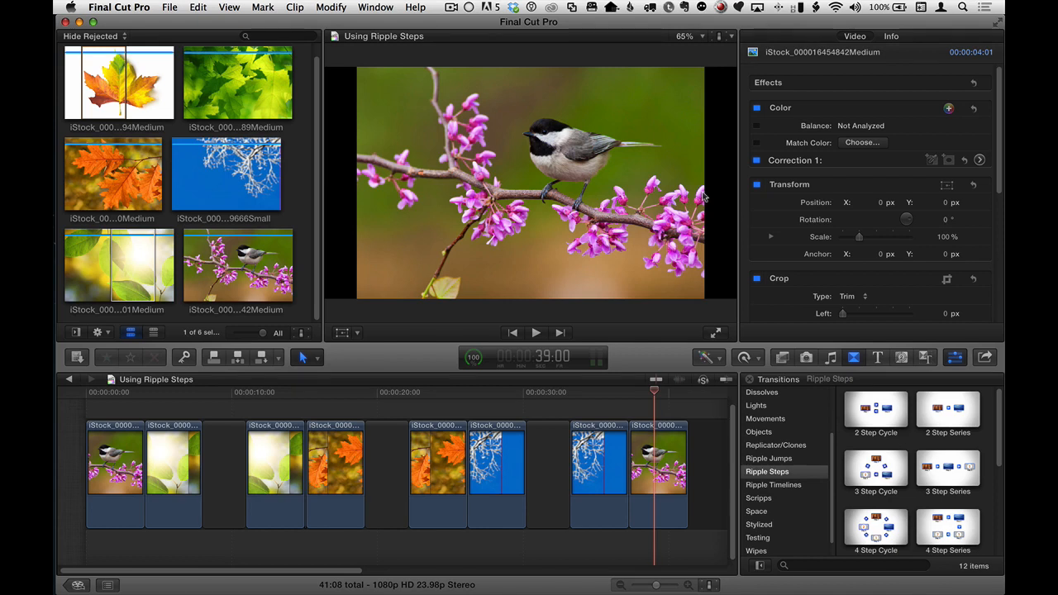
Select all four clip pairs in the timeline and set their Spatial Conform type to Fill
left_click_drag(114, 412, 181, 435)
left_click_drag(271, 411, 350, 446)
left_click_drag(447, 419, 503, 439)
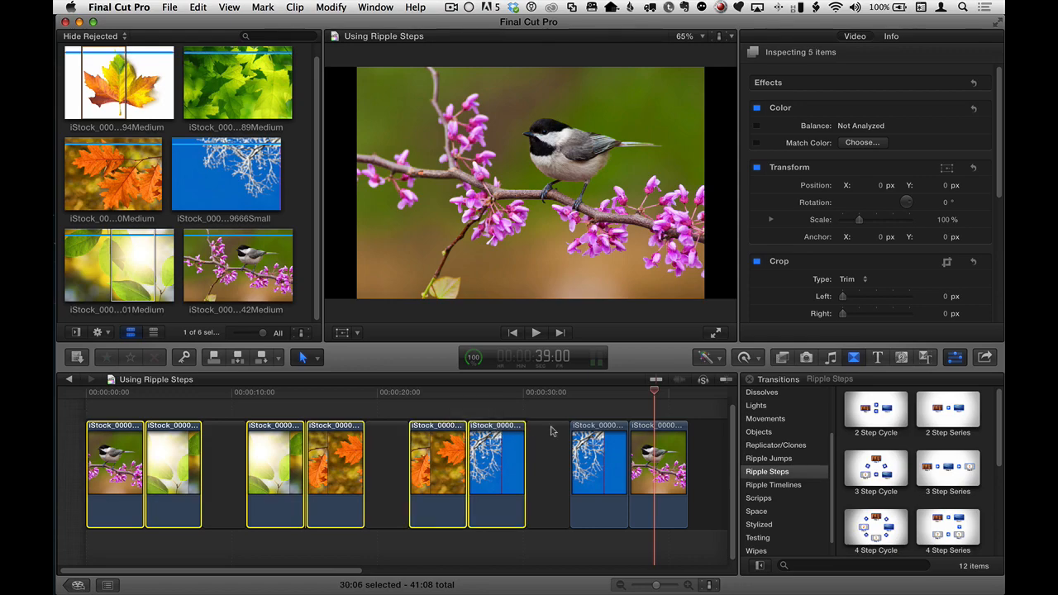
mouse_move(601, 410)
left_mouse_down()
mouse_move(677, 460)
mouse_move(666, 458)
left_mouse_up()
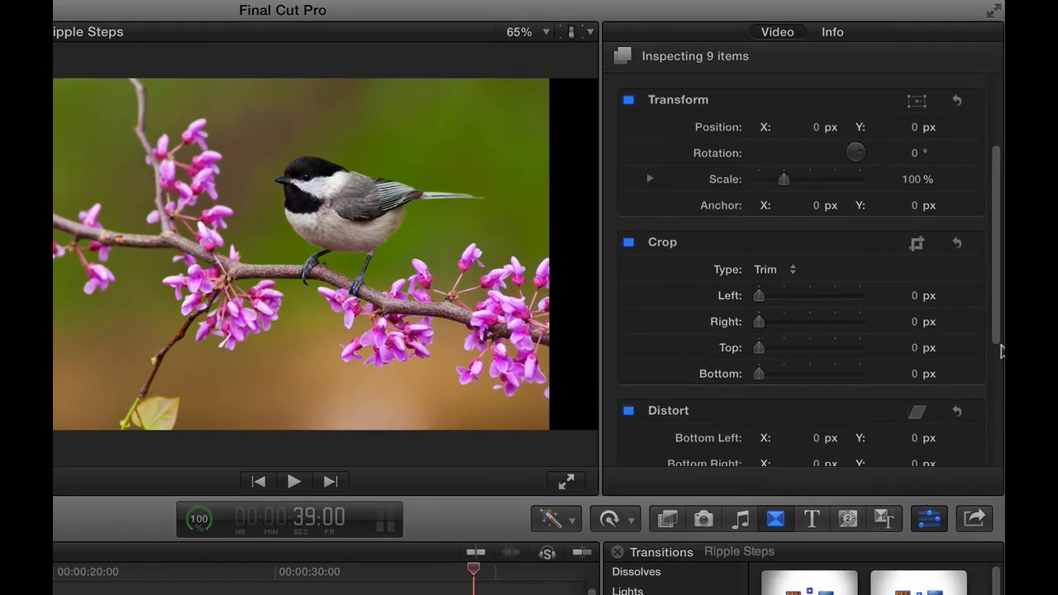
scroll(859, 243, "down", 5)
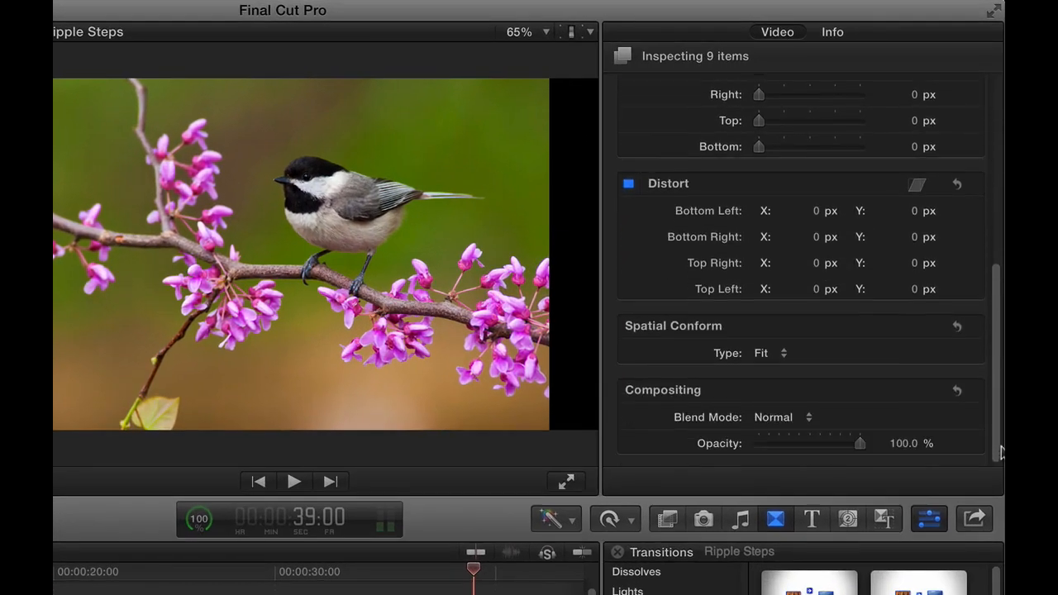
left_click(762, 354)
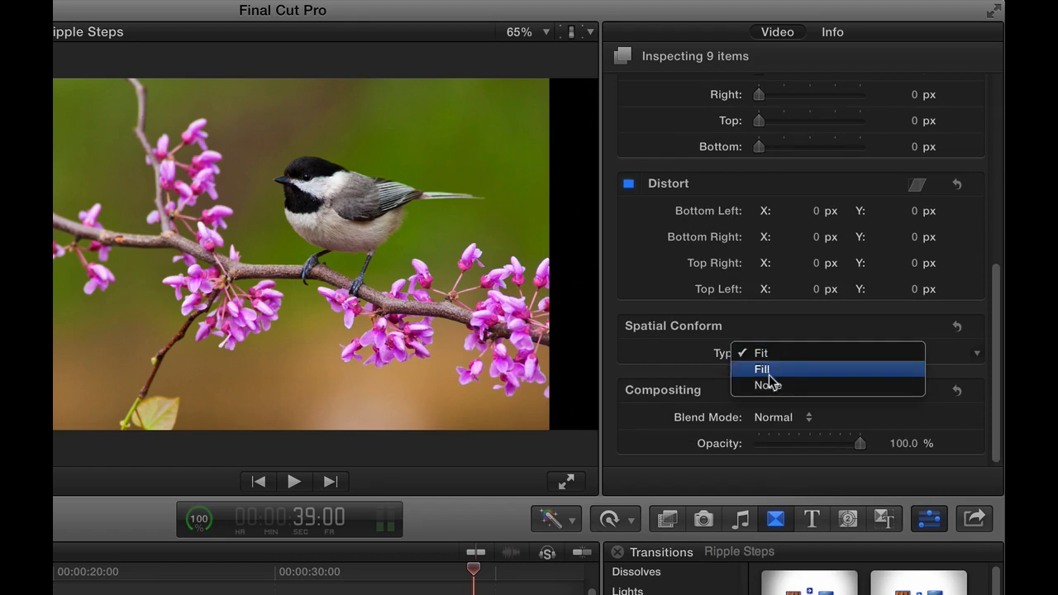
left_click(764, 371)
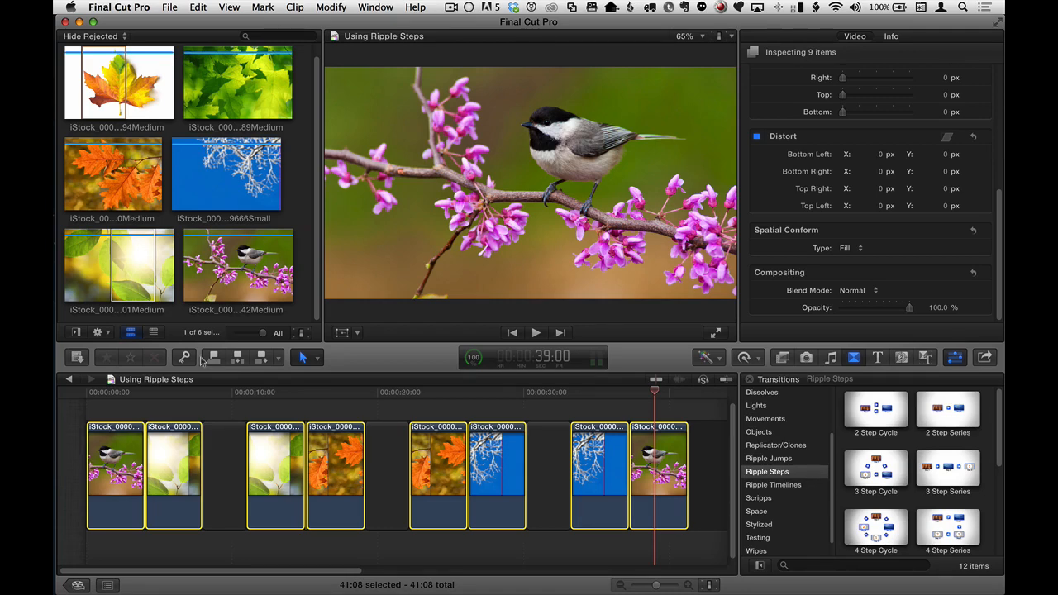
Add the 4 Step Cycle transition from Ripple Steps to the edit between the first bird clip and the green leaves clip
left_click(170, 407)
left_click(171, 396)
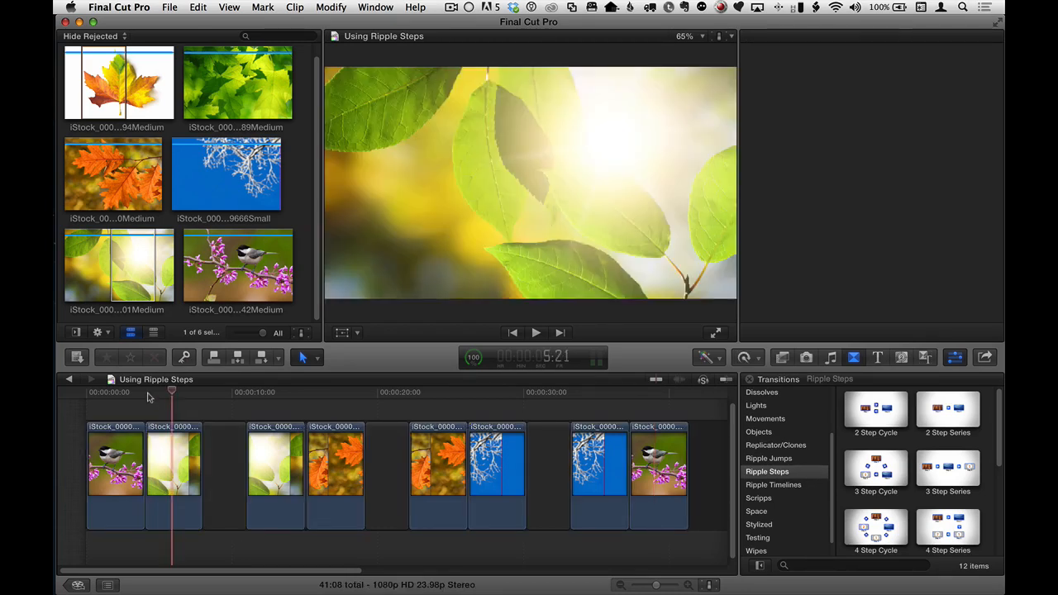
mouse_move(148, 394)
left_mouse_down()
mouse_move(122, 392)
mouse_move(146, 395)
left_mouse_up()
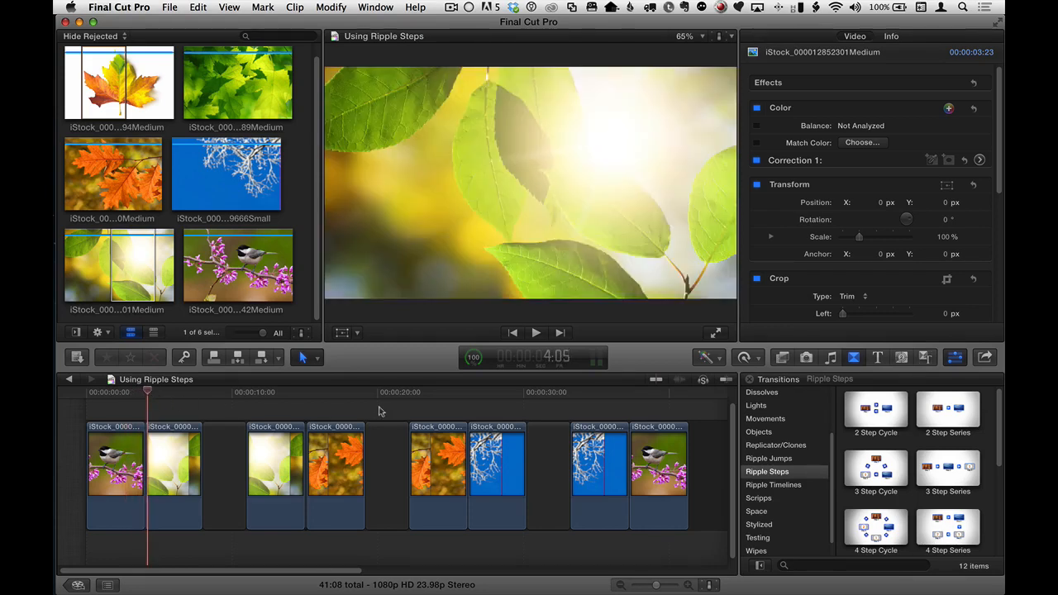
scroll(379, 411, "right", 1)
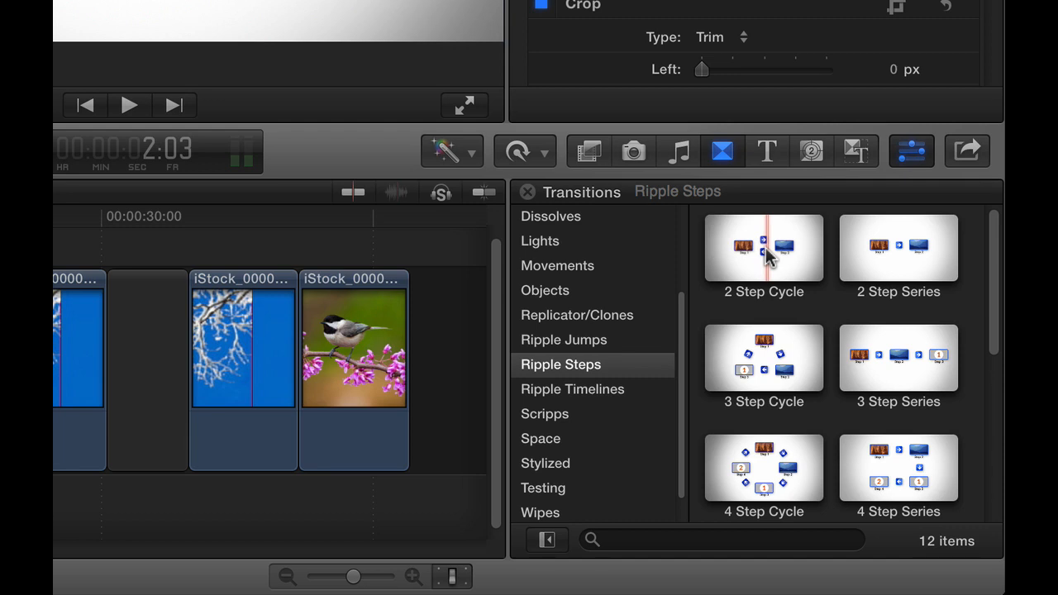
left_click_drag(985, 260, 997, 430)
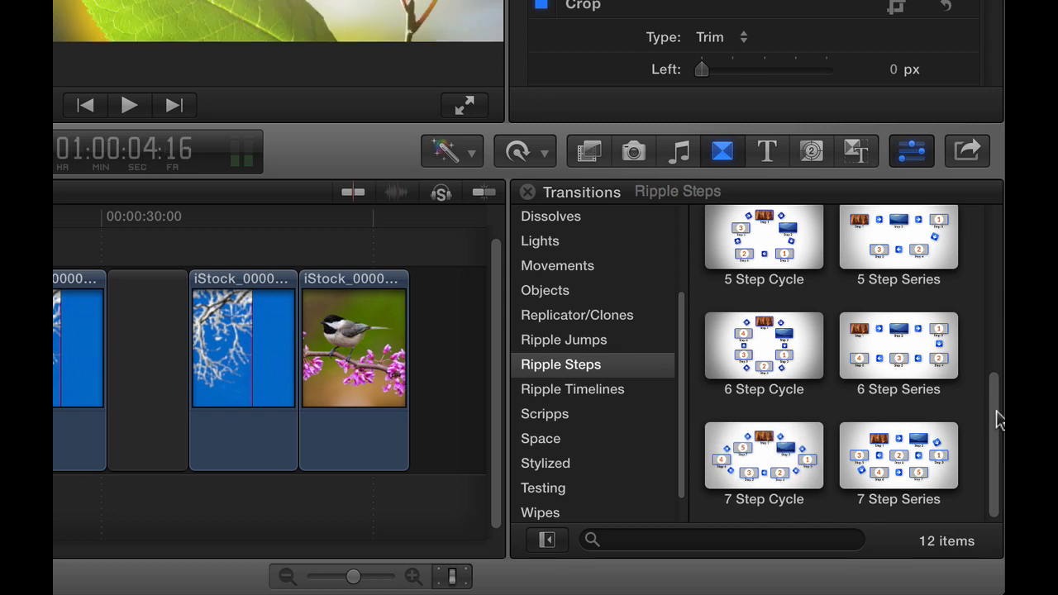
left_click_drag(996, 413, 986, 312)
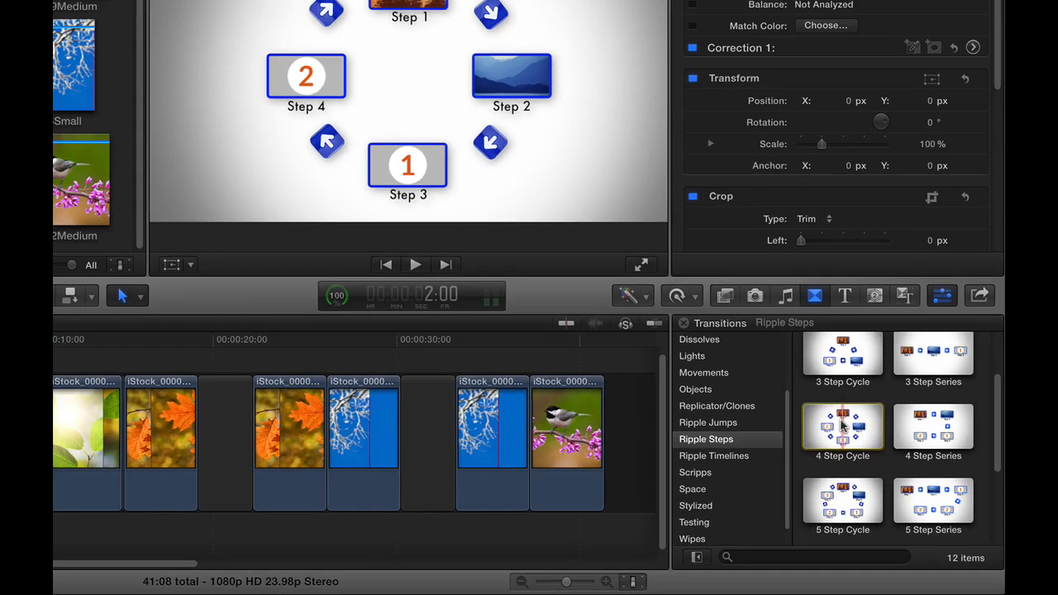
left_click_drag(764, 345, 133, 458)
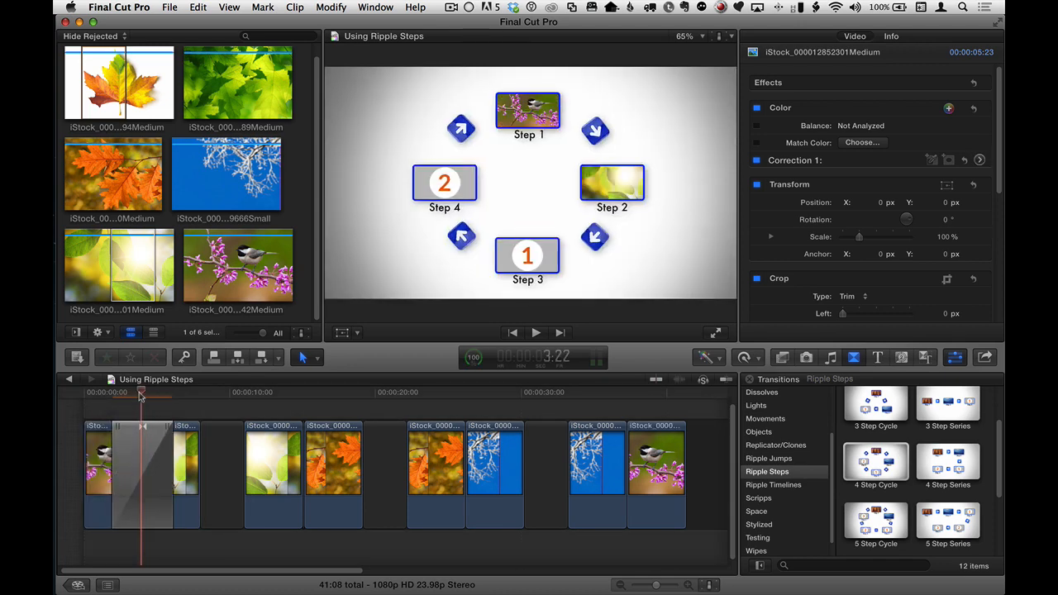
Play back the new 4 Step Cycle transition from the start of the timeline
key("super+equal")
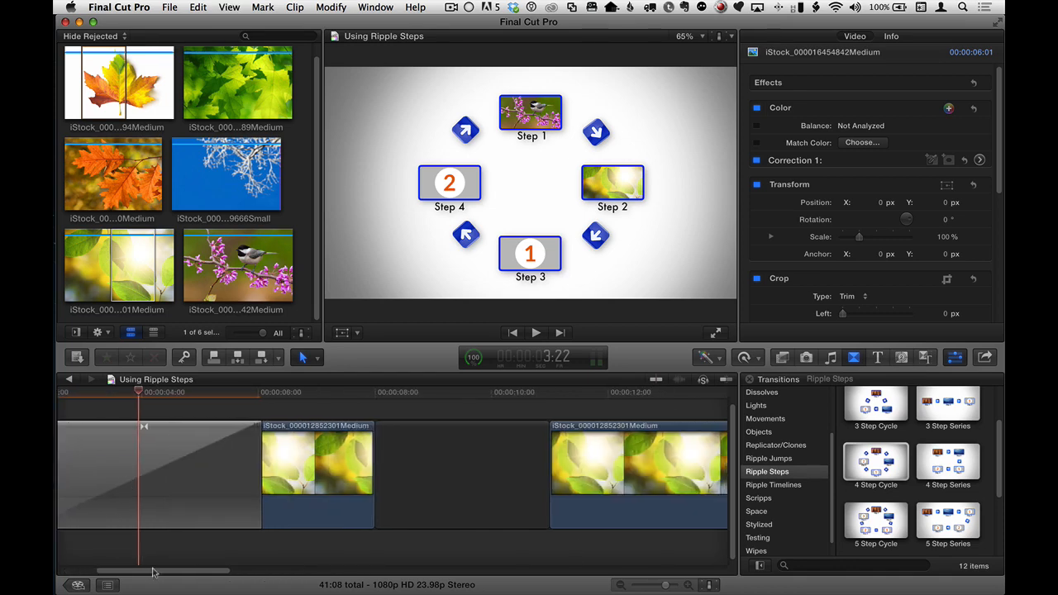
left_click_drag(157, 576, 116, 572)
left_click(89, 393)
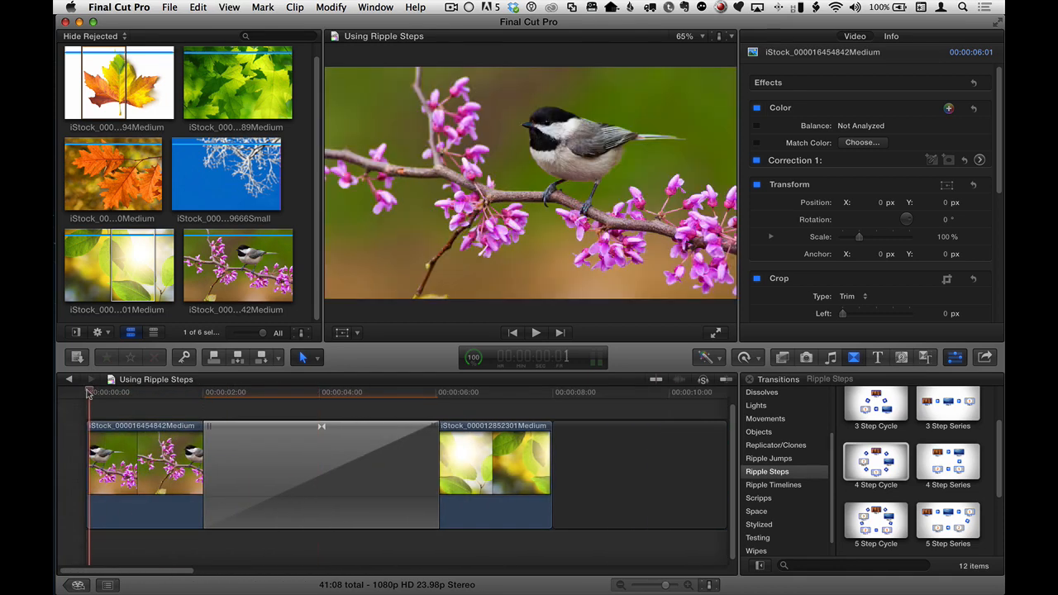
key("space")
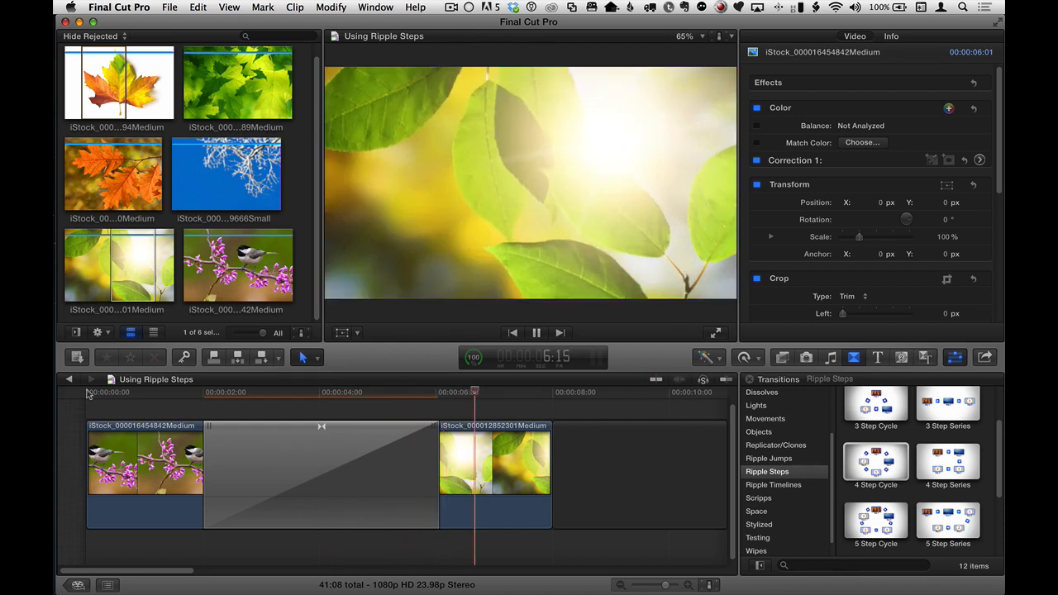
key("space")
Select the transition at its midpoint and relabel Step 1 as Spring and Step 2 as Summer
left_click(318, 395)
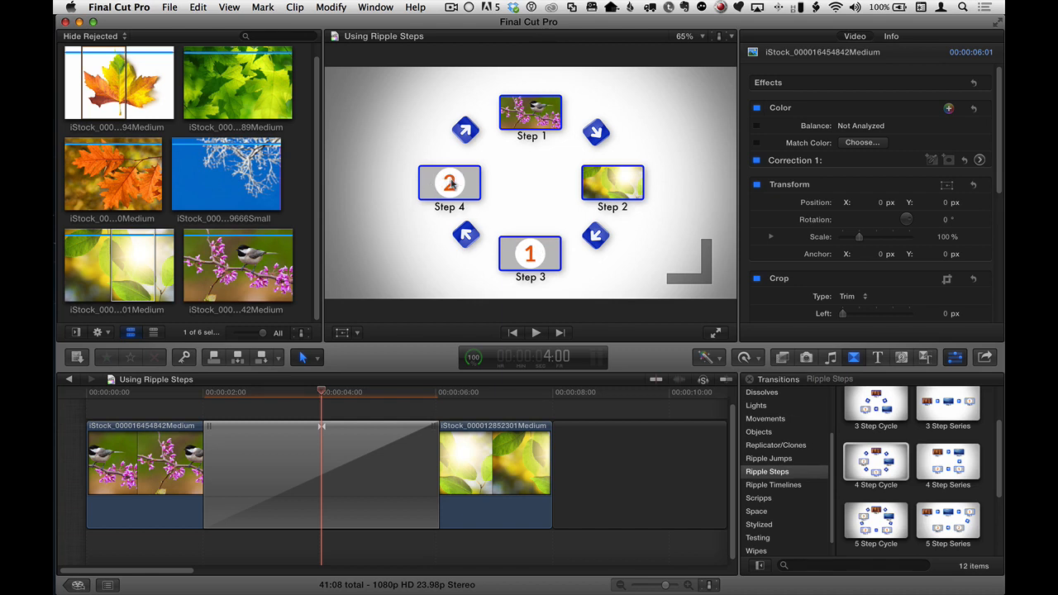
left_click(323, 474)
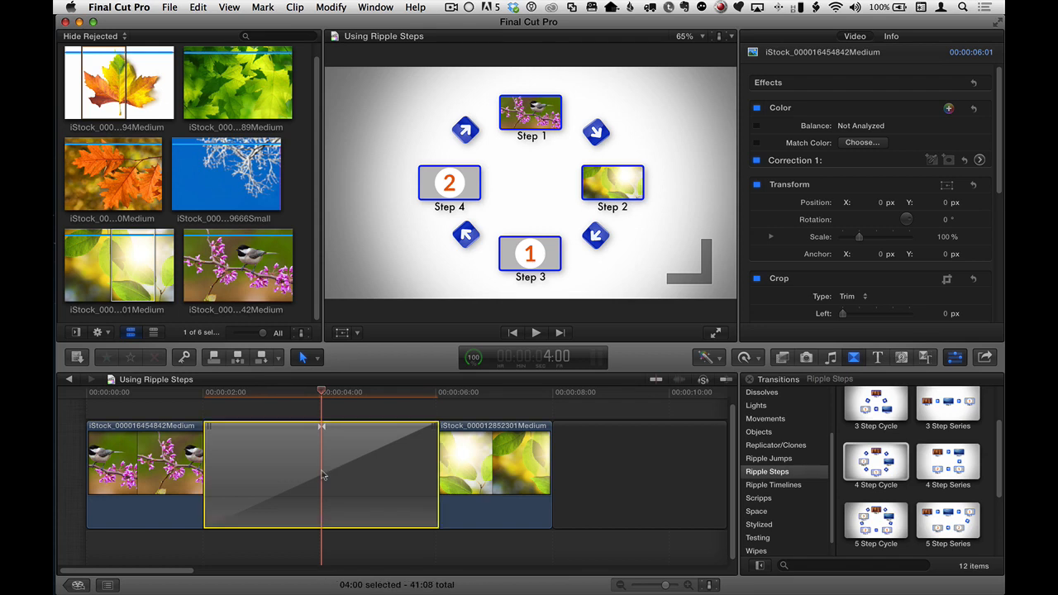
double_click(323, 474)
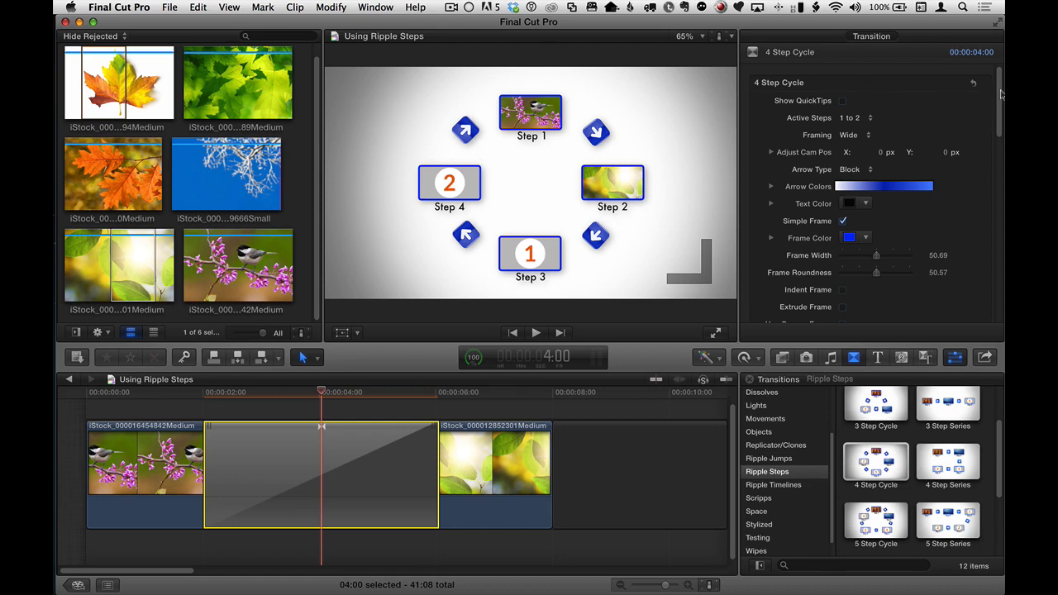
mouse_move(999, 93)
left_mouse_down()
mouse_move(1000, 266)
mouse_move(1000, 95)
left_mouse_up()
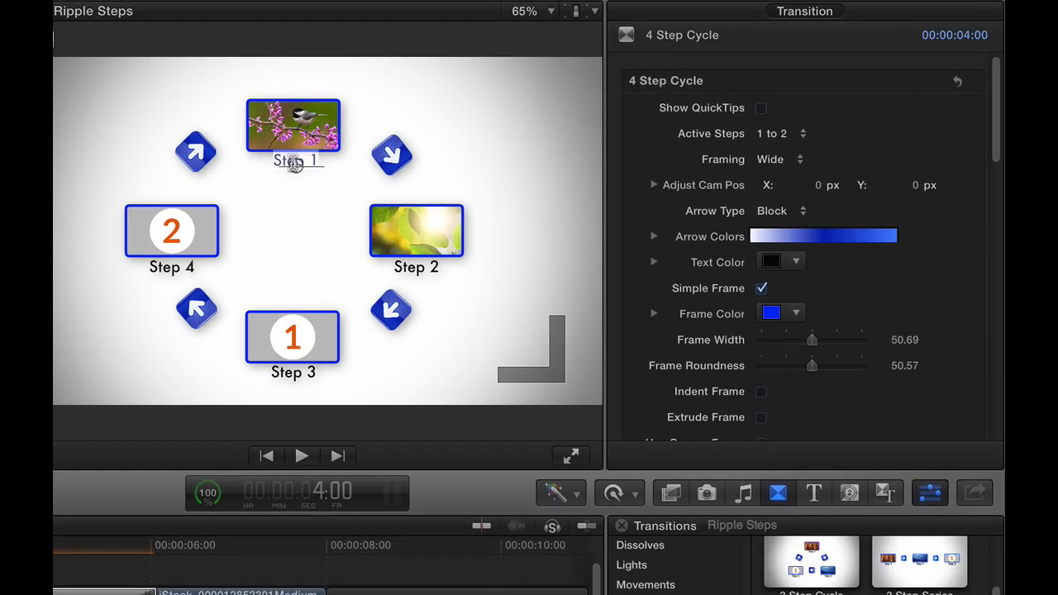
type("Spring")
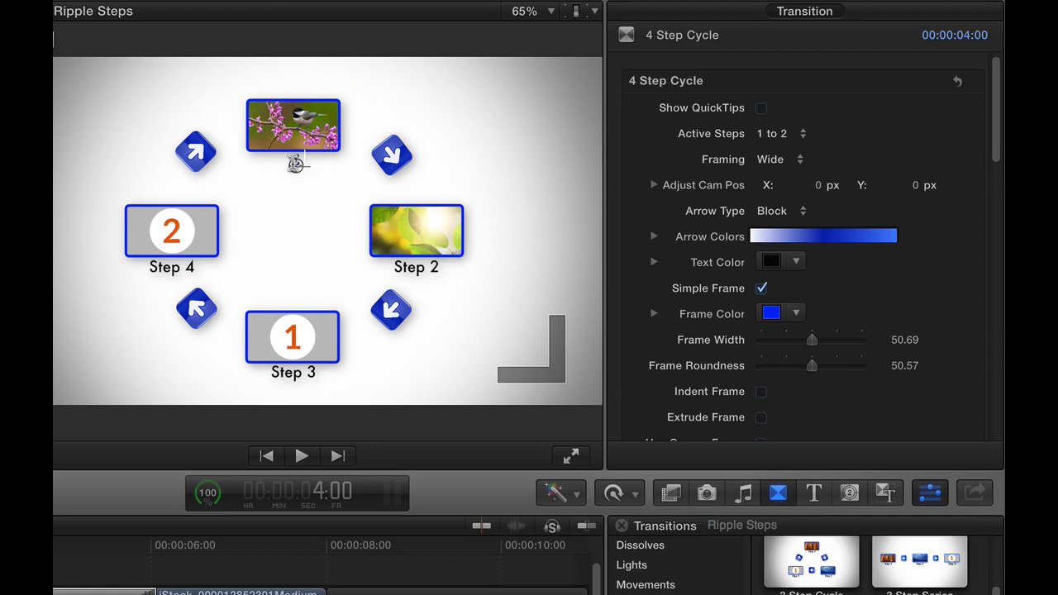
left_click(409, 268)
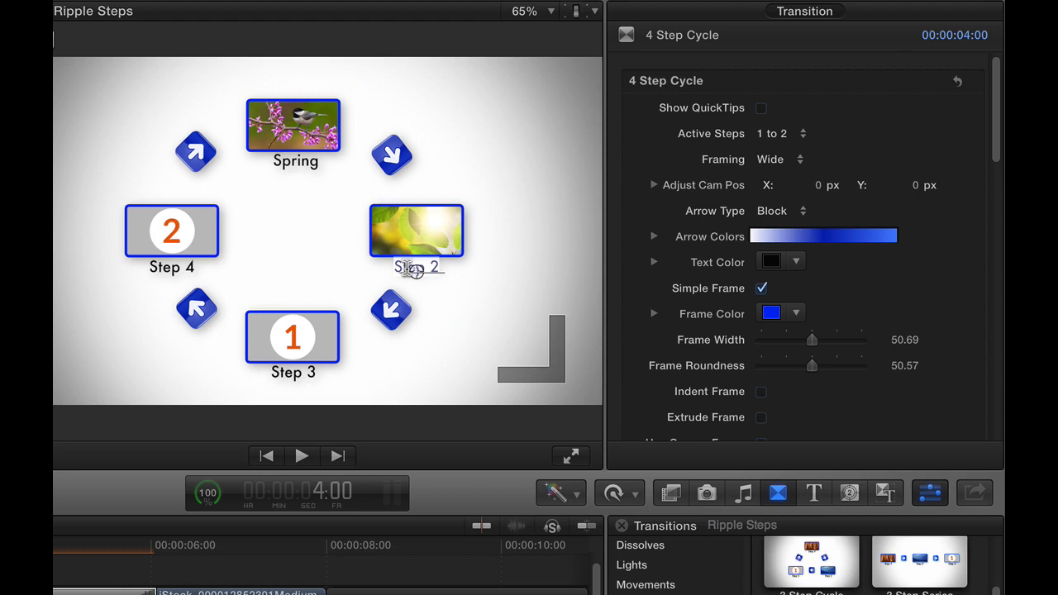
type("Summer")
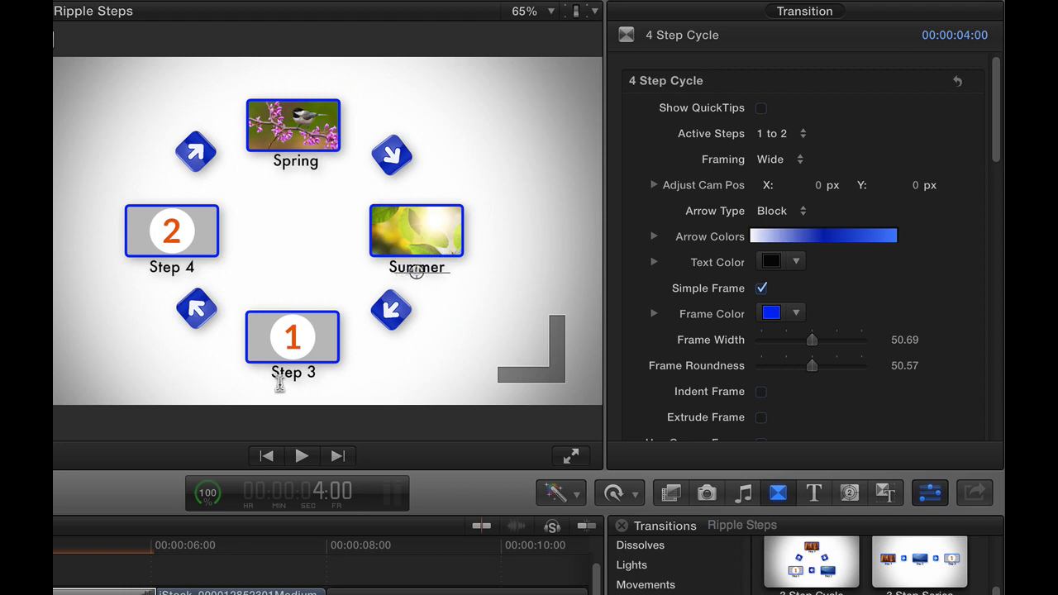
Change the Step 3 label of the transition to Fall
left_click(283, 376)
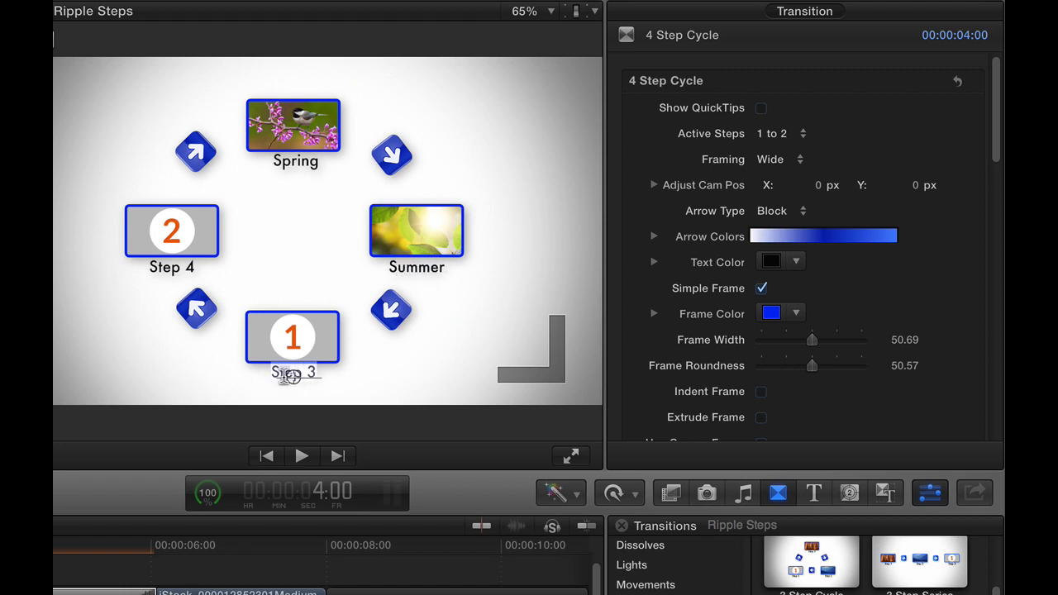
type("Fall")
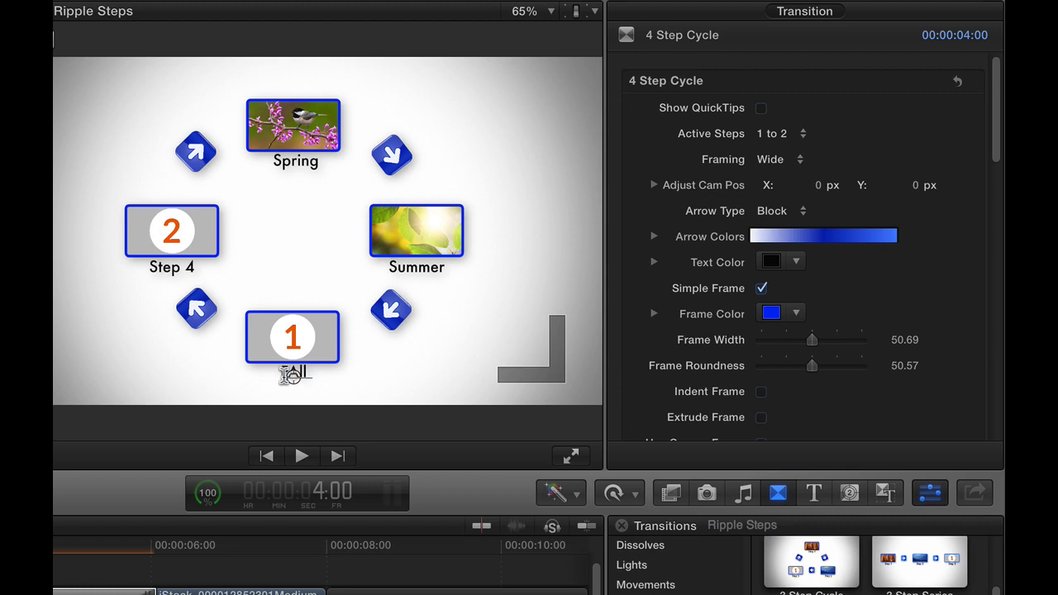
key("BackSpace")
key("BackSpace")
key("BackSpace")
type("all")
Change the Step 4 label of the transition to Winter and finish text editing
left_click(169, 268)
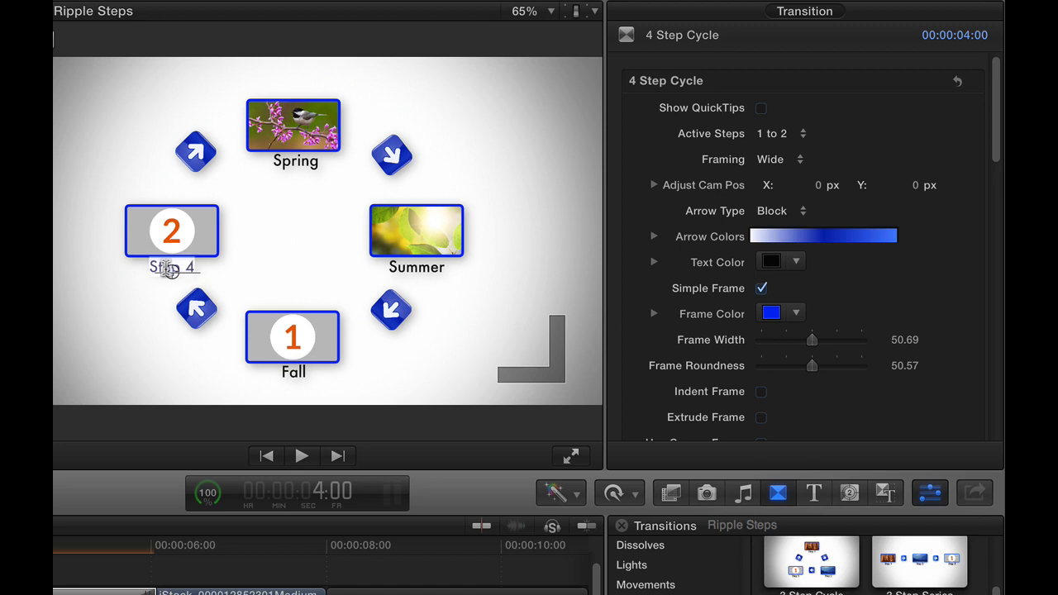
key("BackSpace")
key("BackSpace")
key("BackSpace")
key("BackSpace")
key("BackSpace")
key("BackSpace")
type("Winter")
key("Escape")
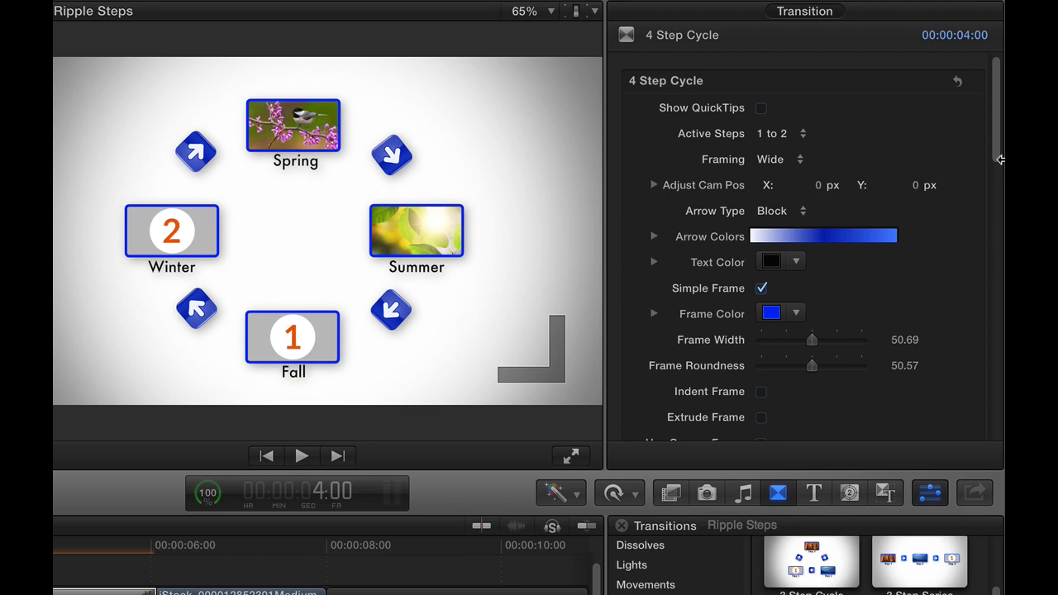
Fill the transition's Drop 1 zone, labeled Fall, with the orange oak leaves clip
left_click_drag(996, 134, 1000, 436)
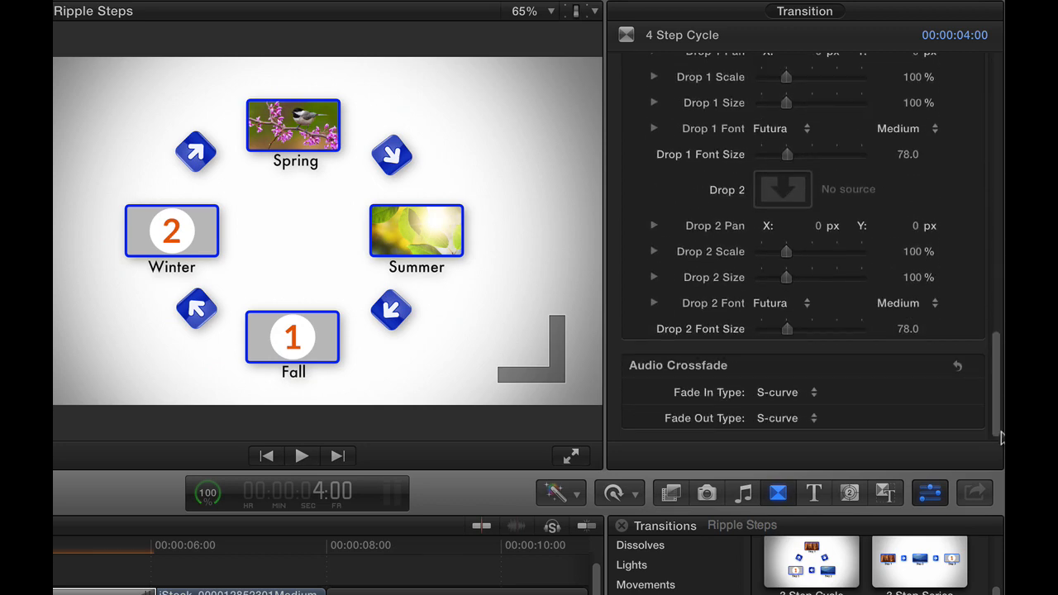
scroll(744, 341, "up", 3)
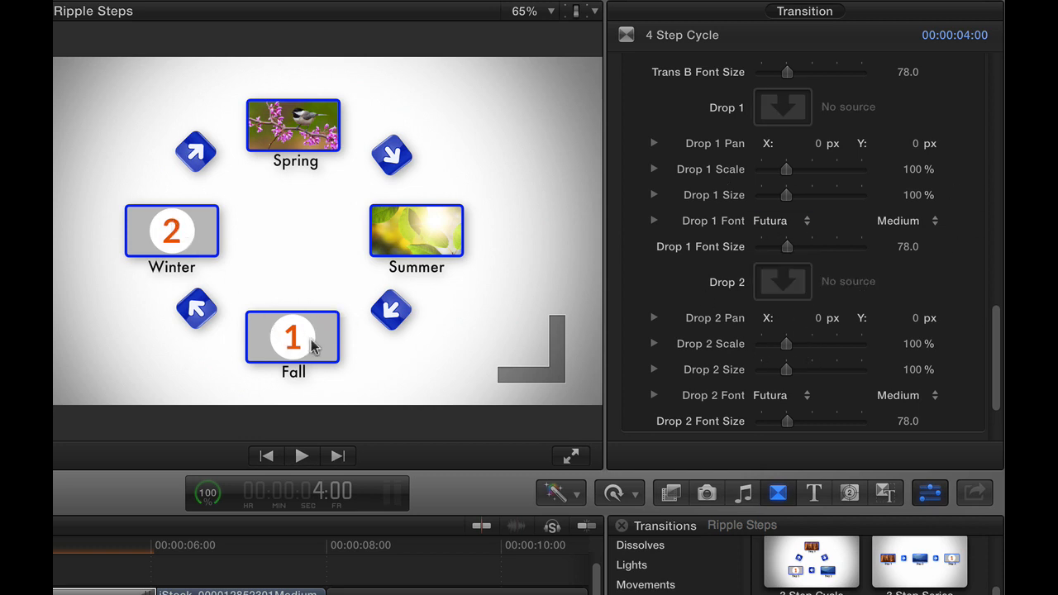
left_click(787, 107)
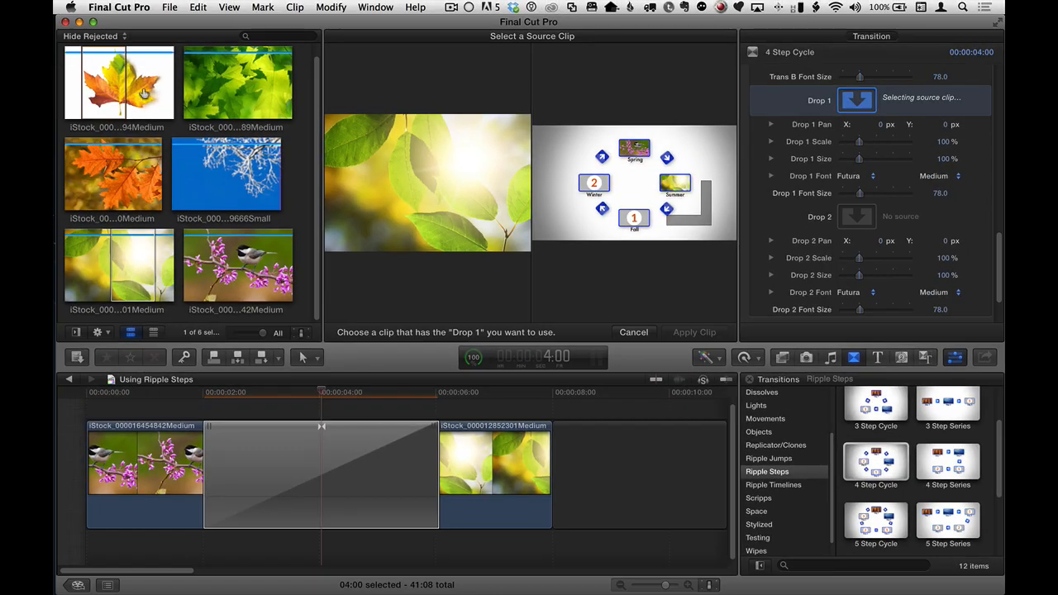
left_click(122, 173)
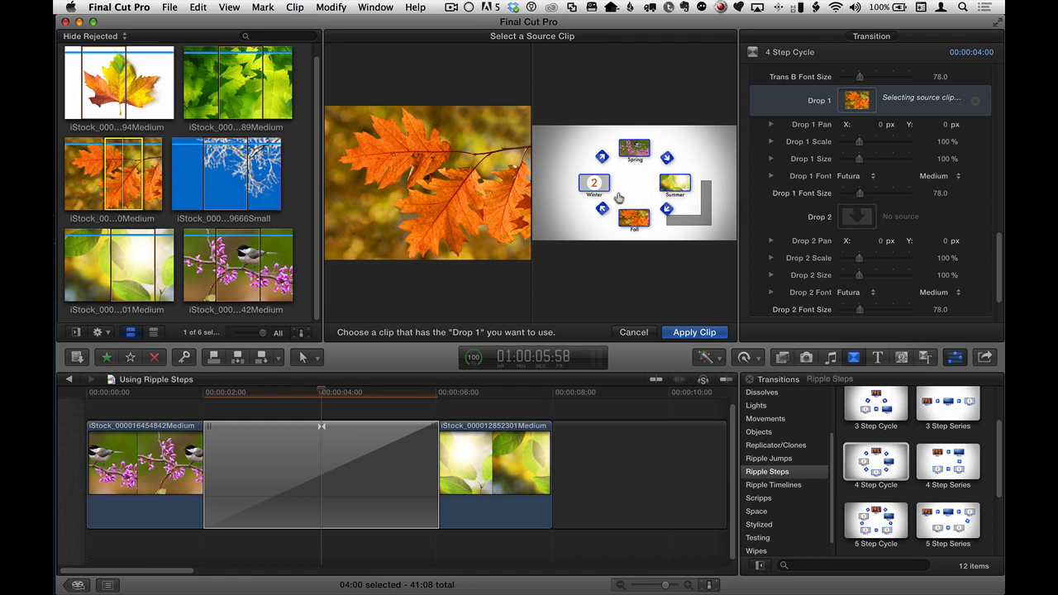
Fill the Drop 2 zone, labeled Winter, with the snowy branches clip and apply the chosen source clips
left_click(857, 217)
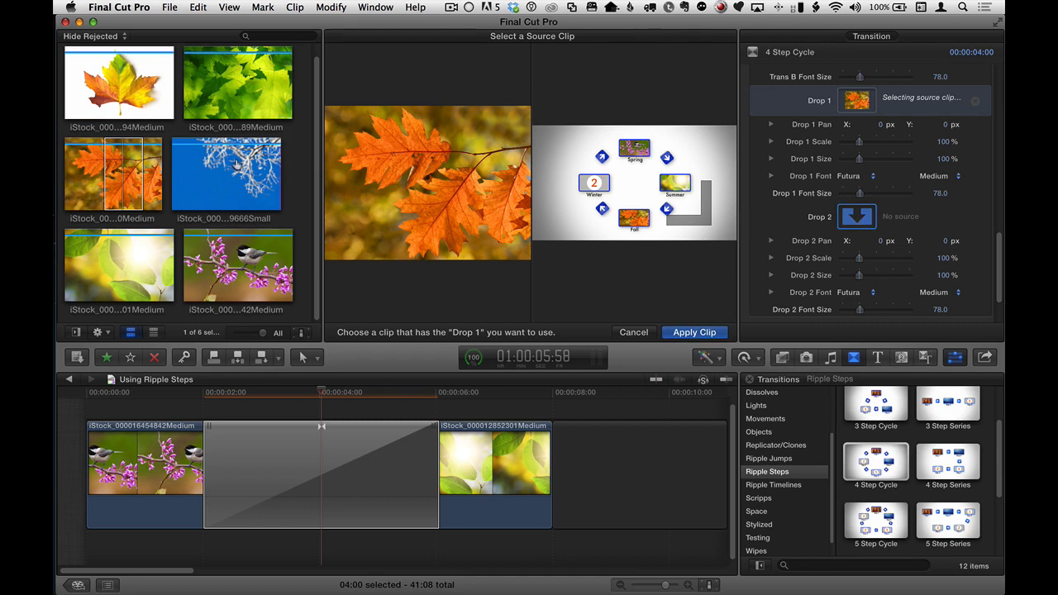
left_click(228, 165)
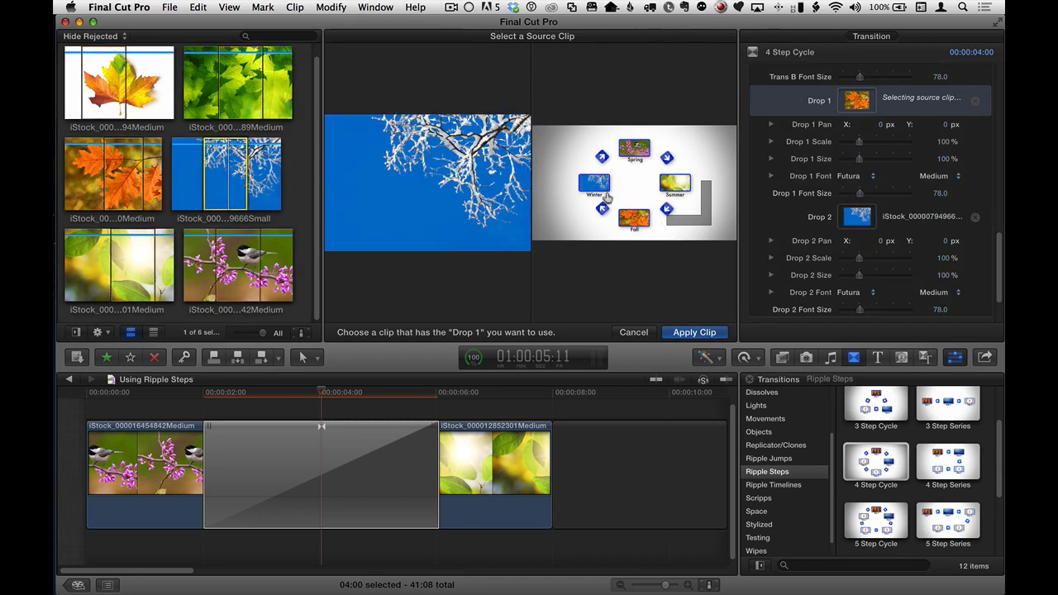
left_click(694, 332)
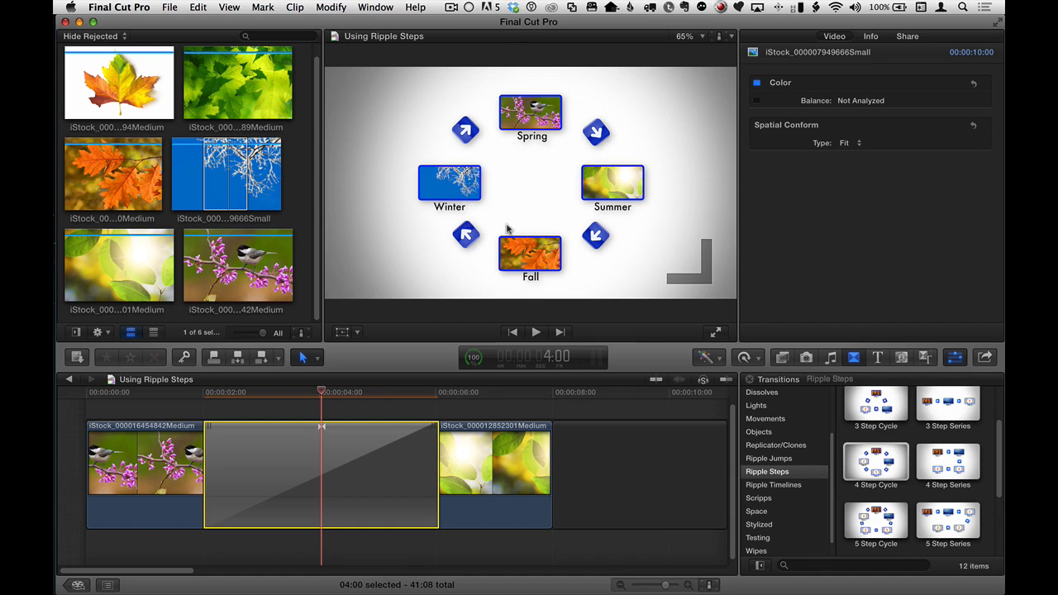
Play back the transition from just before its start and return the playhead to its midpoint
left_click(186, 393)
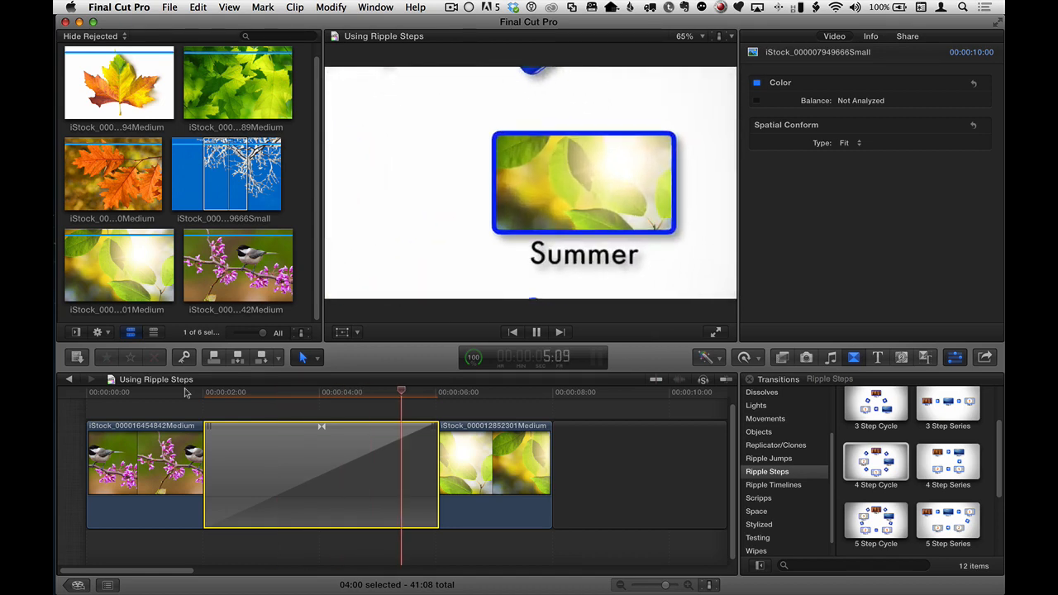
key("space")
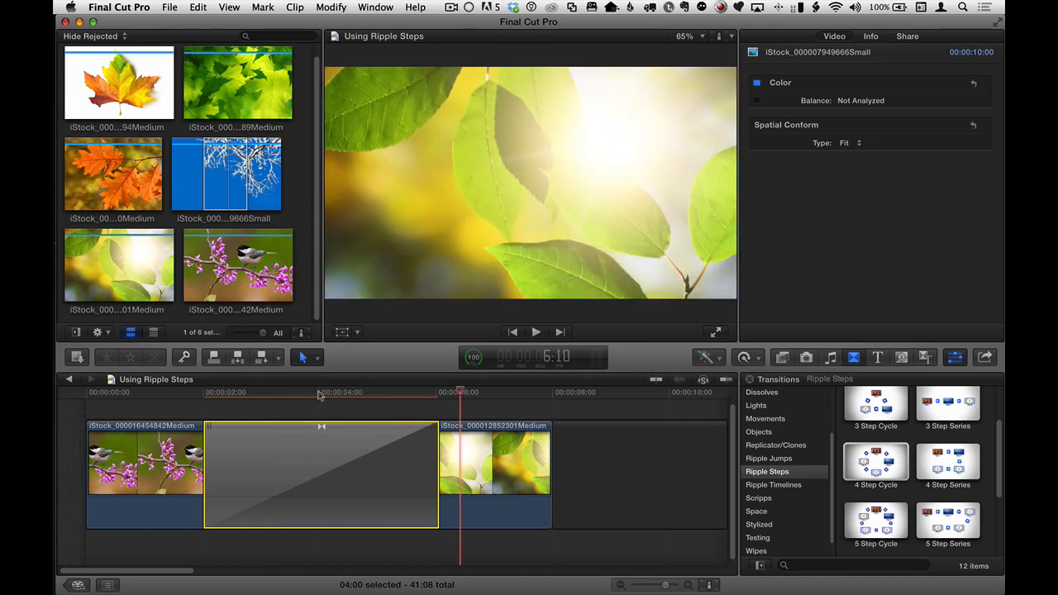
left_click(320, 394)
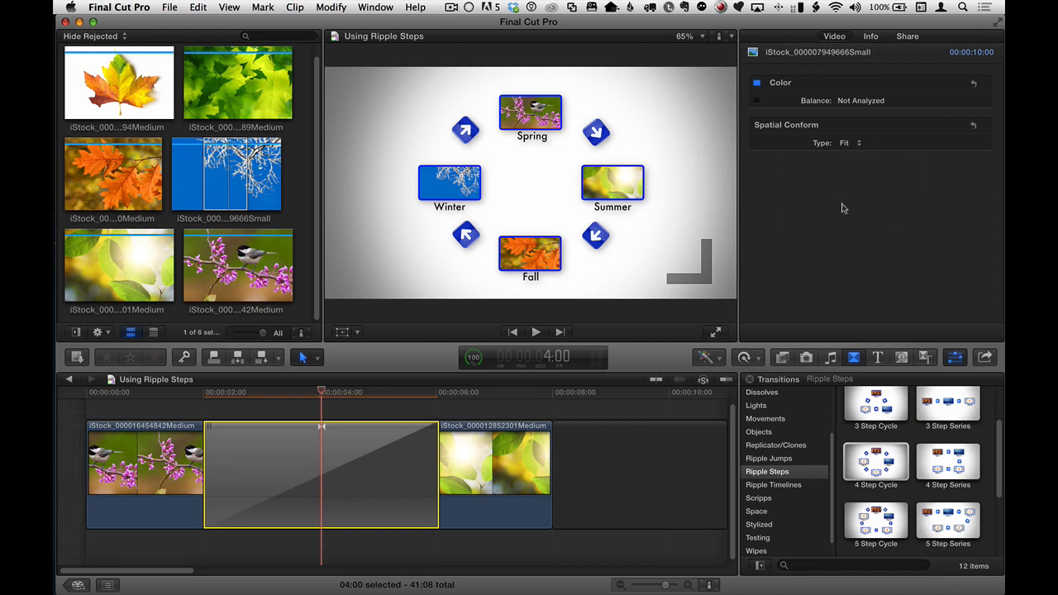
Select the 4 Step Cycle transition with the playhead parked at its midpoint, 4:00
left_click(314, 410)
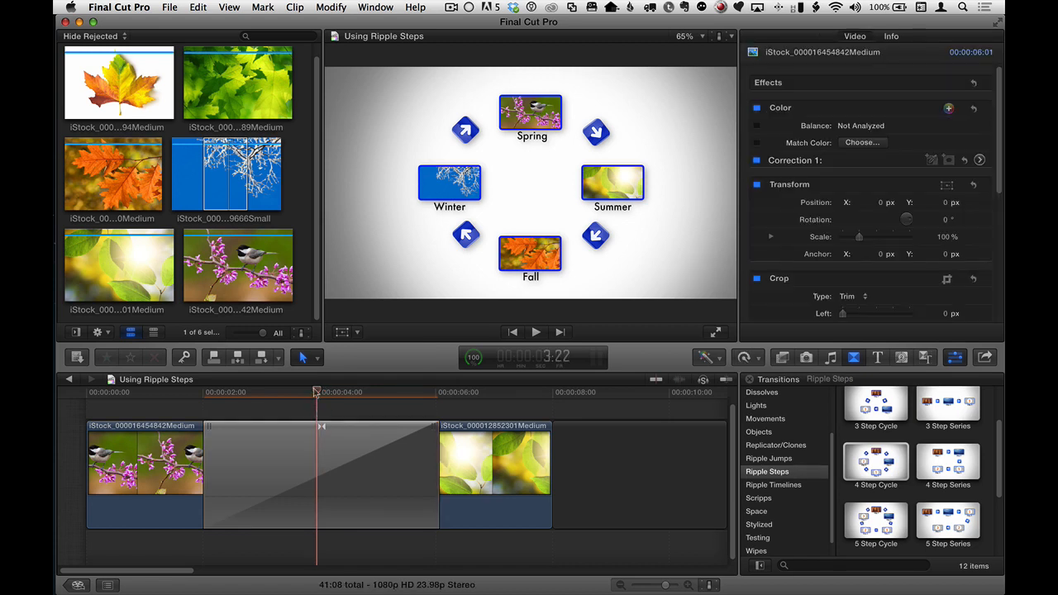
left_click(317, 390)
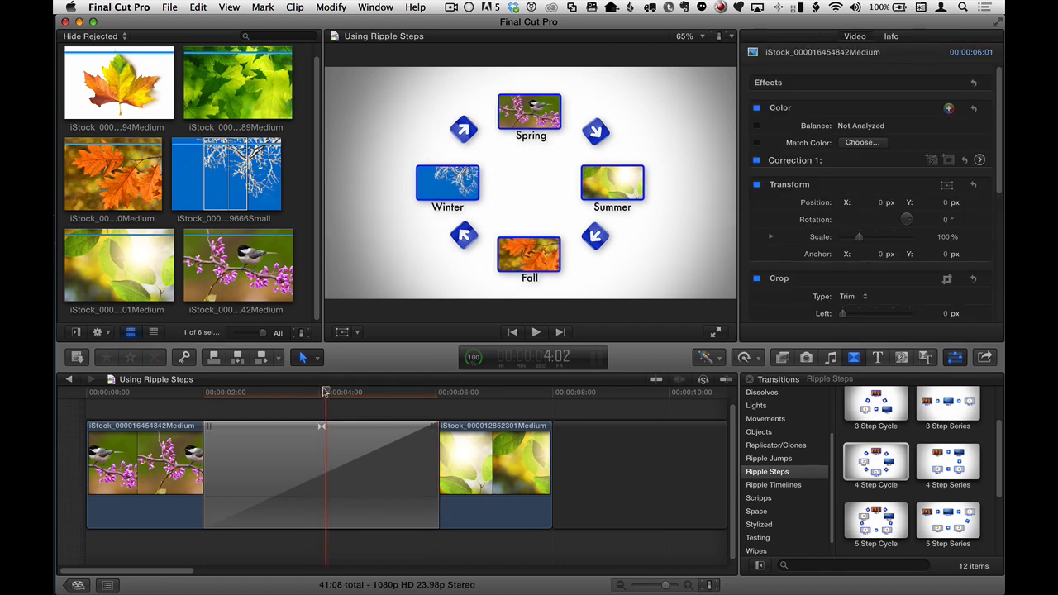
left_click(320, 392)
left_click(319, 485)
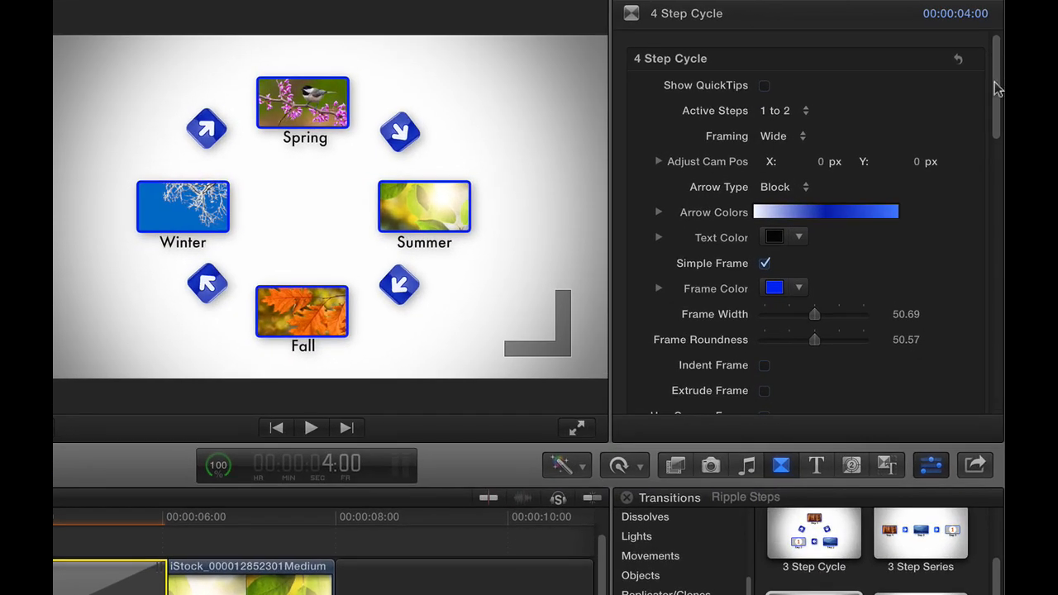
Show the transition's QuickTips to review the workflow steps, and hide them again
left_click_drag(997, 94, 996, 79)
left_click(765, 86)
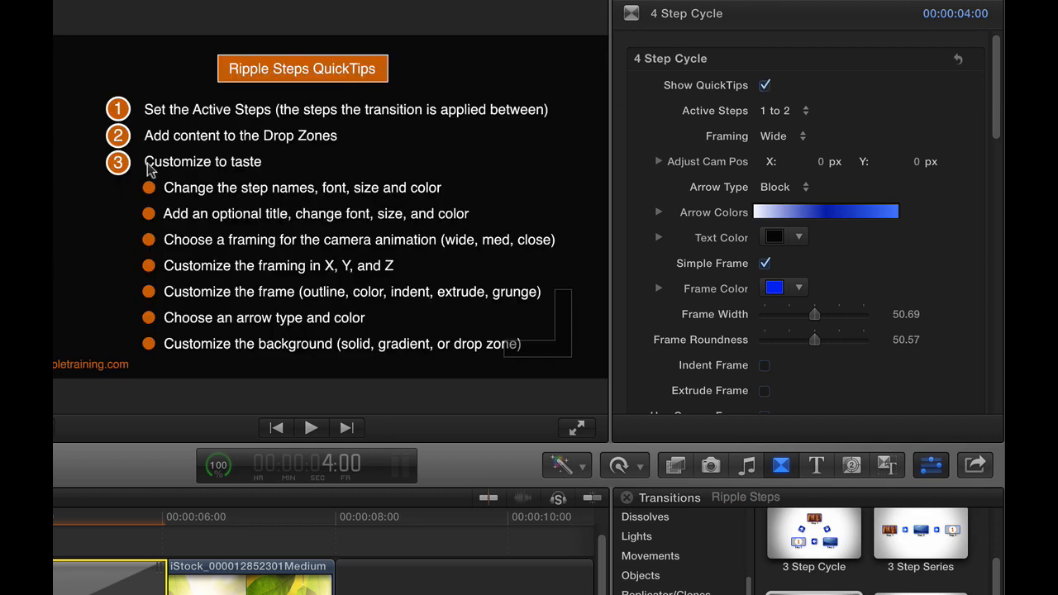
left_click(764, 86)
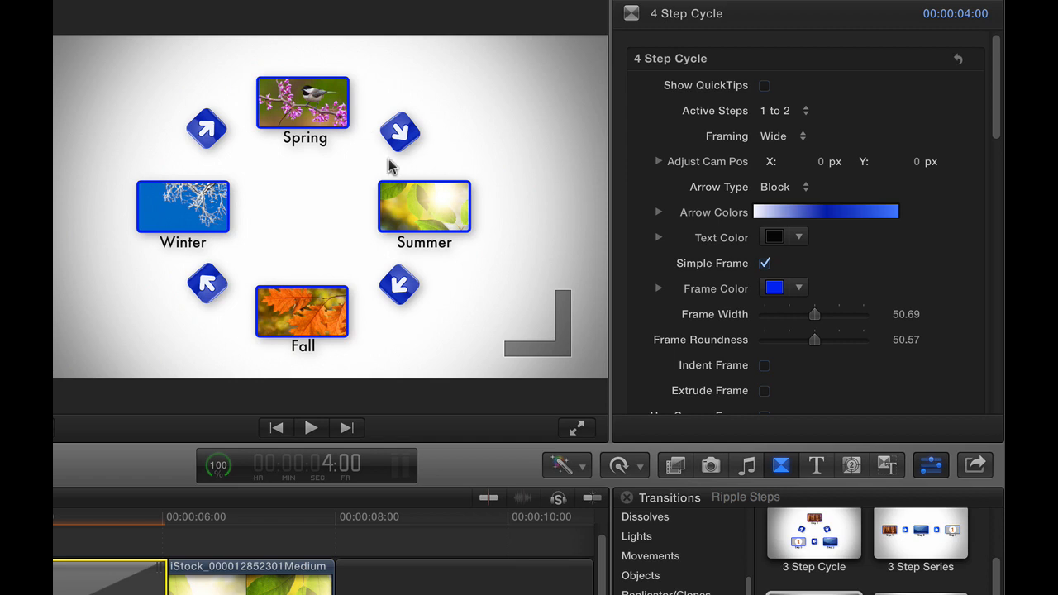
Examine the Active Steps and Framing options of the transition without changing them
left_click(805, 112)
left_click(808, 112)
left_click(793, 140)
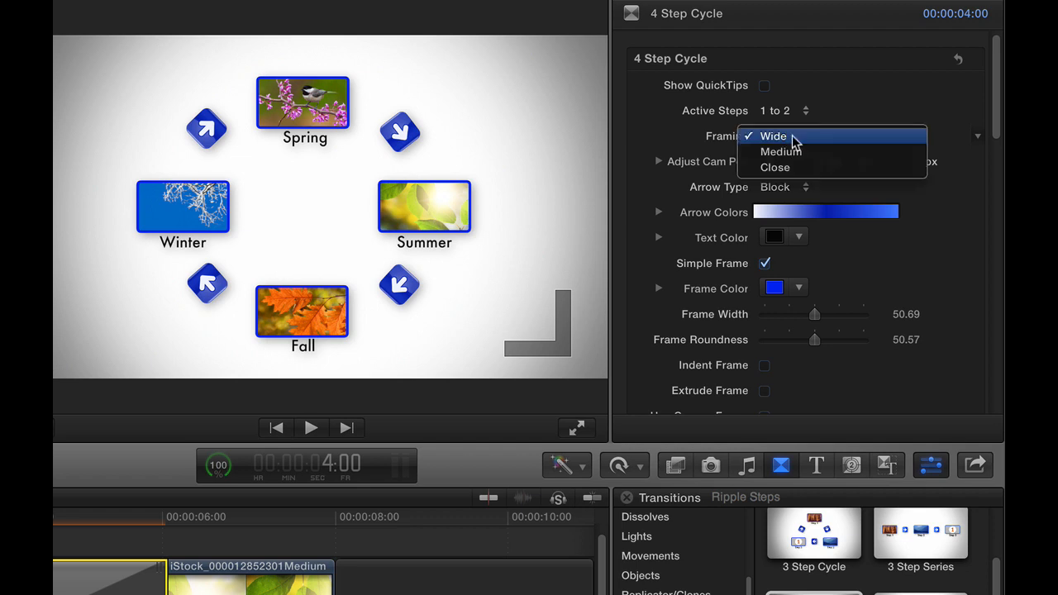
left_click(683, 139)
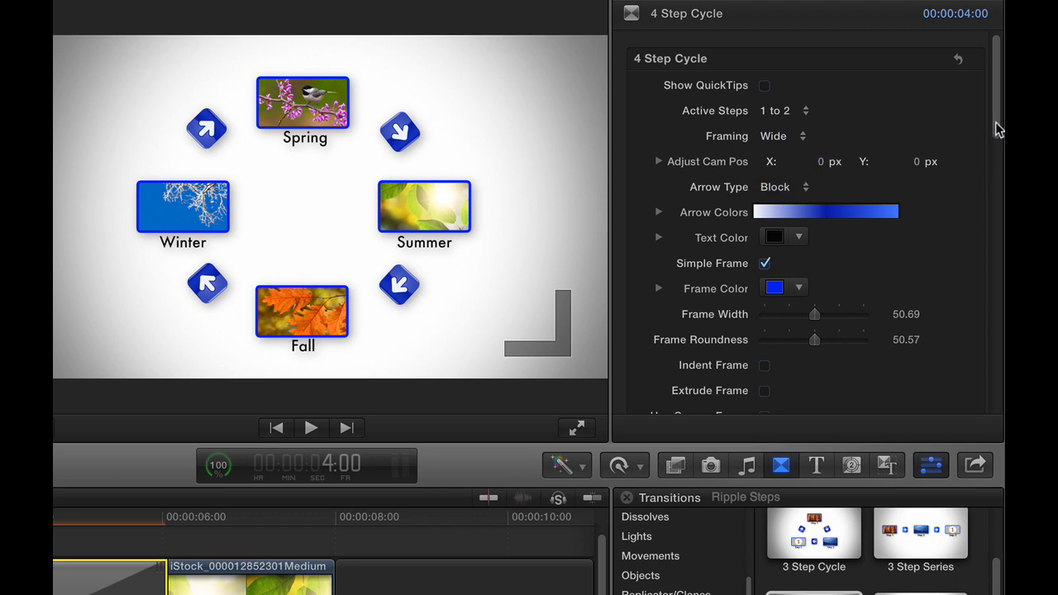
Try the Circled, Curled, Drawn and Chrome arrow types on the transition and settle on Drawn
scroll(995, 129, "down", 3)
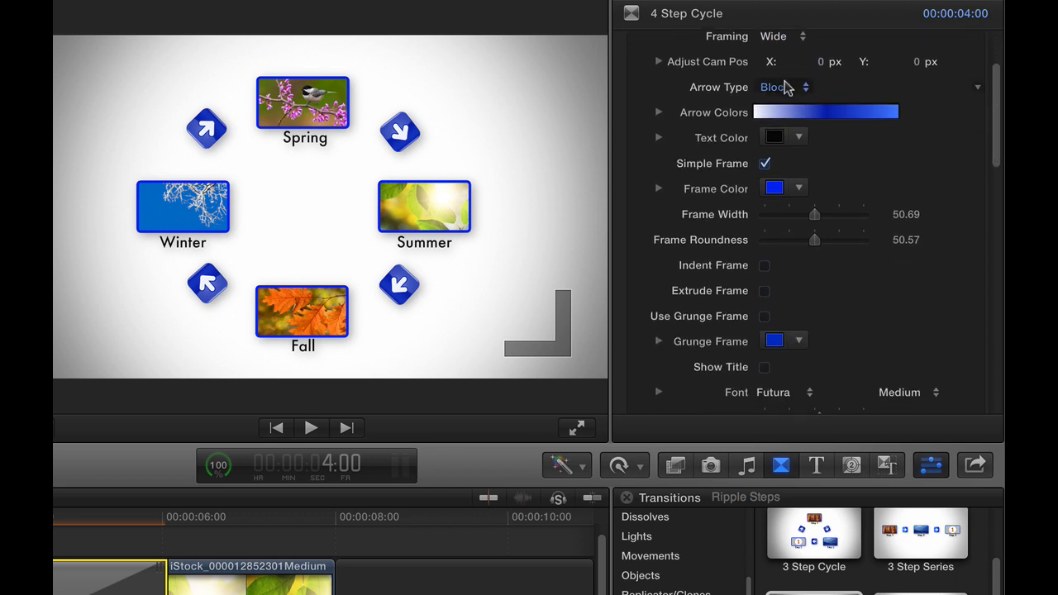
left_click(786, 89)
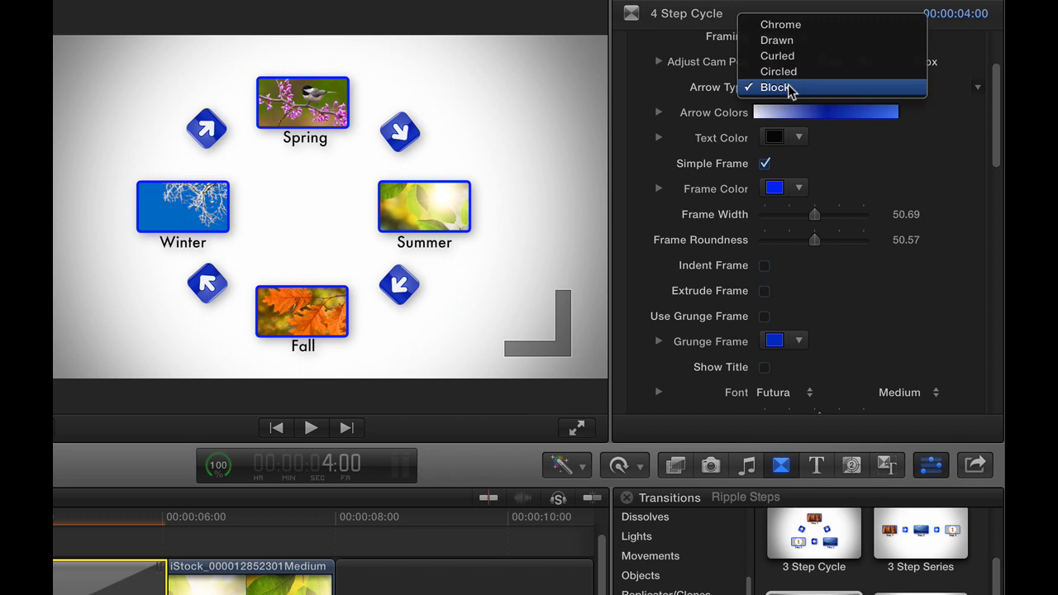
left_click(792, 73)
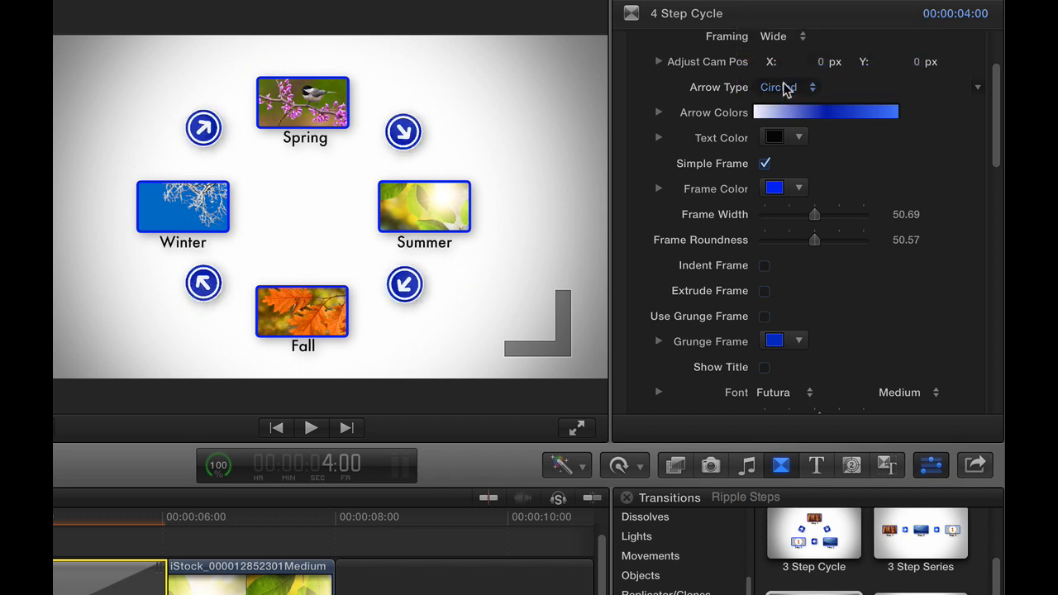
left_click(784, 84)
left_click(785, 73)
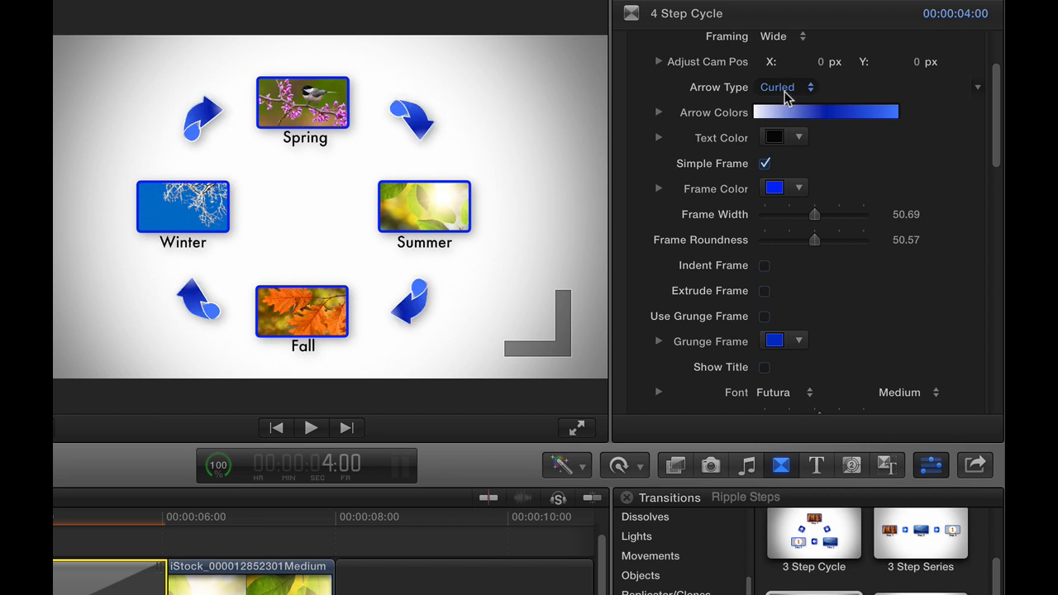
left_click(786, 89)
left_click(785, 73)
left_click(786, 89)
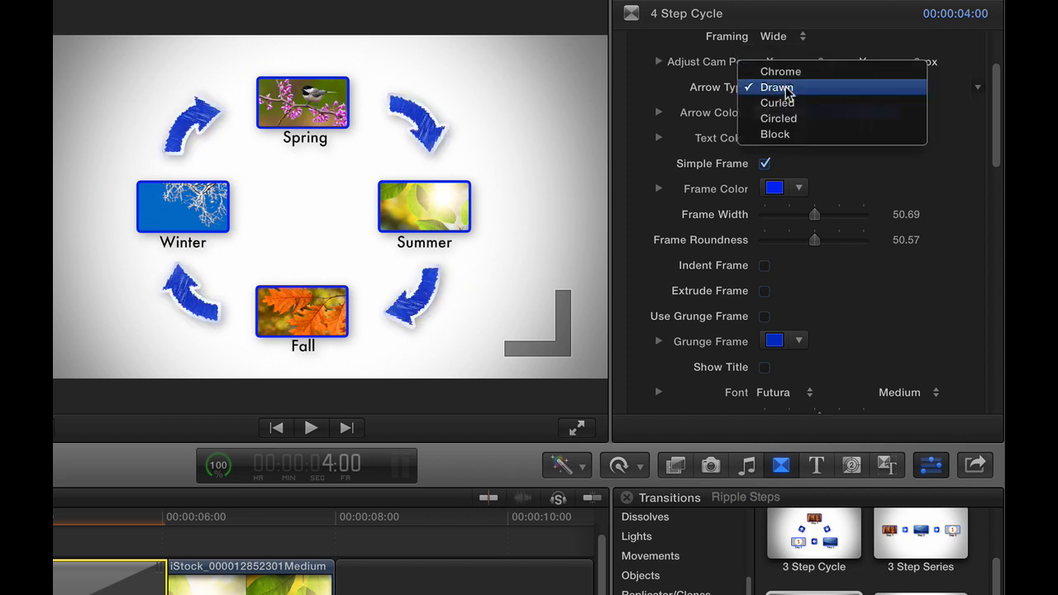
left_click(785, 72)
left_click(786, 88)
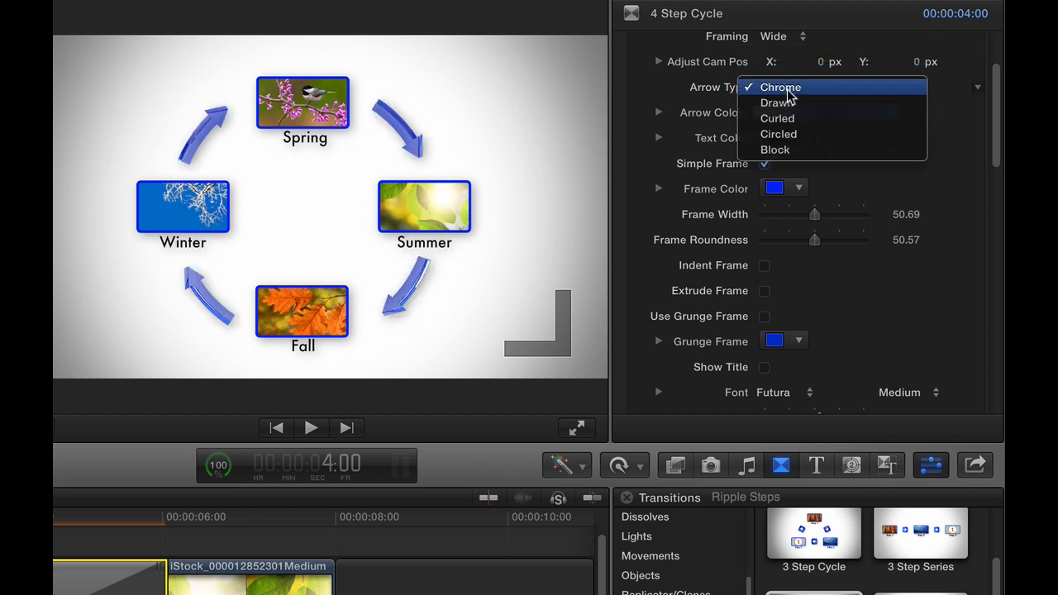
left_click(785, 102)
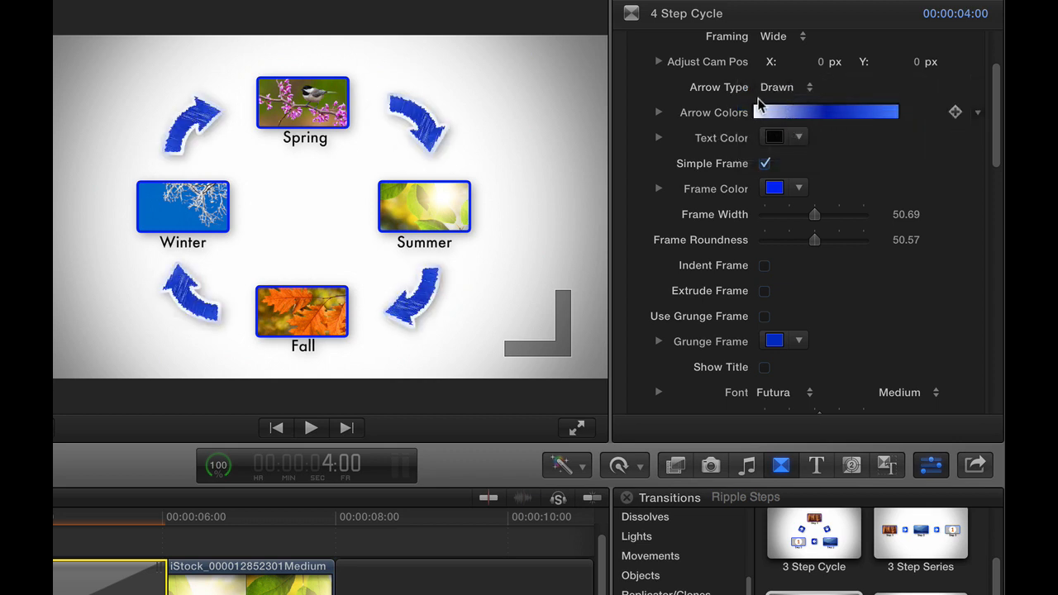
Recolor the arrow gradient with yellow at the start, green in the middle and dark green at the end
left_click(658, 113)
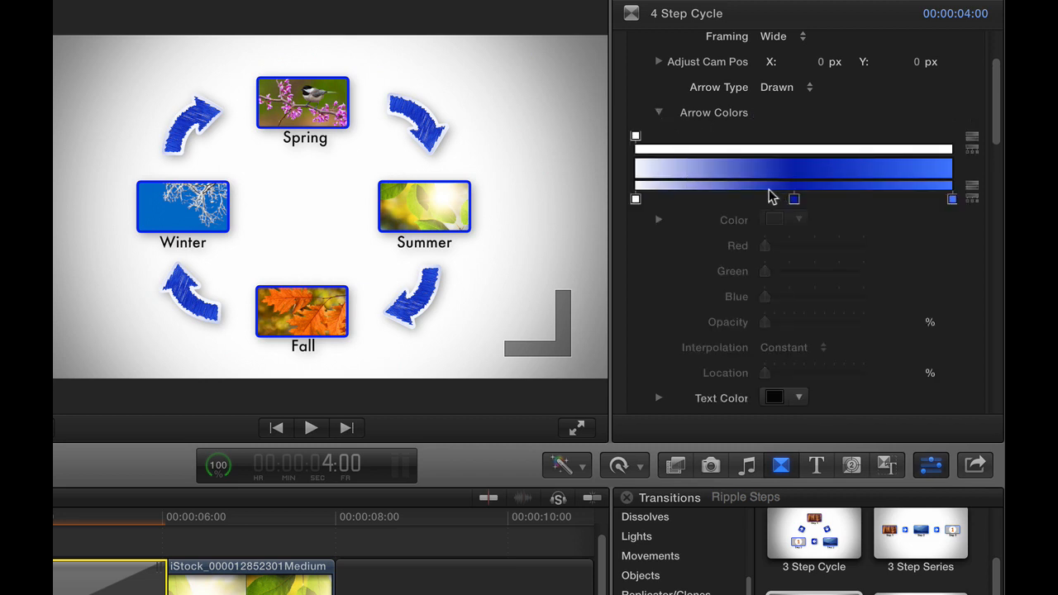
left_click_drag(794, 199, 831, 137)
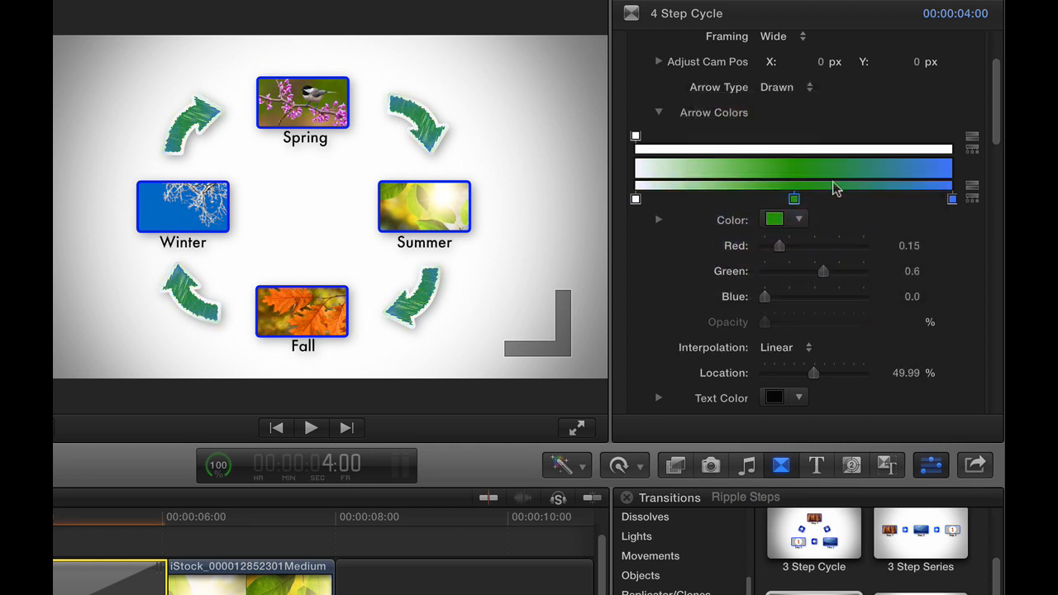
left_click(951, 199)
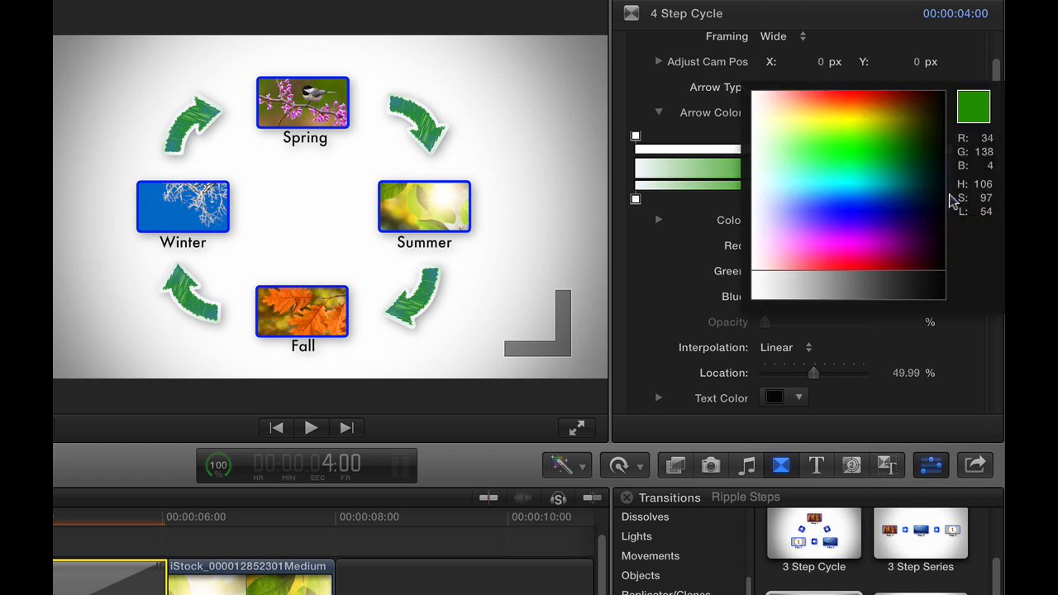
left_click(919, 146)
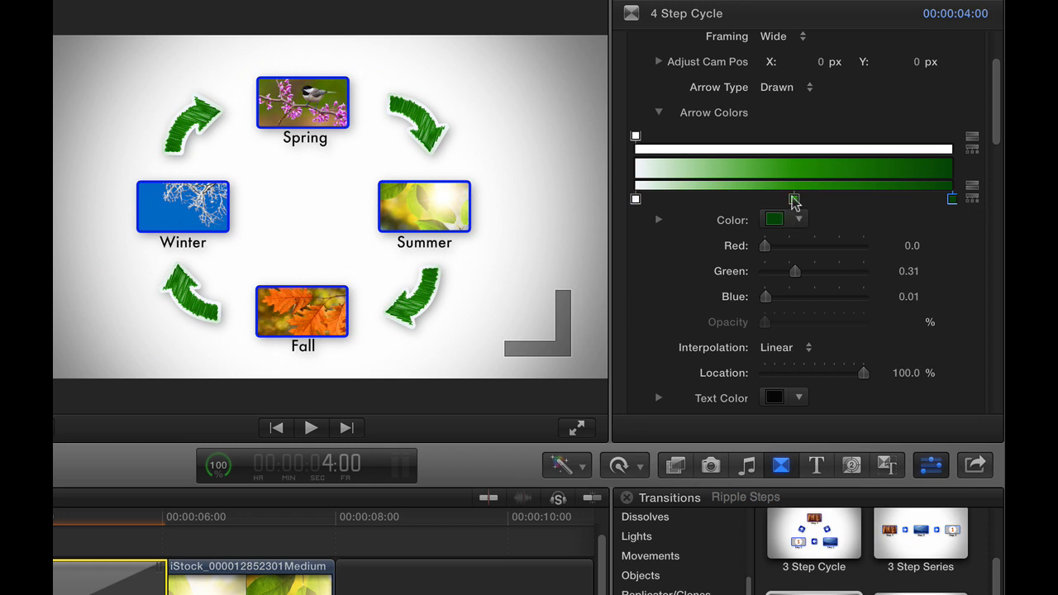
left_click(634, 200)
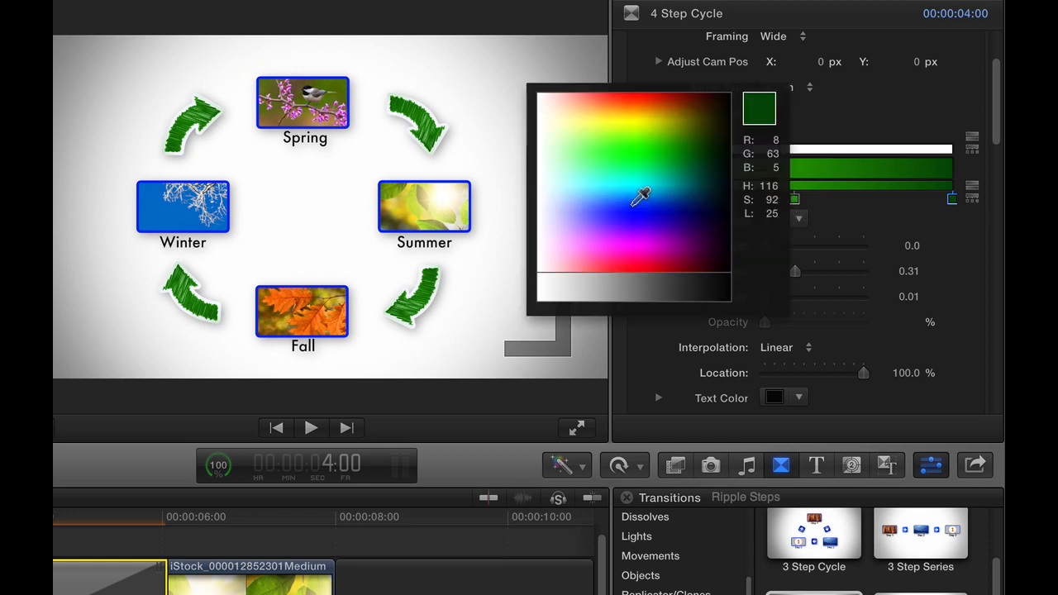
left_click_drag(642, 196, 600, 117)
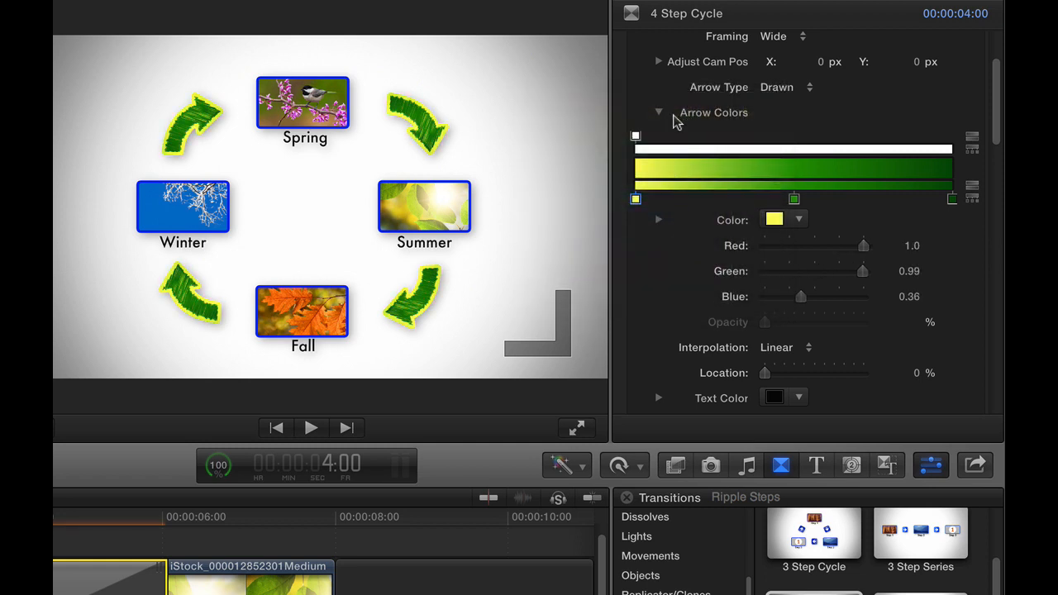
left_click(657, 112)
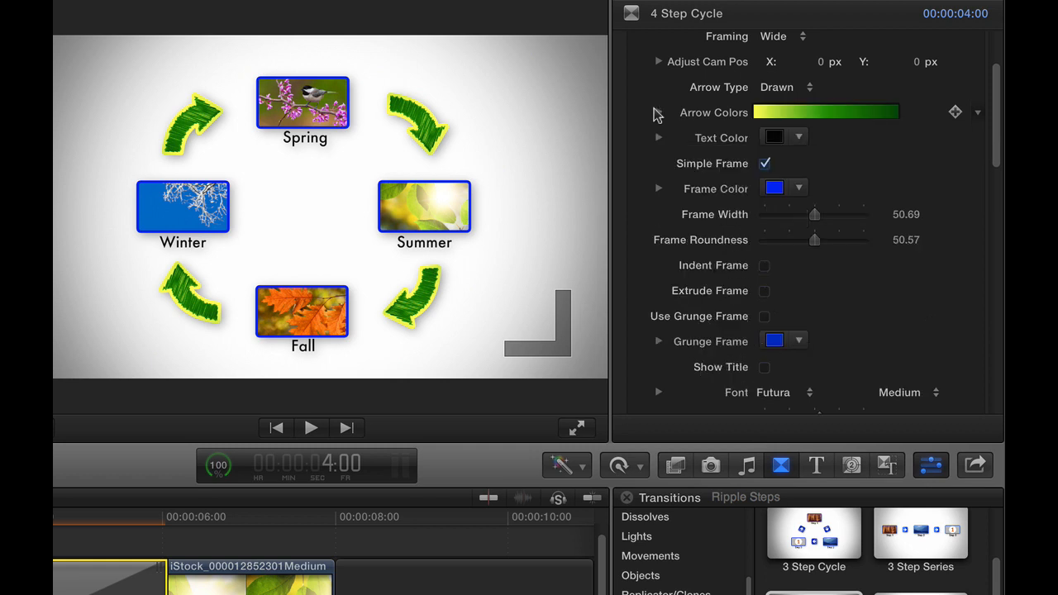
Try red as the text color of the season labels and restore it to black
left_click(795, 137)
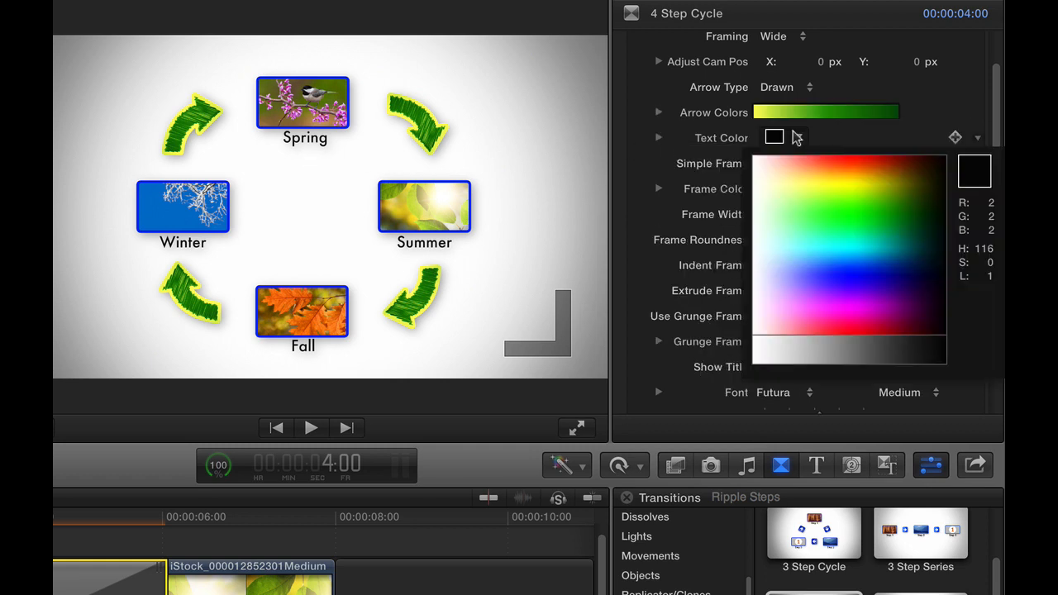
left_click(854, 157)
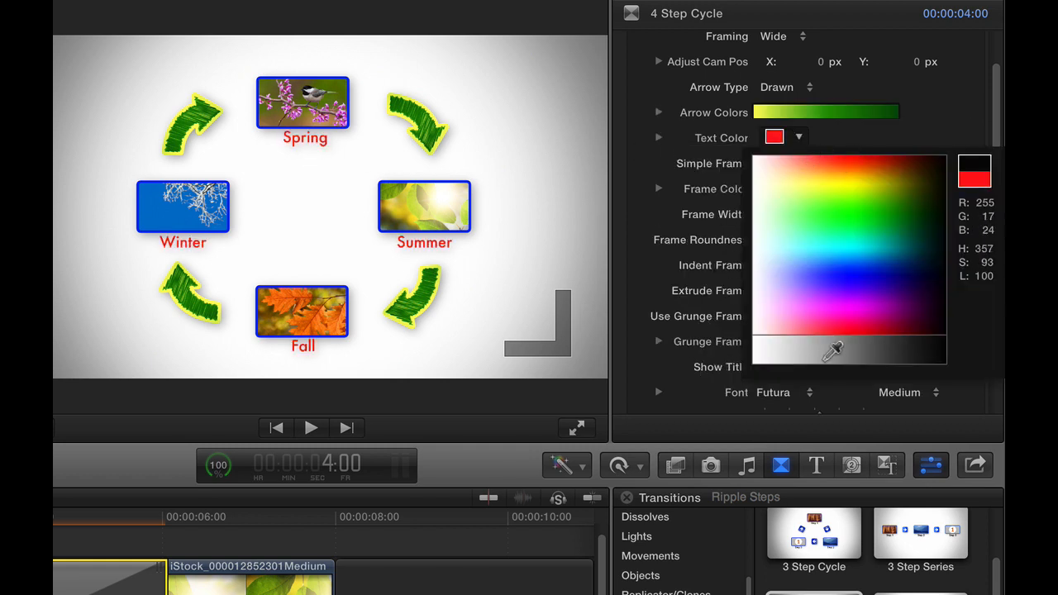
left_click(928, 350)
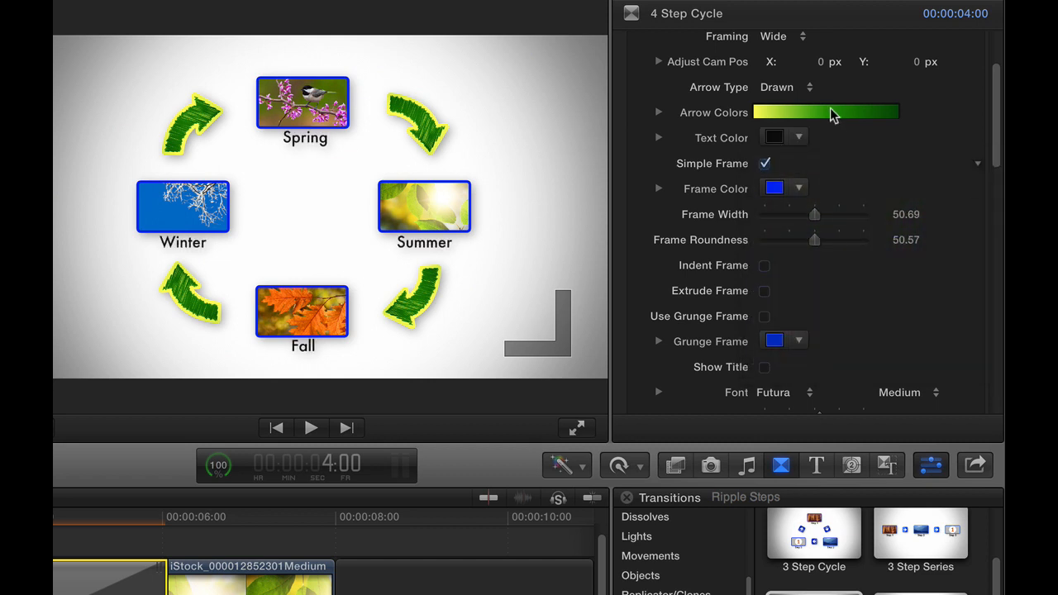
scroll(895, 159, "down", 2)
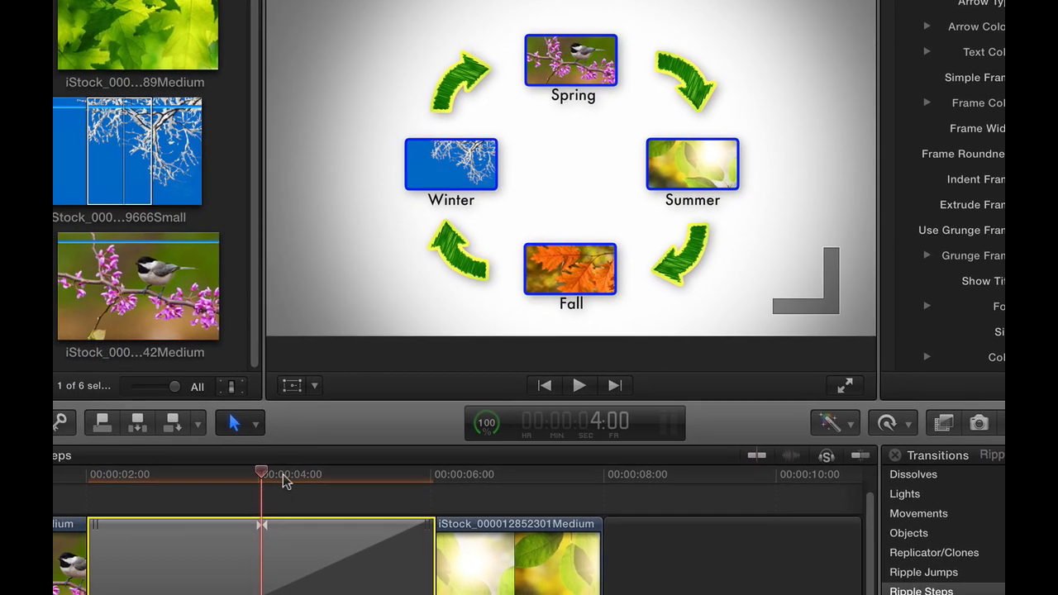
With the Summer close-up in view, change the simple frame's color to green and set Frame Roundness to 51.98
left_click_drag(283, 481, 404, 478)
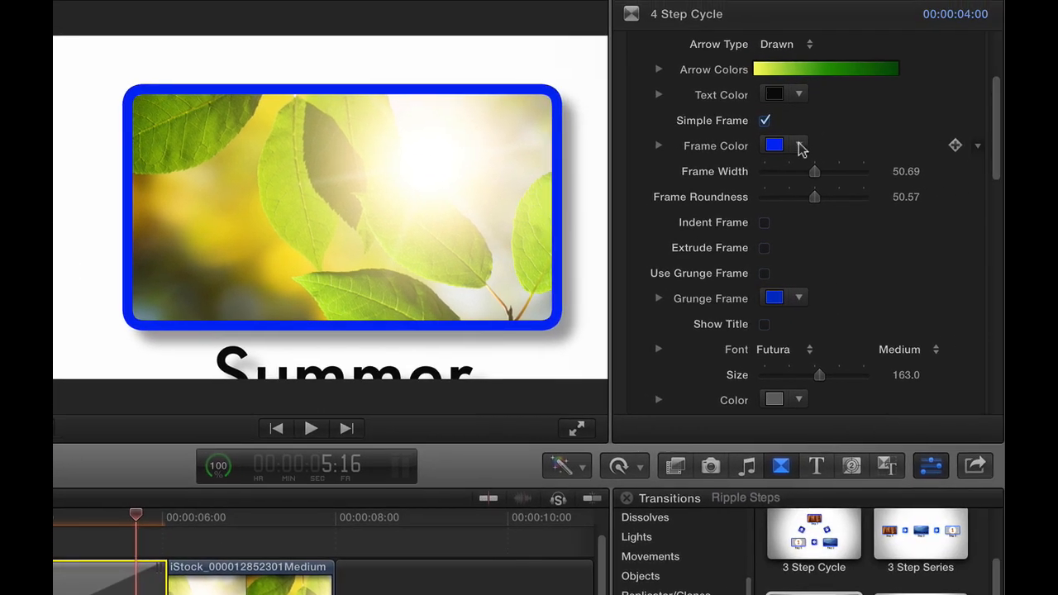
left_click(798, 145)
left_click_drag(822, 188, 892, 236)
mouse_move(817, 202)
left_mouse_down()
mouse_move(916, 203)
mouse_move(724, 192)
mouse_move(815, 202)
left_mouse_up()
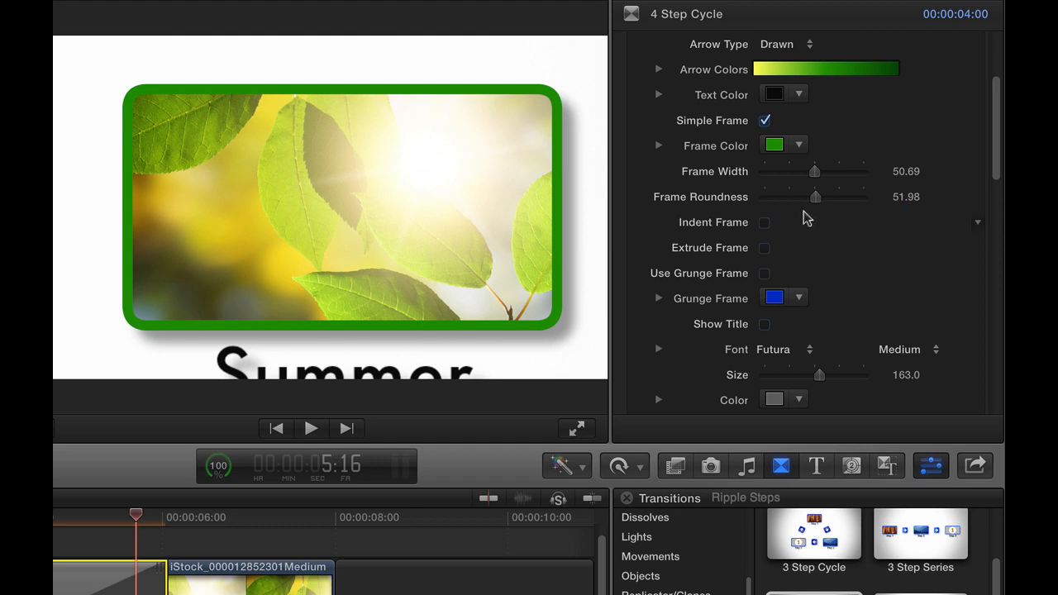
Try the Indent Frame and Extrude Frame options on the green frame, then switch both off
scroll(805, 217, "down", 1)
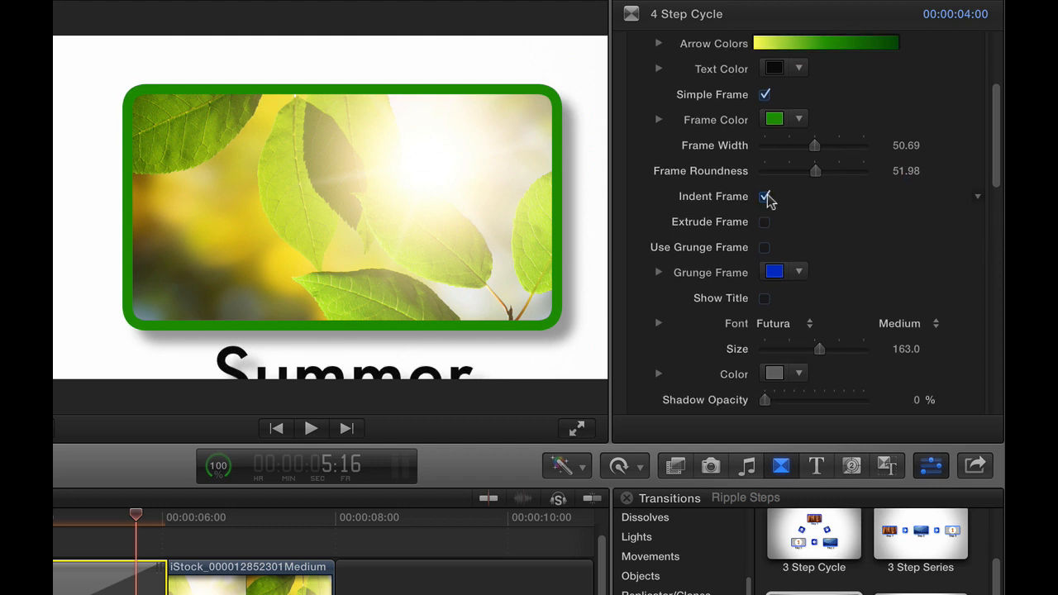
left_click(765, 196)
left_click(764, 222)
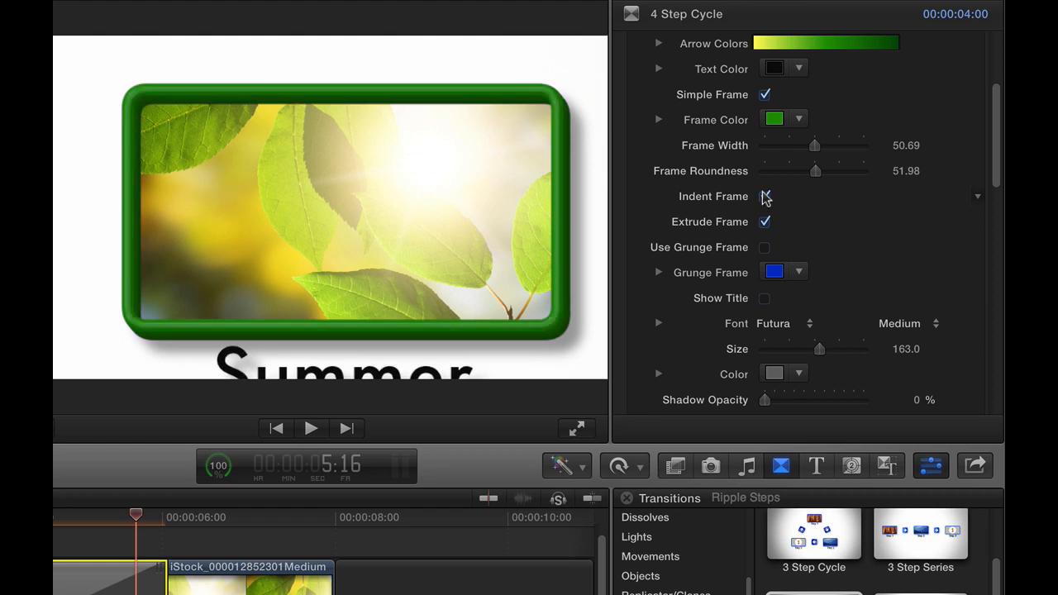
left_click(765, 196)
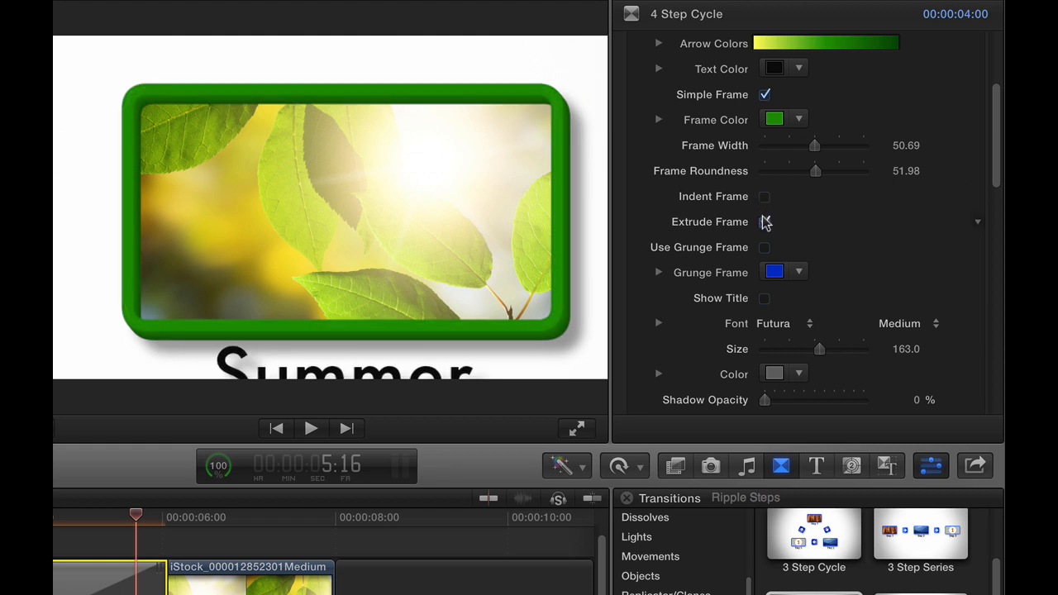
left_click(764, 222)
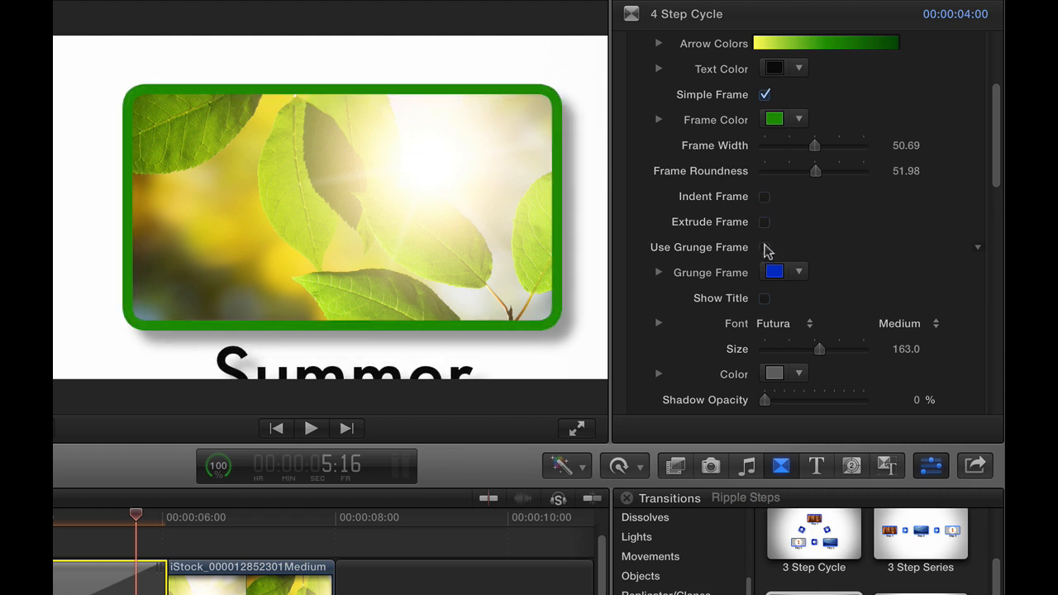
Replace the simple frame with the grunge frame and color it brown
left_click(764, 95)
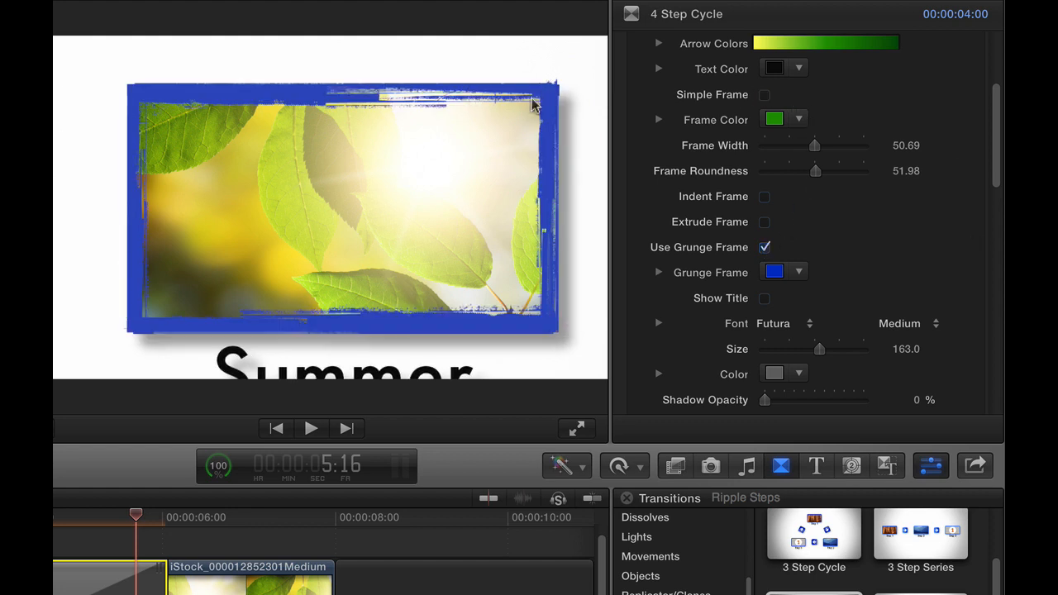
scroll(831, 246, "down", 2)
left_click(798, 237)
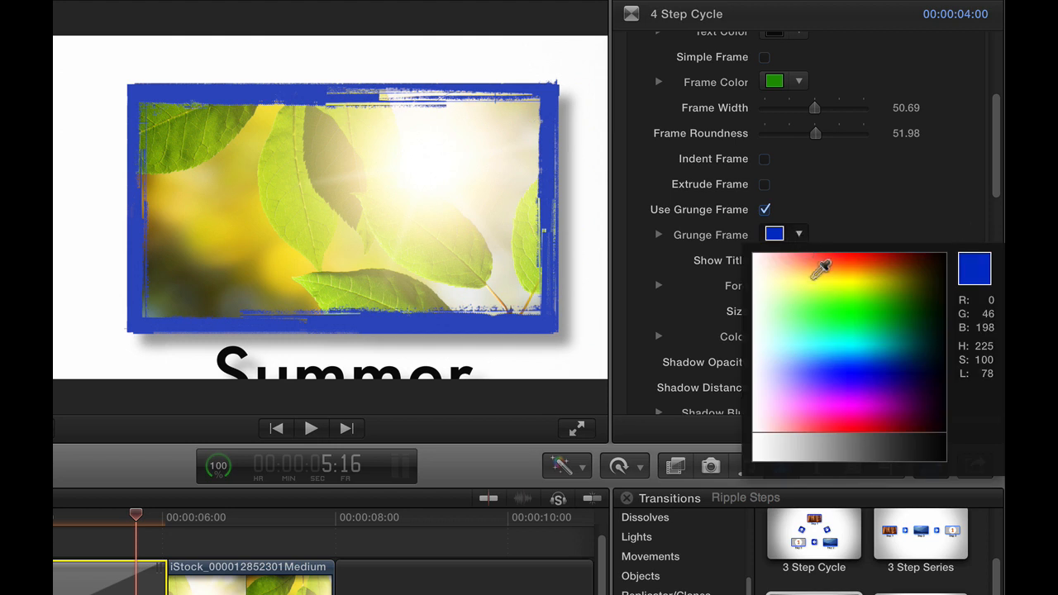
left_click_drag(822, 267, 905, 263)
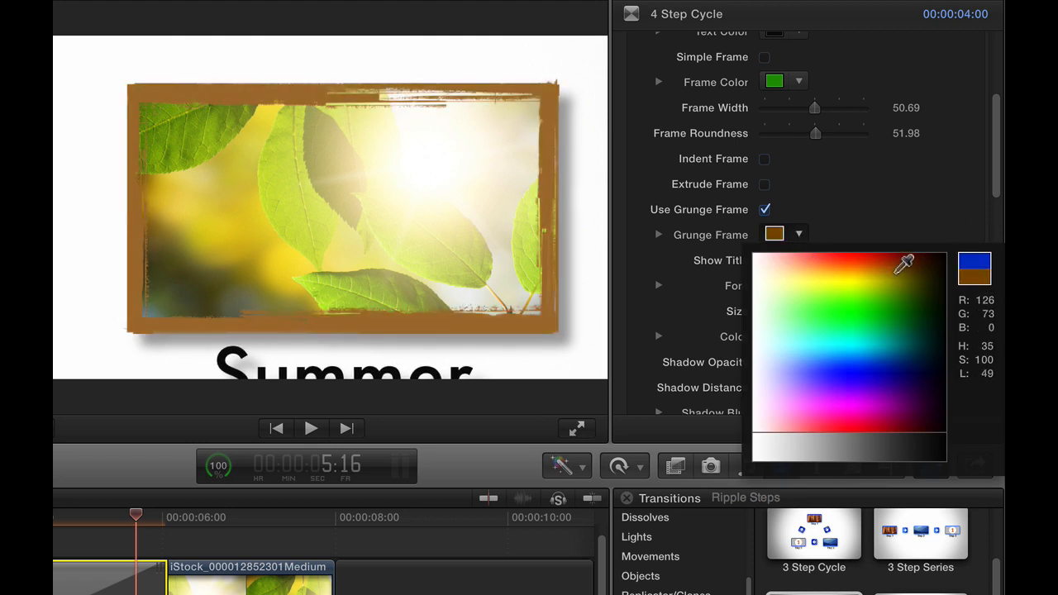
left_click(896, 272)
Show the title in the center of the cycle and change its text to "Seasons"
scroll(831, 211, "down", 2)
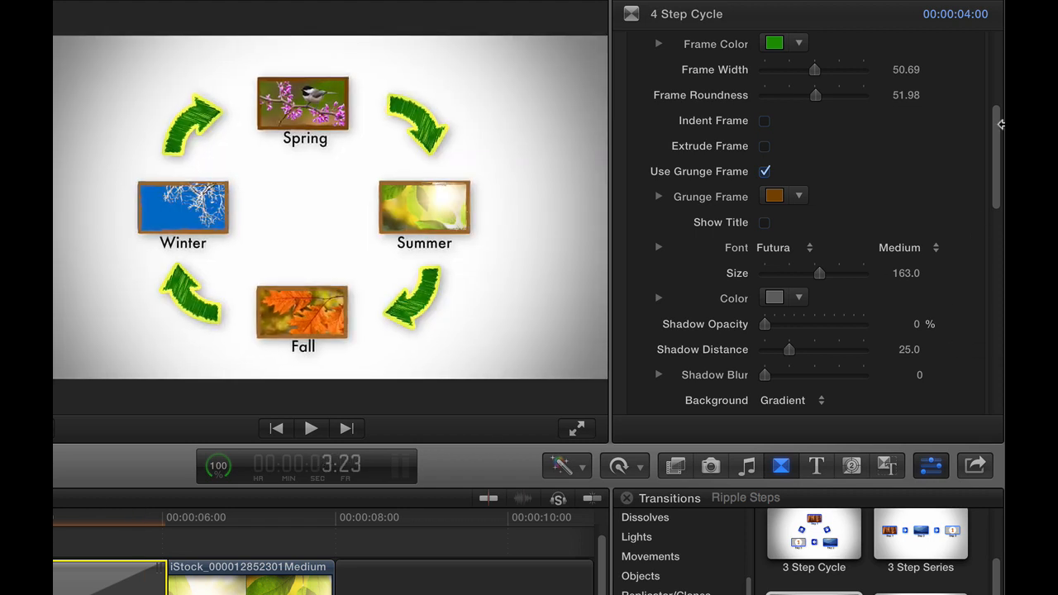
scroll(851, 124, "down", 1)
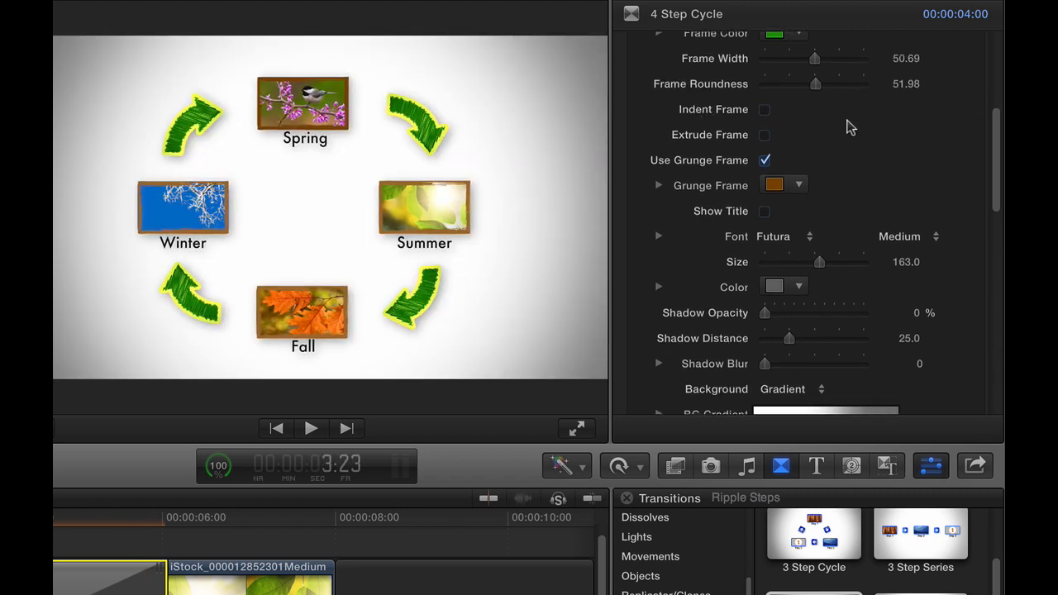
left_click(765, 212)
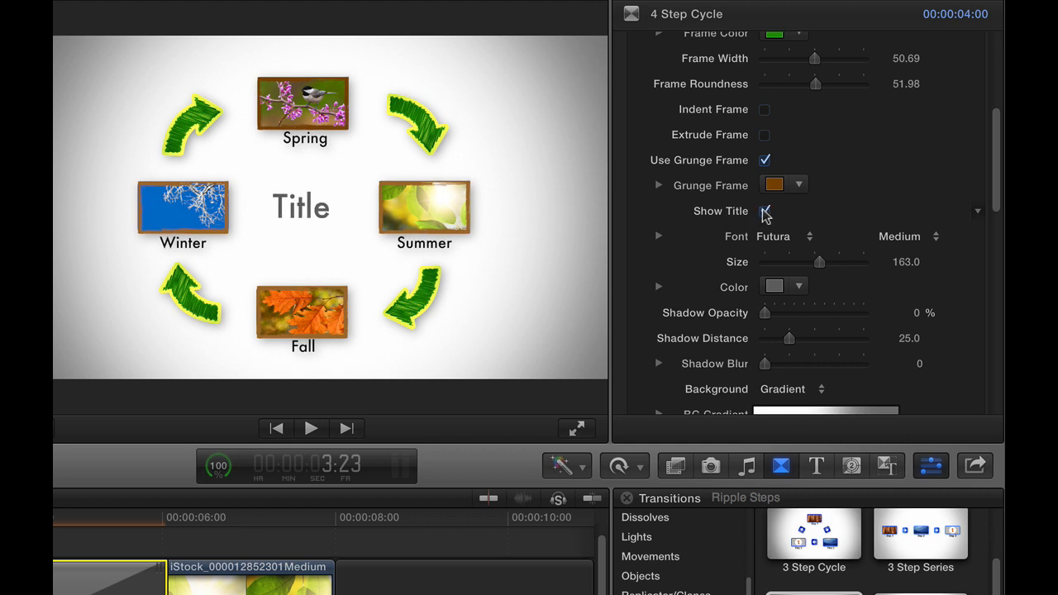
double_click(299, 209)
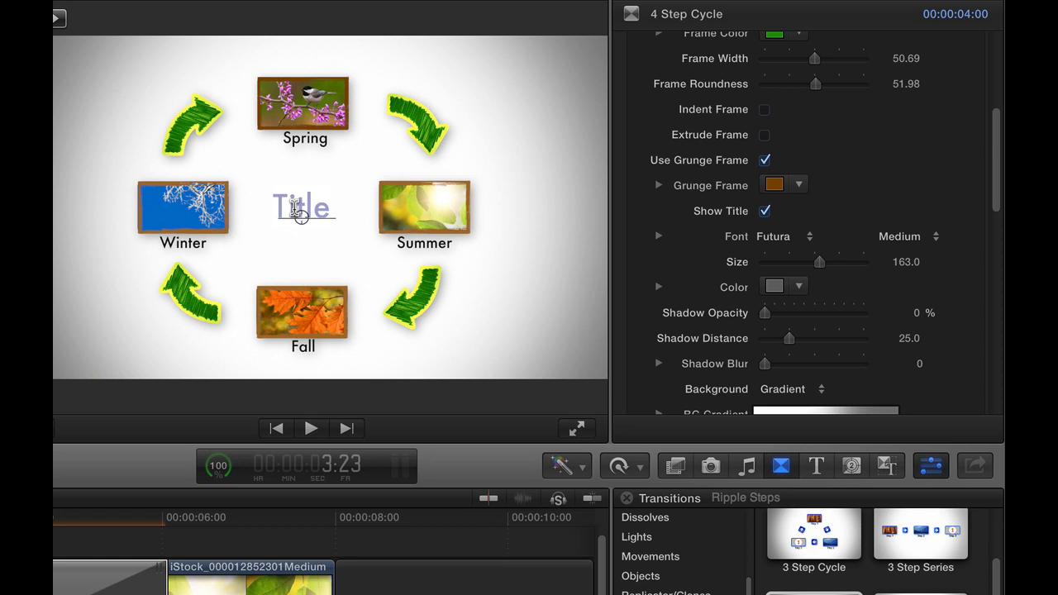
type("Season")
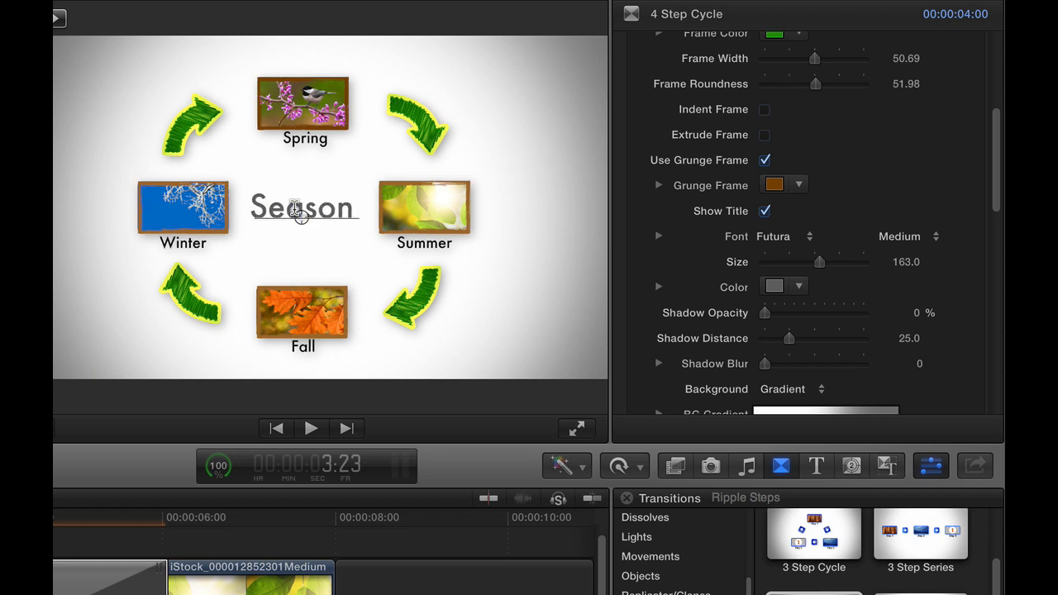
type("s")
key("Escape")
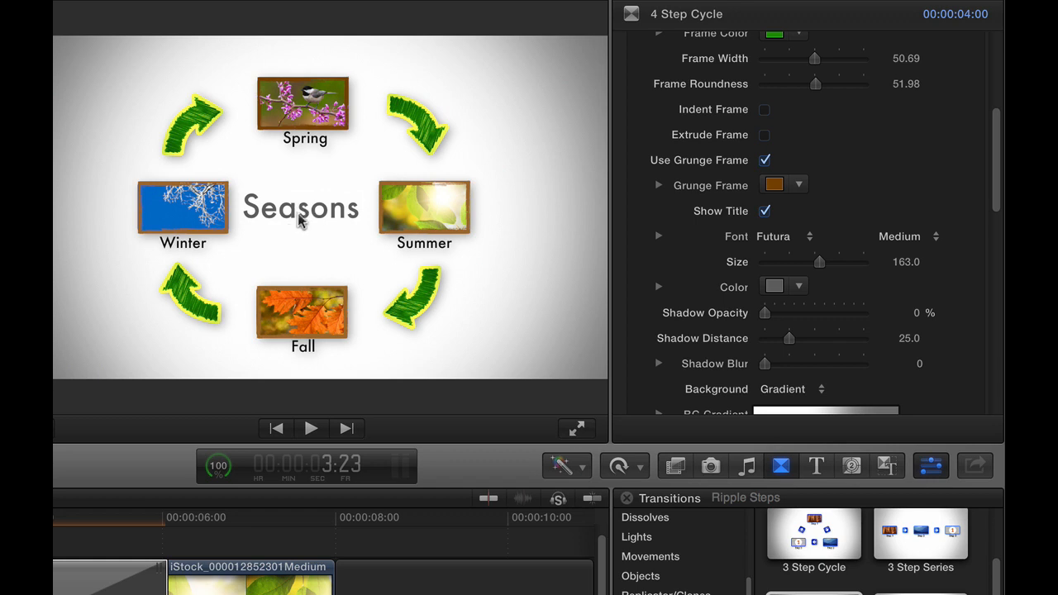
Try moving the Seasons title up toward the Winter image and undo the move
double_click(303, 212)
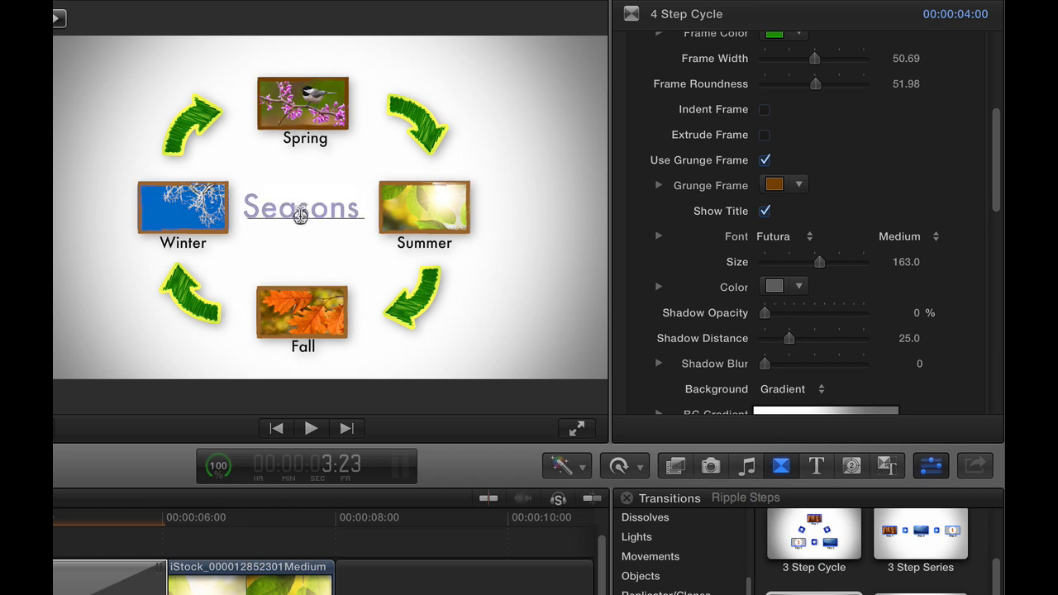
left_click_drag(300, 215, 261, 192)
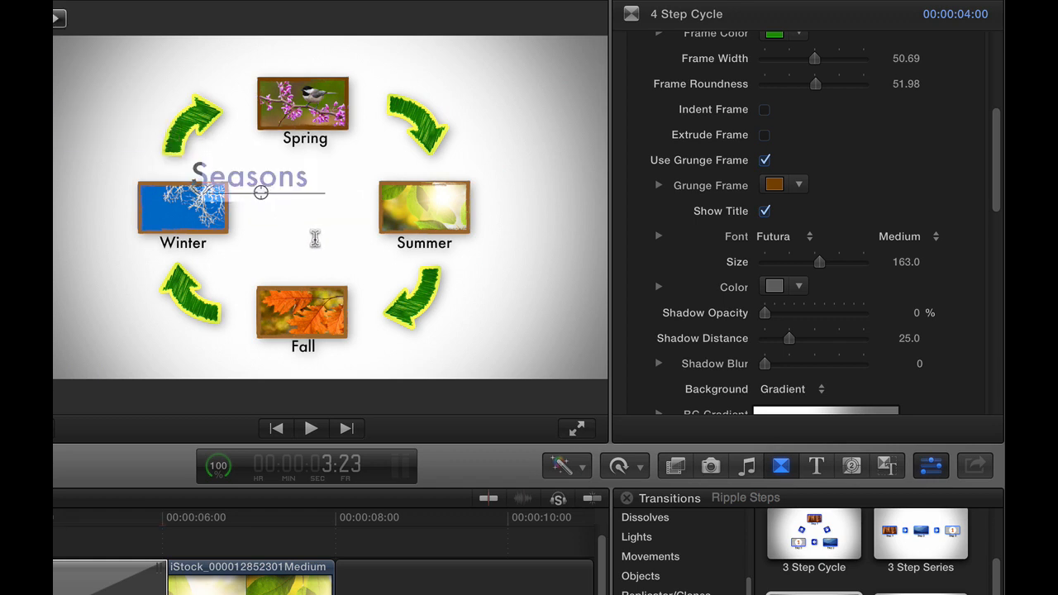
left_click_drag(315, 238, 335, 260)
key("super+z")
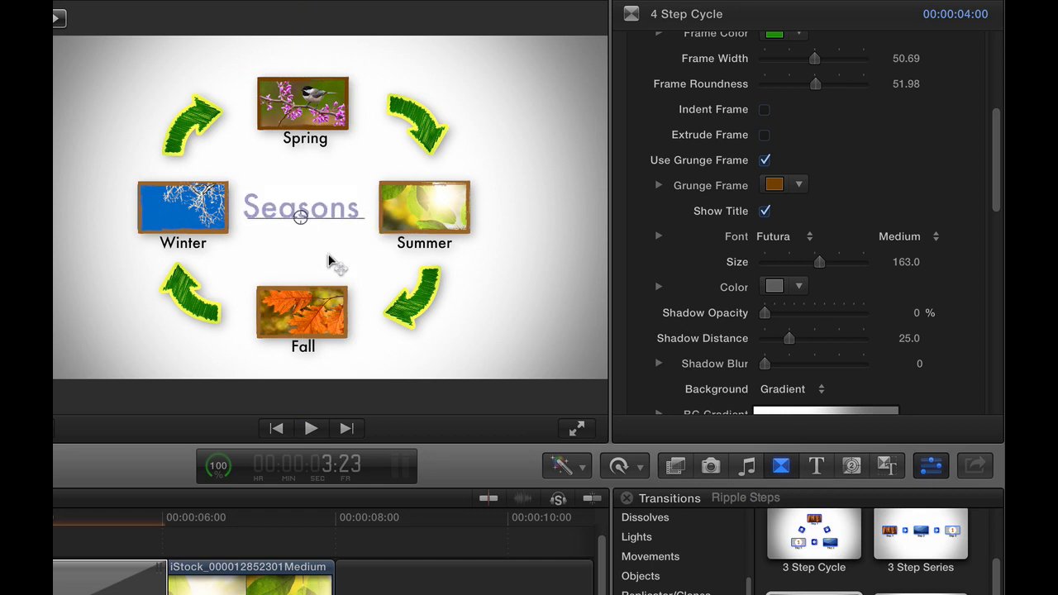
left_click(326, 257)
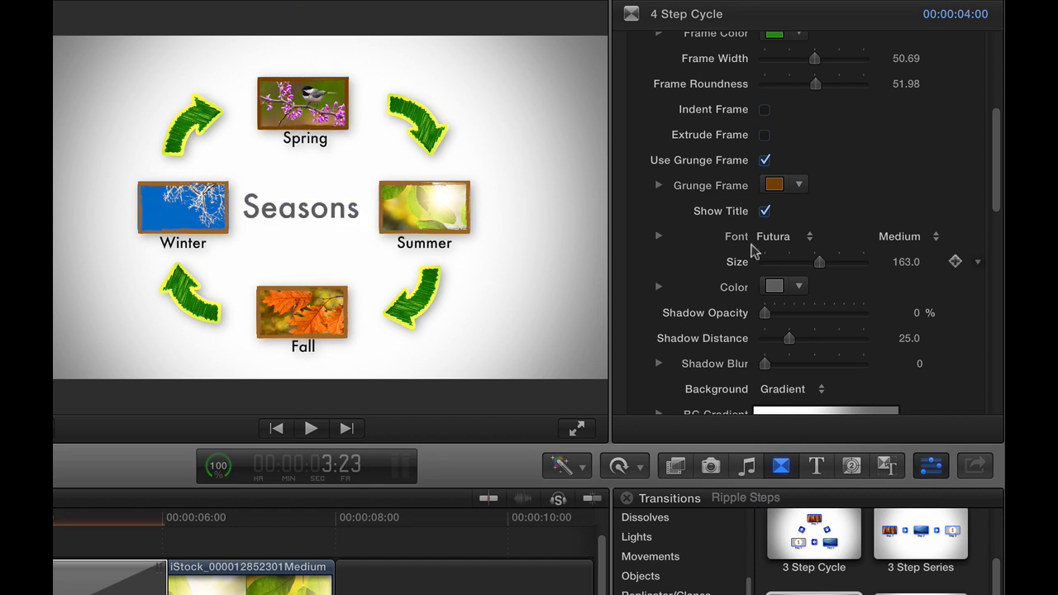
Set the Seasons title in Garamond Premier Pro at size 163 and darken its color to near black
left_click(781, 237)
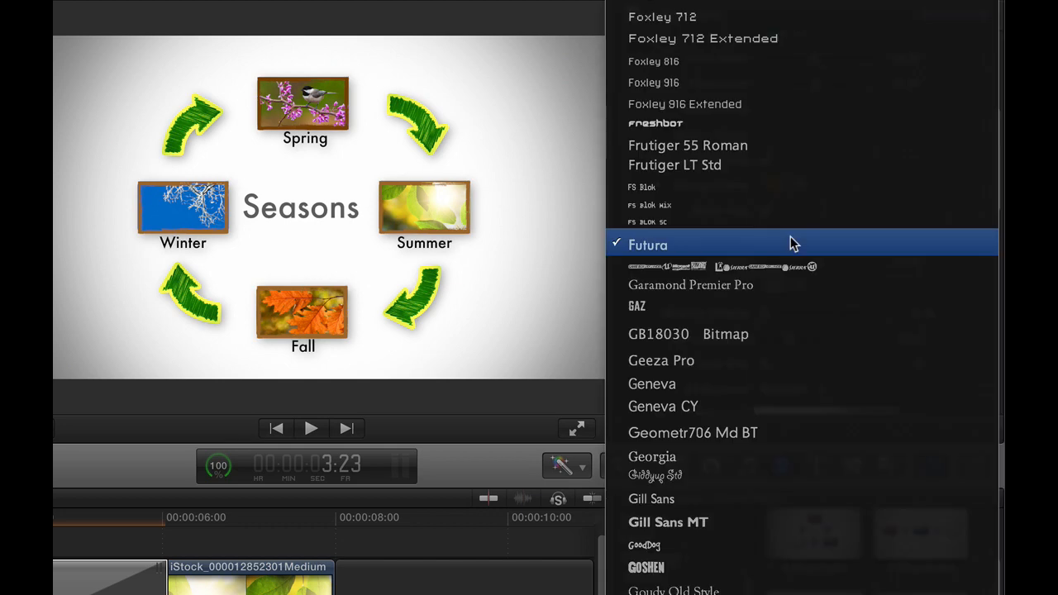
left_click(792, 292)
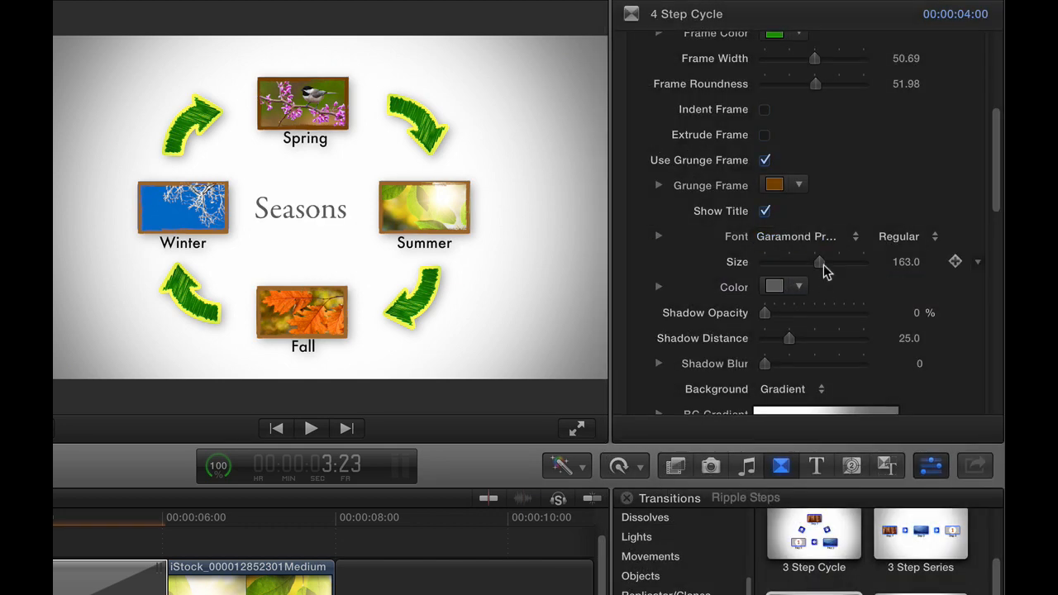
left_click_drag(838, 271, 821, 269)
left_click(798, 289)
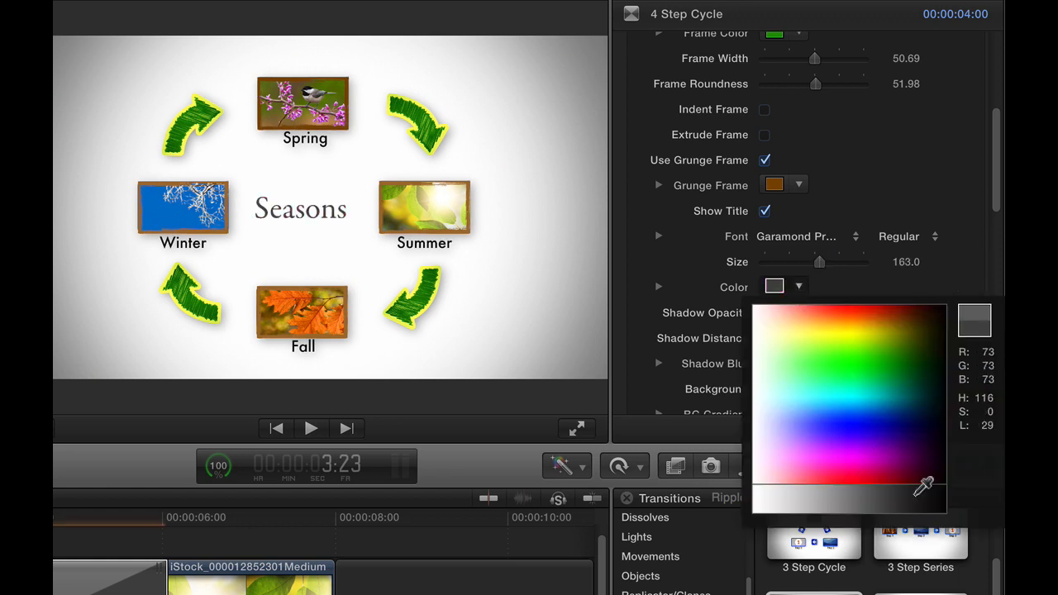
left_click(923, 496)
Give the title a drop shadow with 86.59% opacity, distance 16 and blur 8.43
scroll(850, 176, "down", 5)
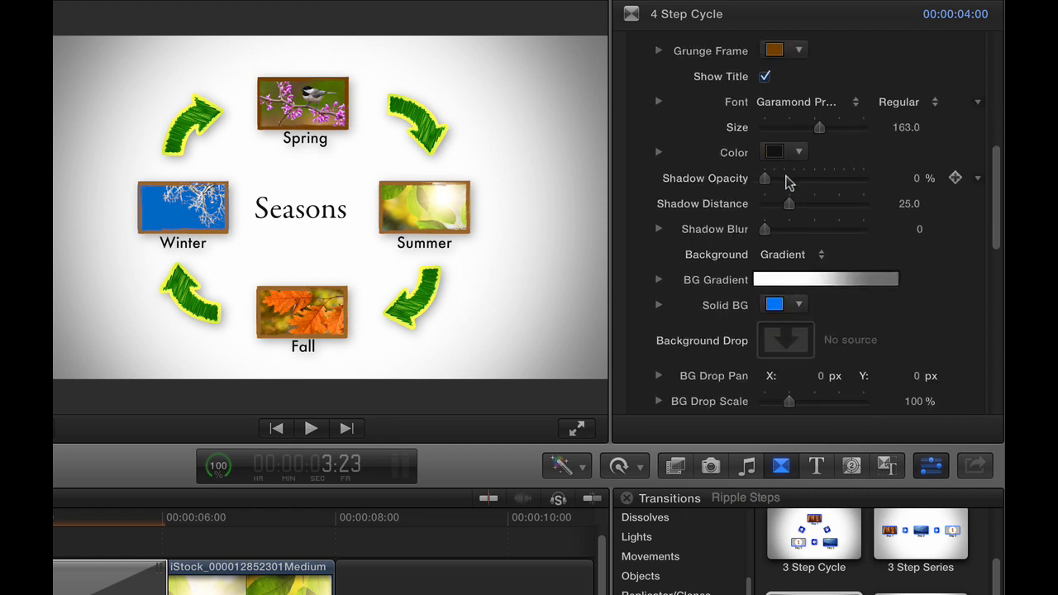
left_click_drag(773, 182, 850, 180)
left_click_drag(788, 203, 847, 232)
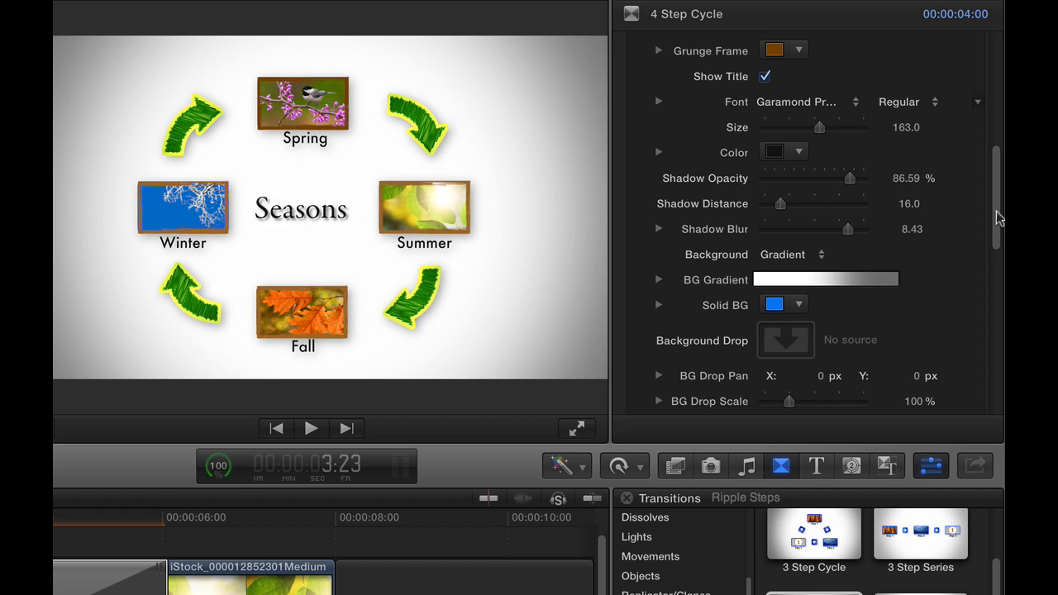
Recolor the outer stop of the background gradient to green (red 0.12, green 0.48, blue 0) and move it to the gradient's end
left_click_drag(993, 229, 993, 275)
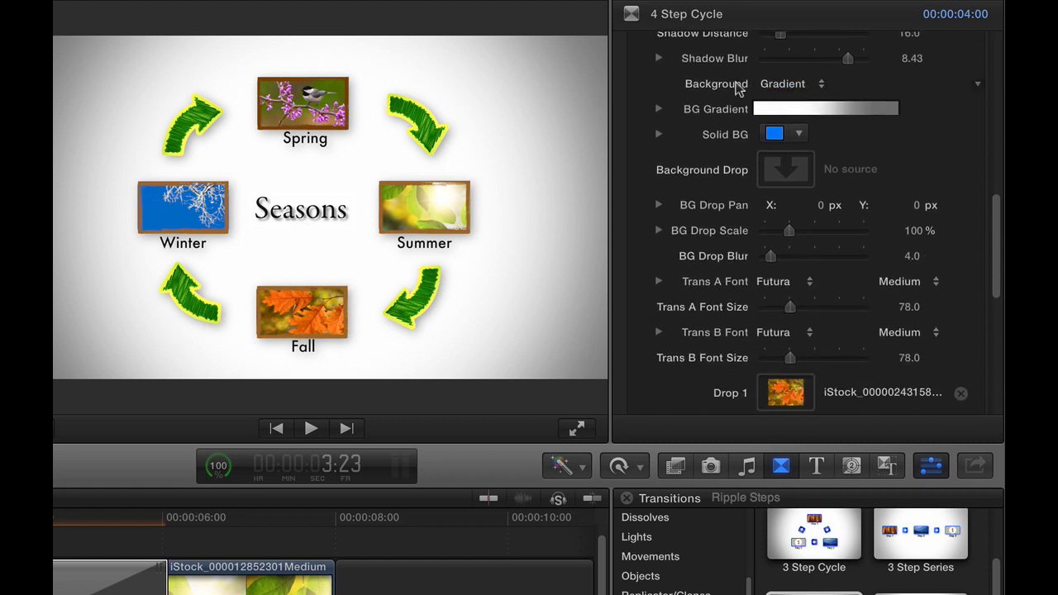
left_click(657, 109)
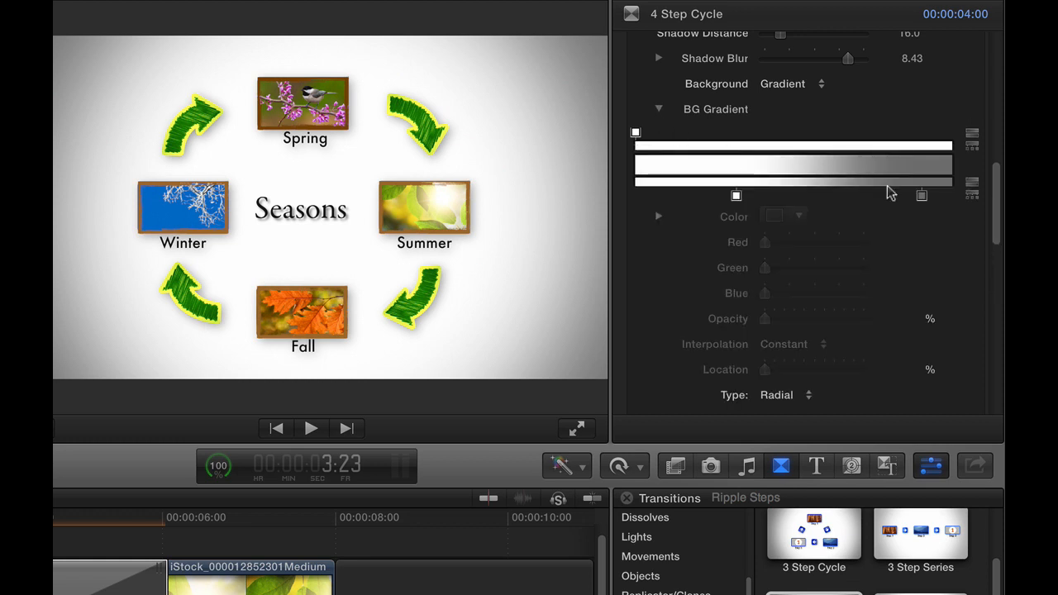
right_click(920, 196)
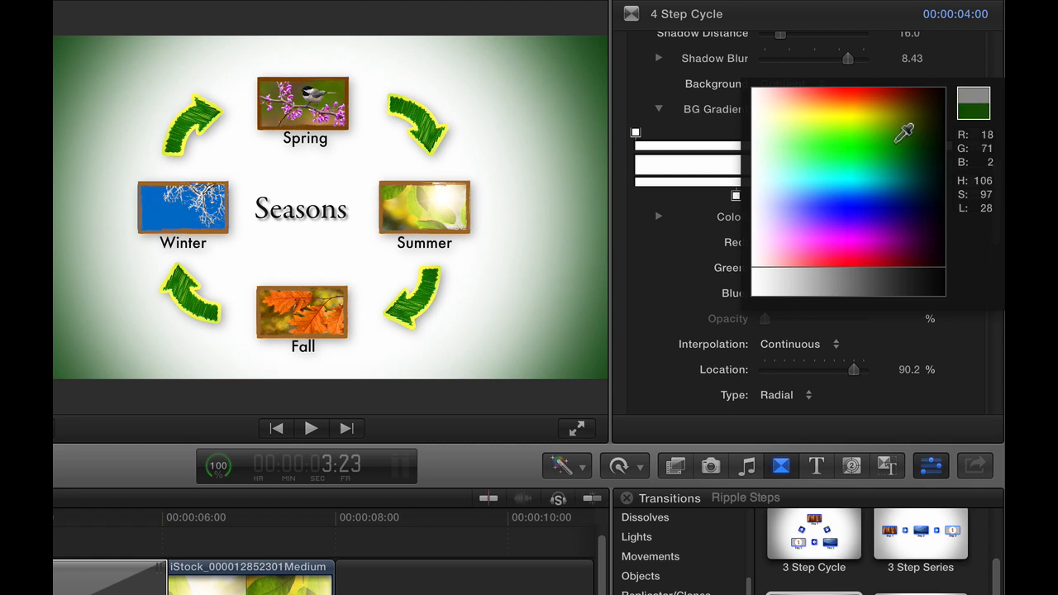
left_click(900, 135)
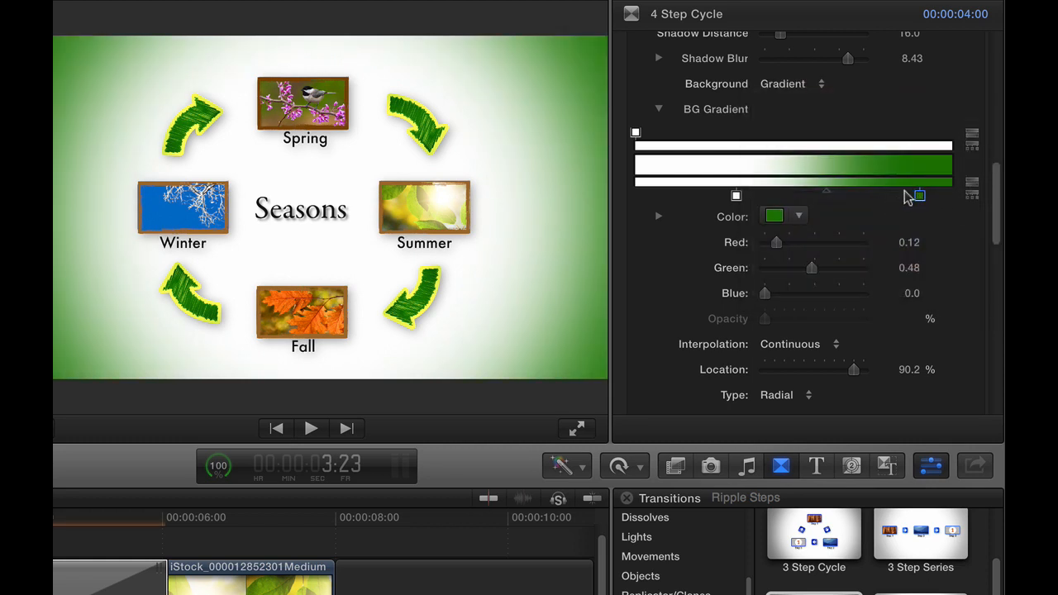
left_click_drag(919, 196, 949, 191)
Try an extra light blue color stop in the middle of the background gradient and remove it
left_click(795, 194)
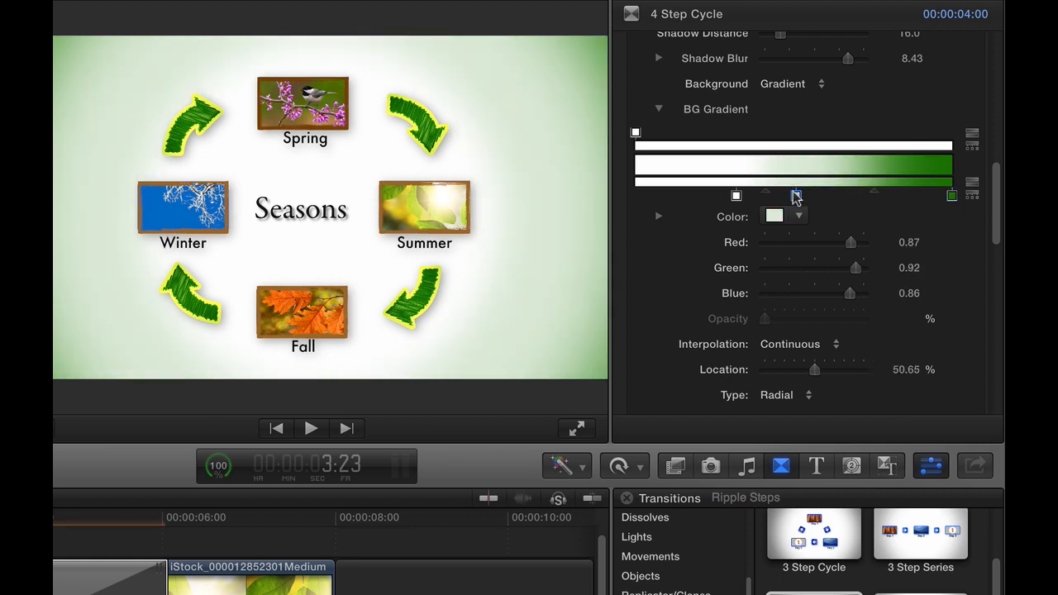
left_click(799, 216)
left_click(806, 180)
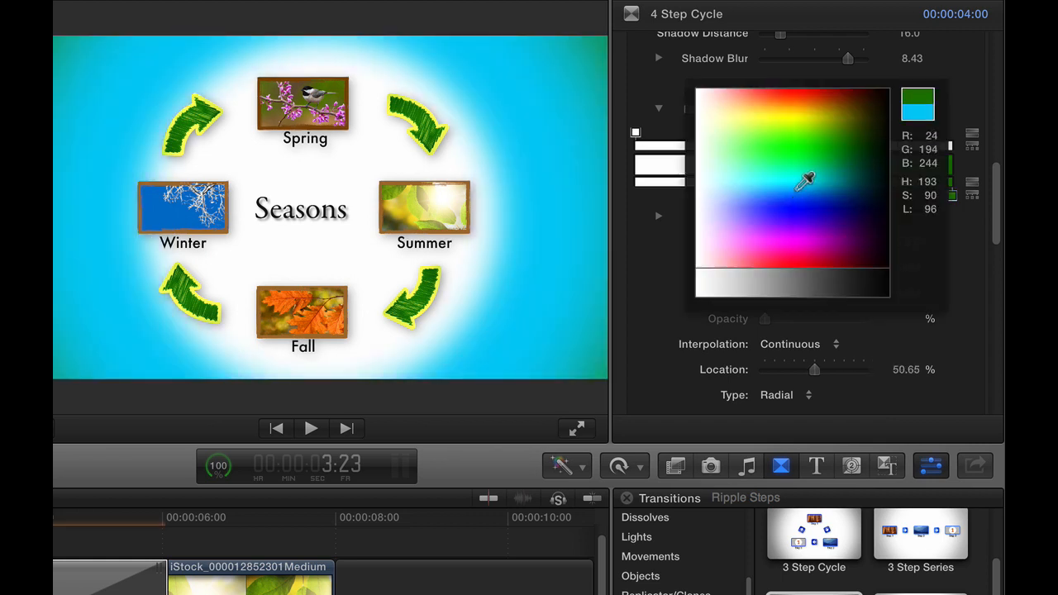
left_click(795, 200)
left_click_drag(795, 196, 806, 247)
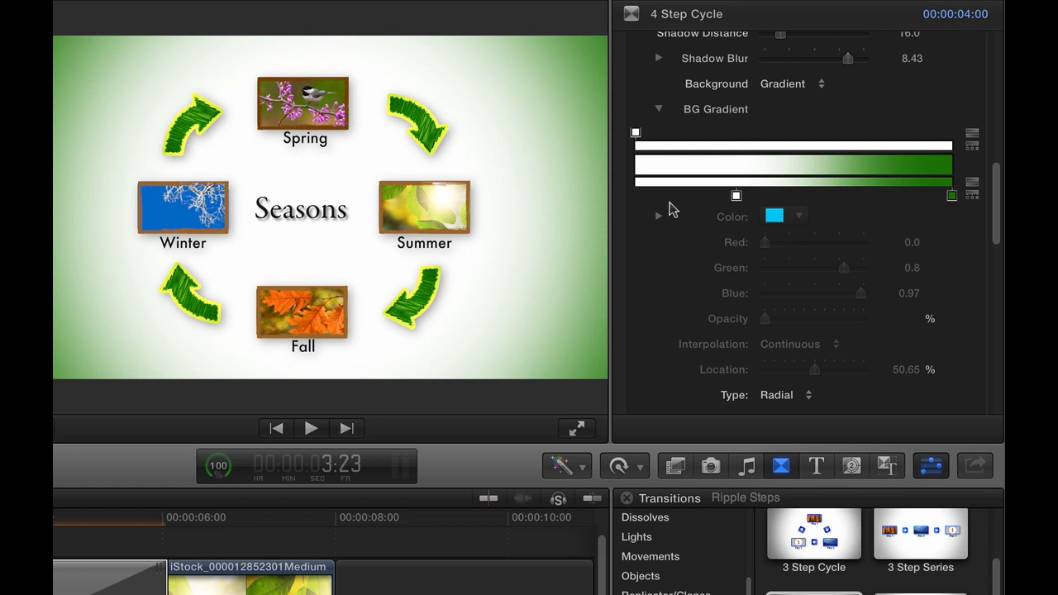
Switch the transition's background from Gradient to Solid Color
left_click(812, 87)
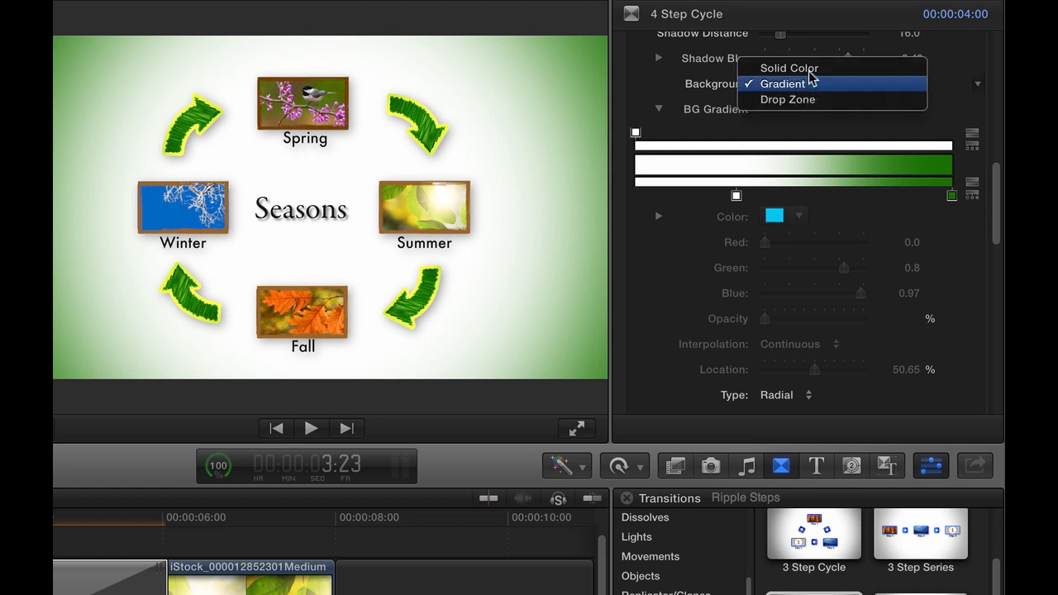
left_click(810, 70)
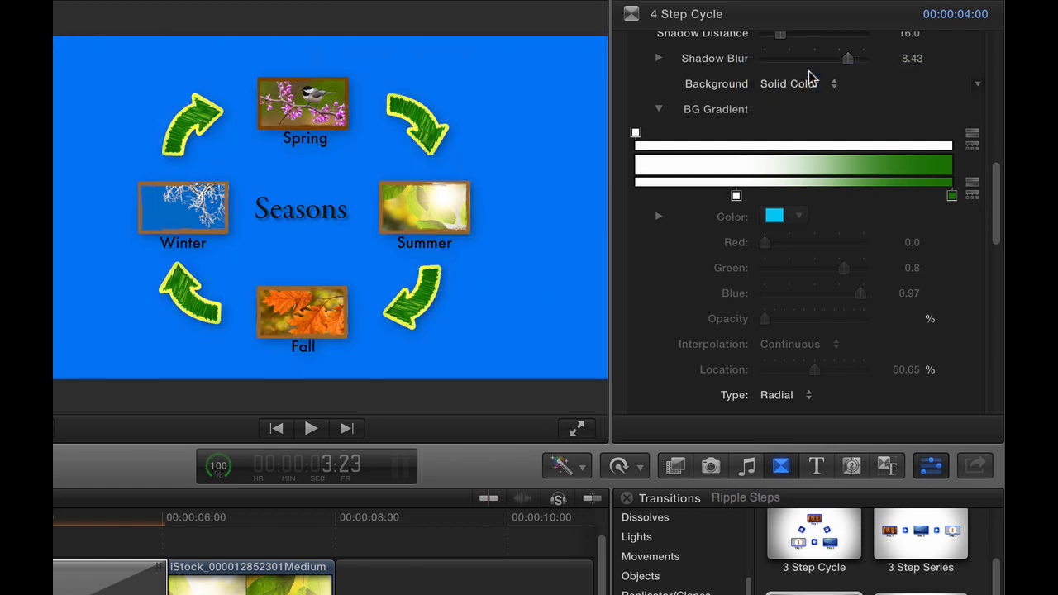
scroll(878, 226, "down", 2)
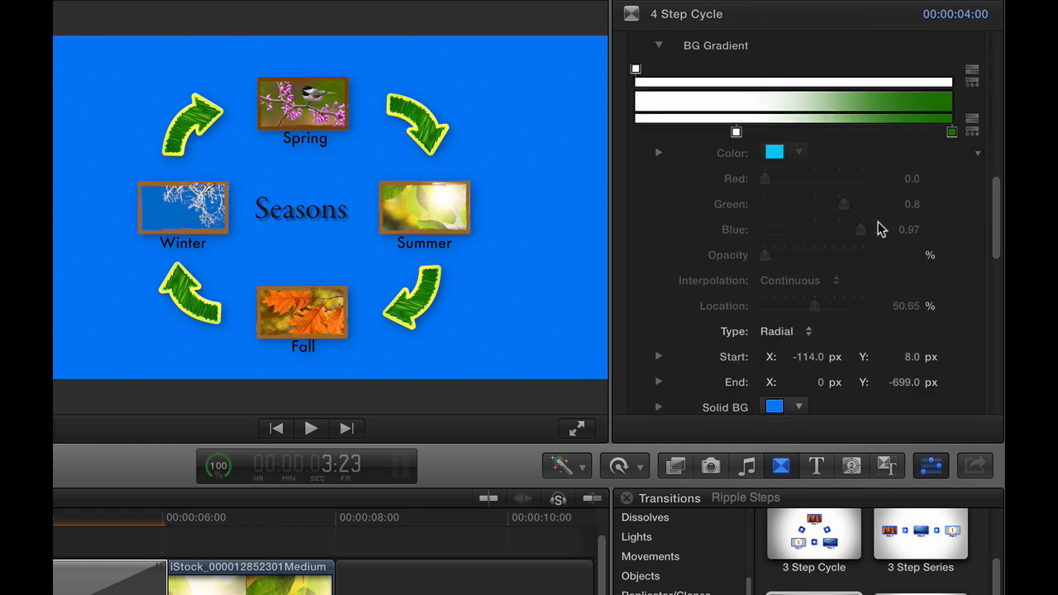
scroll(669, 80, "up", 3)
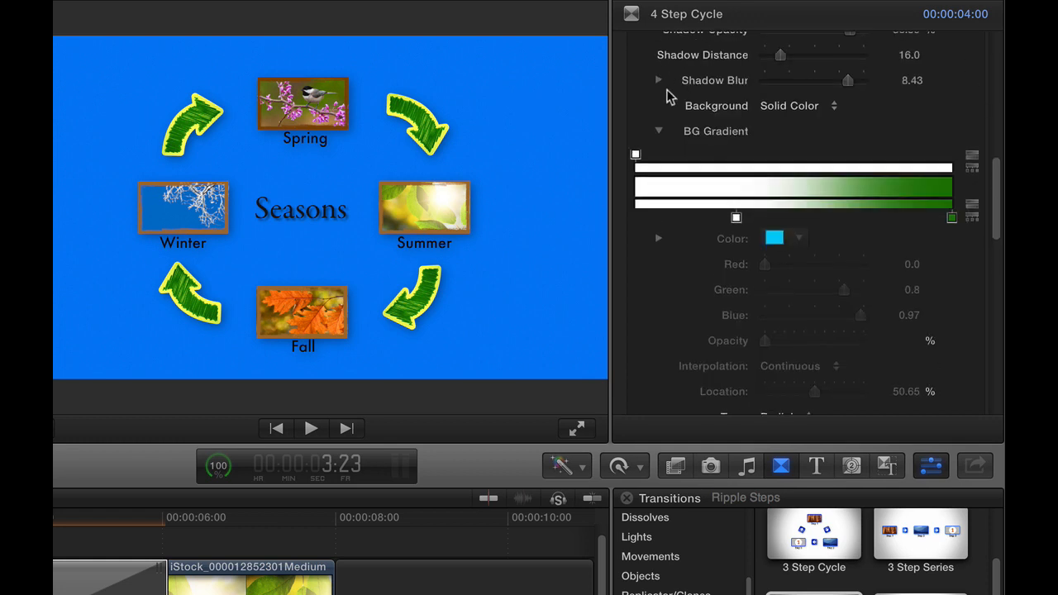
Set the transition's solid background color to dark green (red 16, green 93, blue 0)
left_click(658, 132)
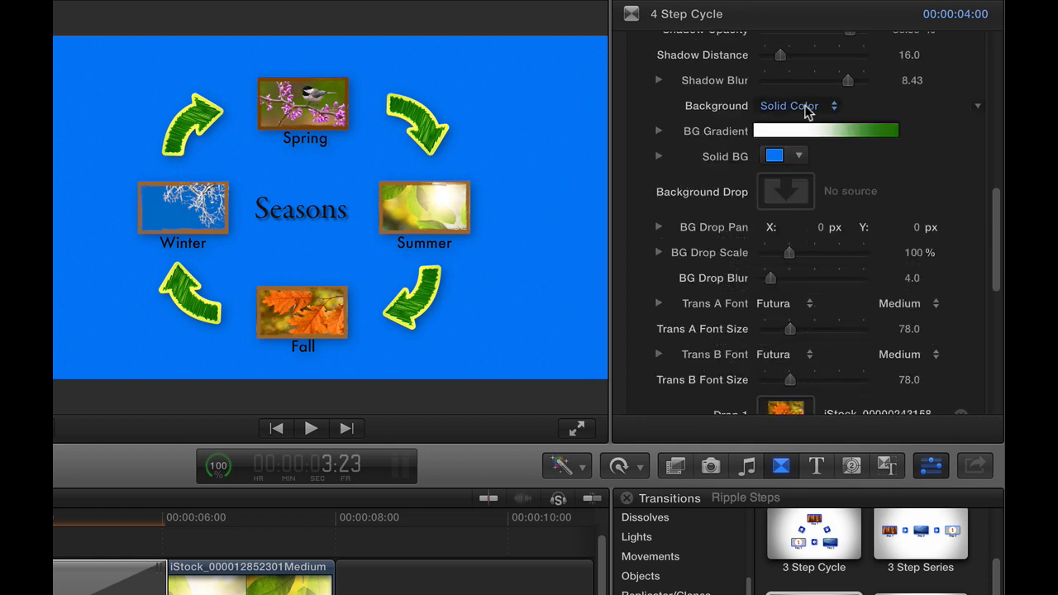
left_click(798, 157)
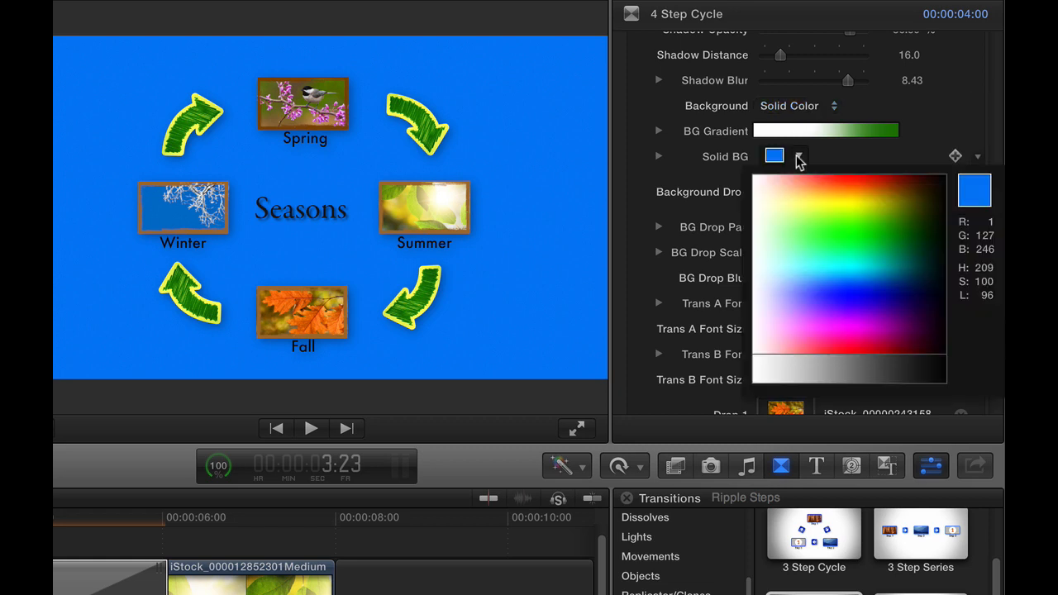
left_click(800, 185)
left_click_drag(900, 221, 914, 220)
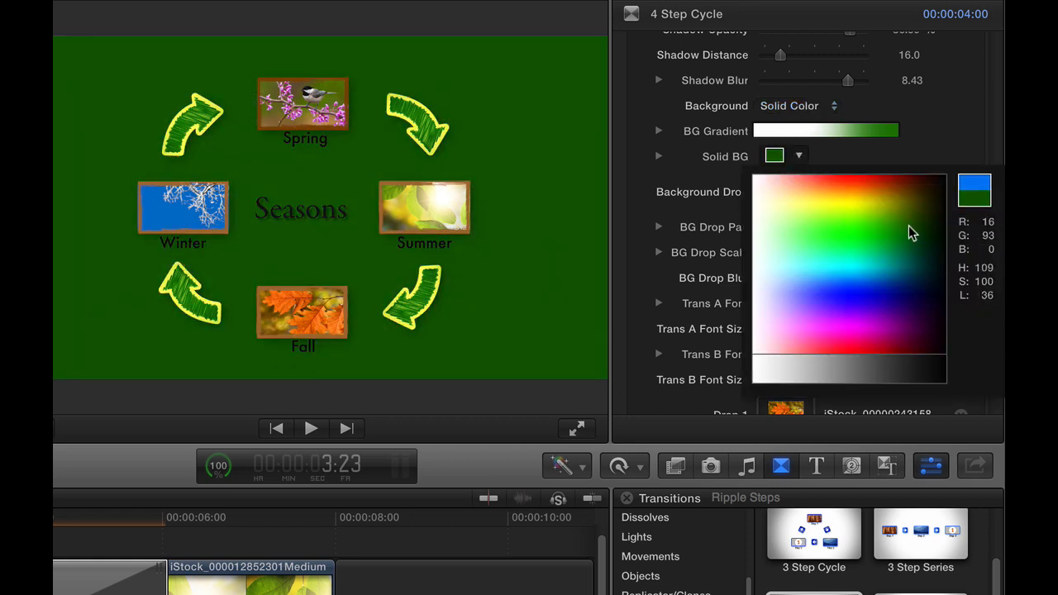
Switch the background to Drop Zone and fill it with the green maple leaves clip
left_click(827, 111)
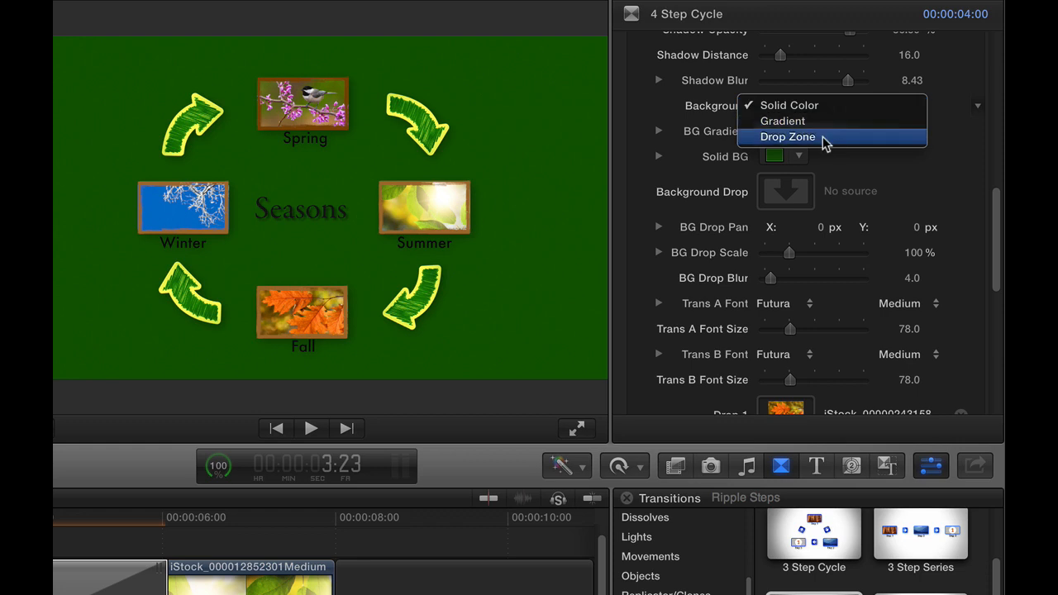
left_click(823, 137)
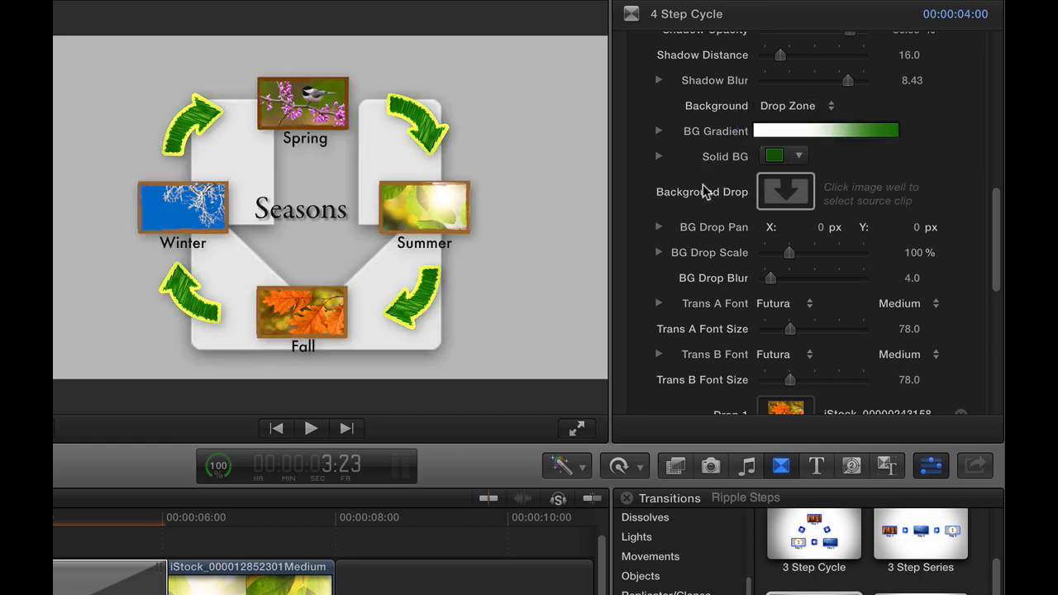
left_click(785, 195)
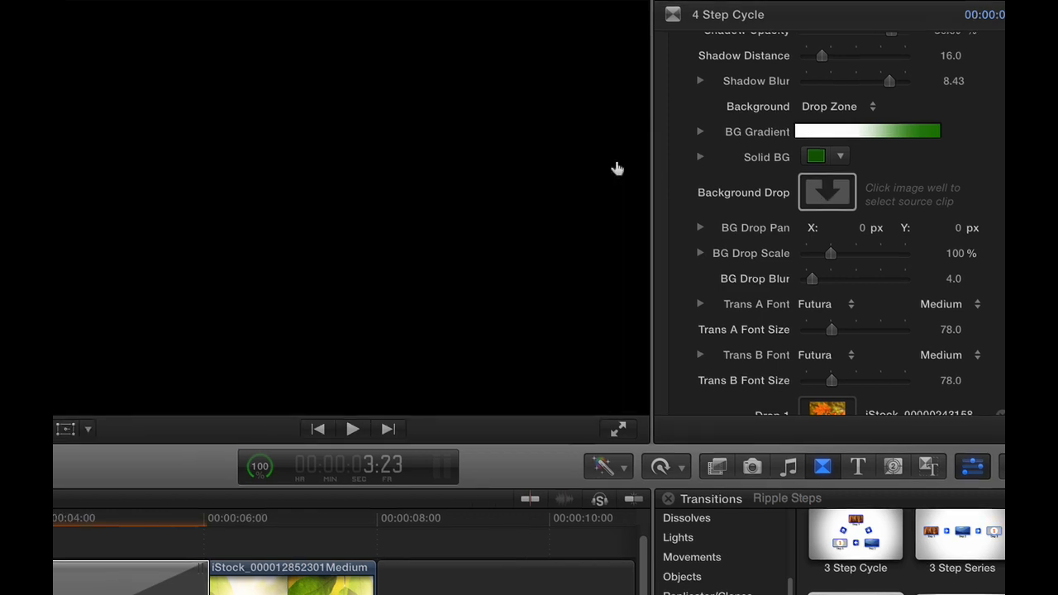
left_click(306, 50)
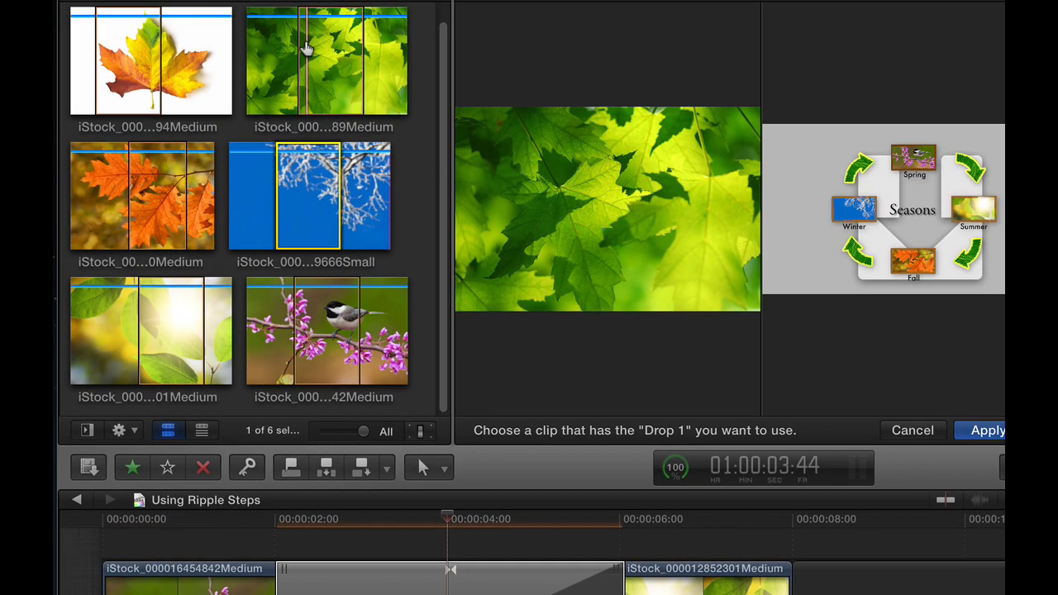
left_click(988, 430)
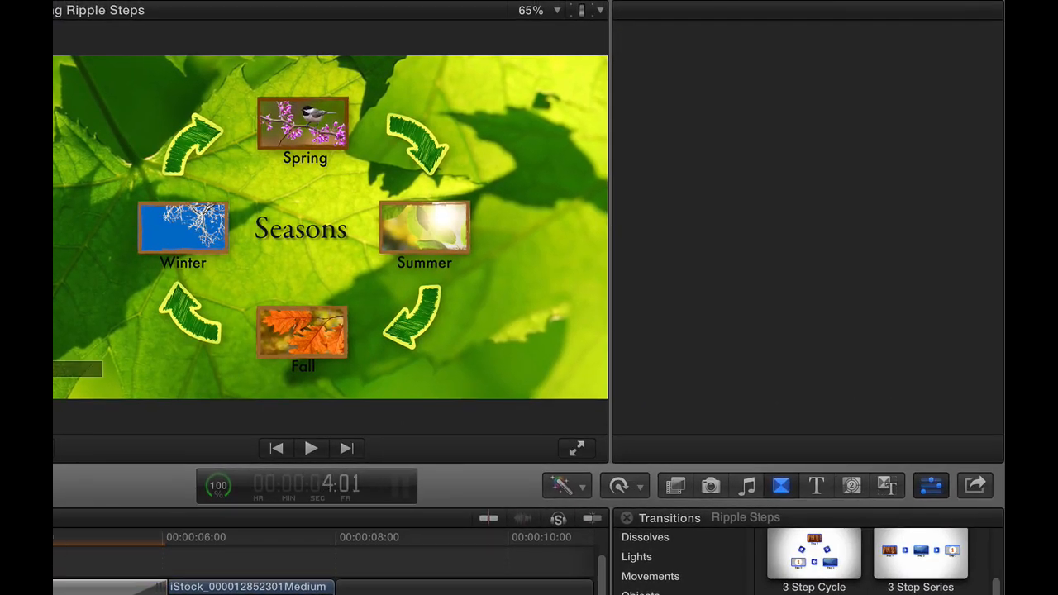
Try panning the background image to X 47.5 px and scaling it to 171%, undoing each change
left_click(107, 587)
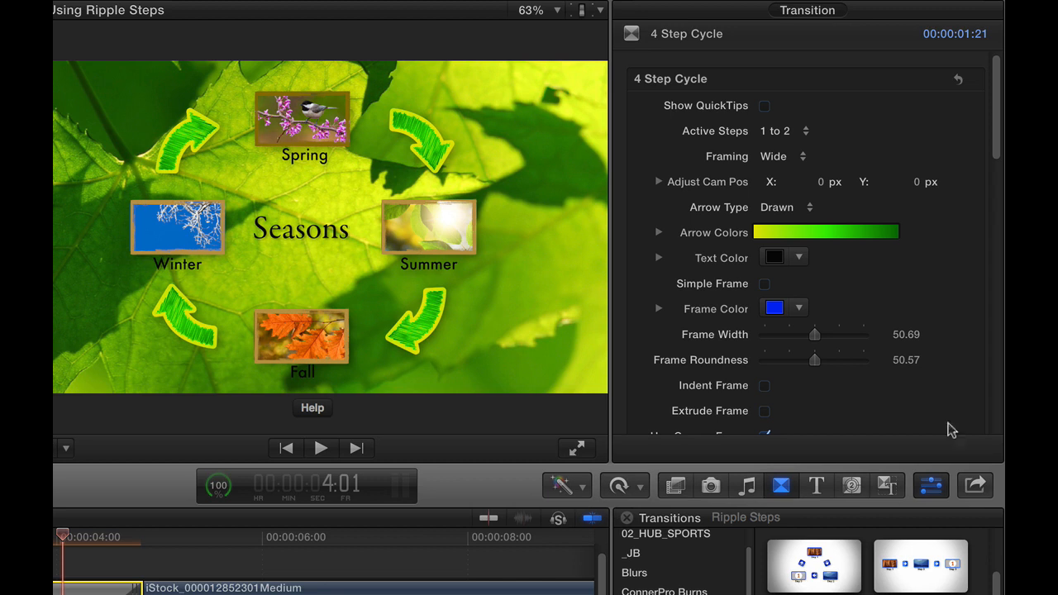
left_click_drag(995, 101, 1000, 274)
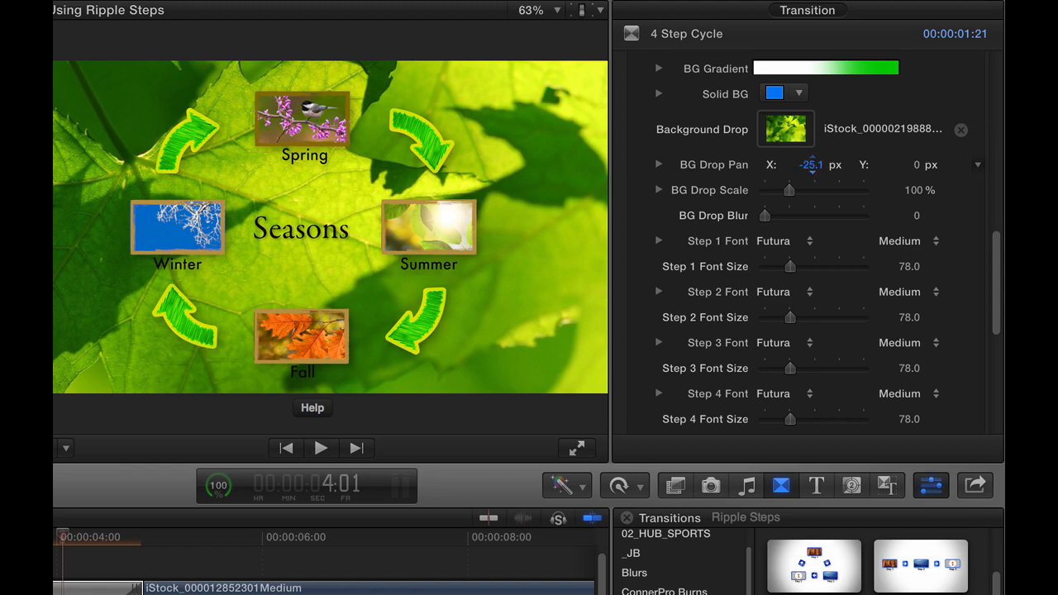
left_click_drag(811, 163, 818, 172)
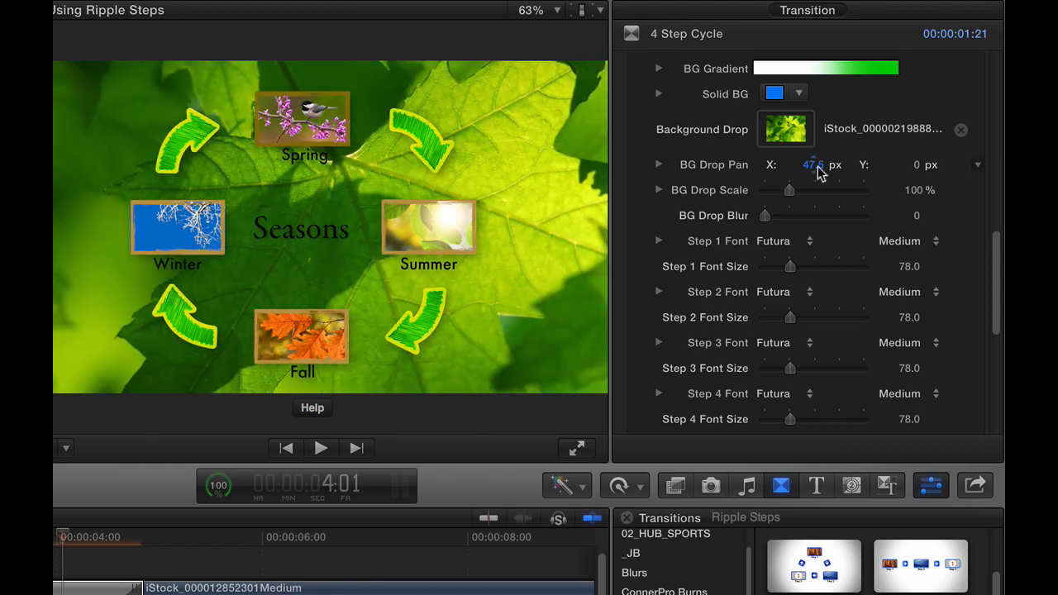
key("super+z")
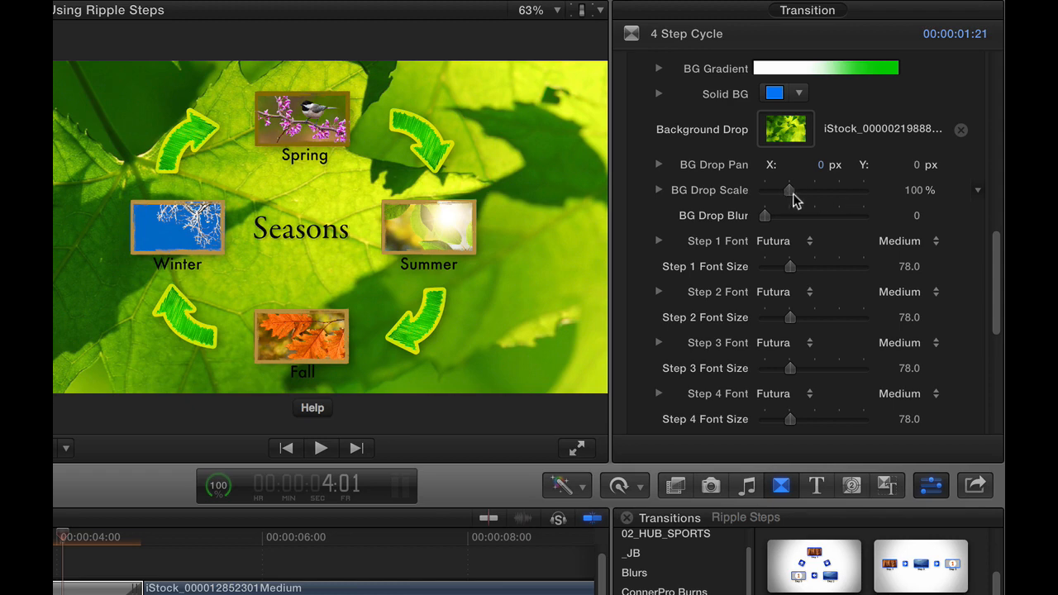
left_click_drag(791, 196, 813, 196)
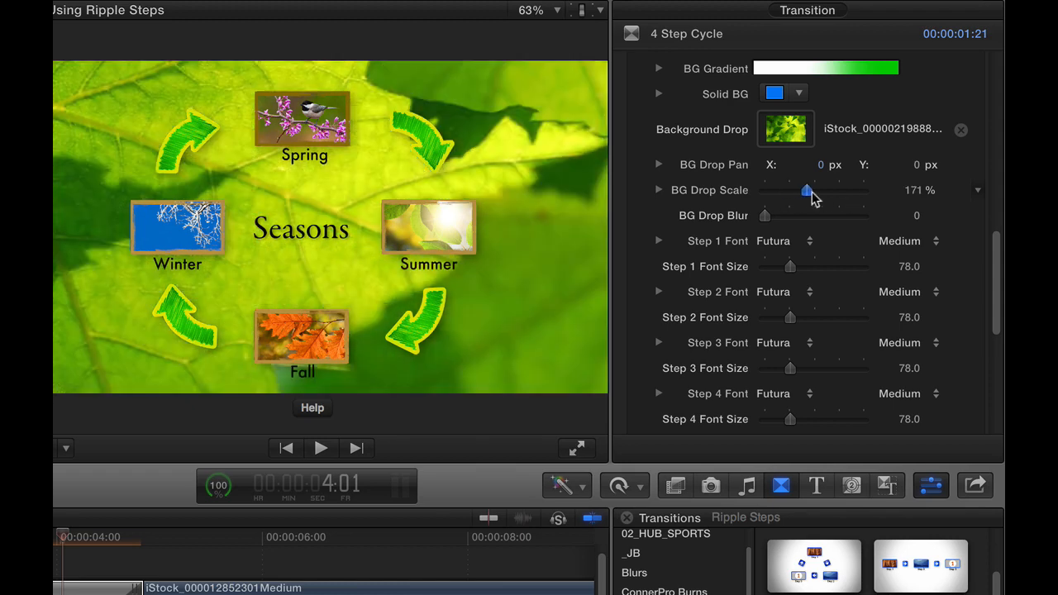
key("super+z")
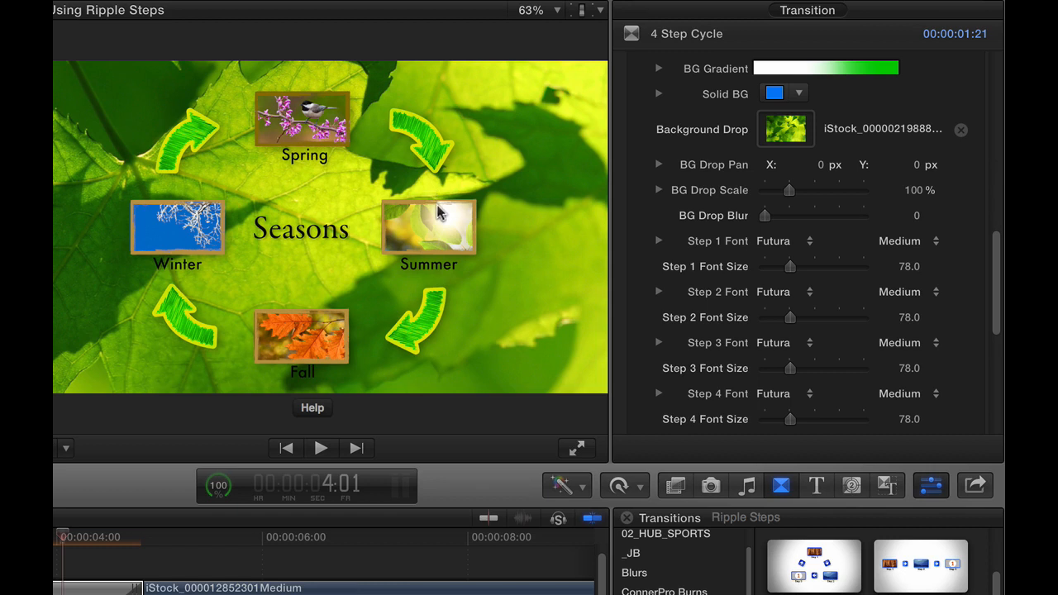
Set the background drop image's blur to 145
left_click_drag(767, 216, 909, 178)
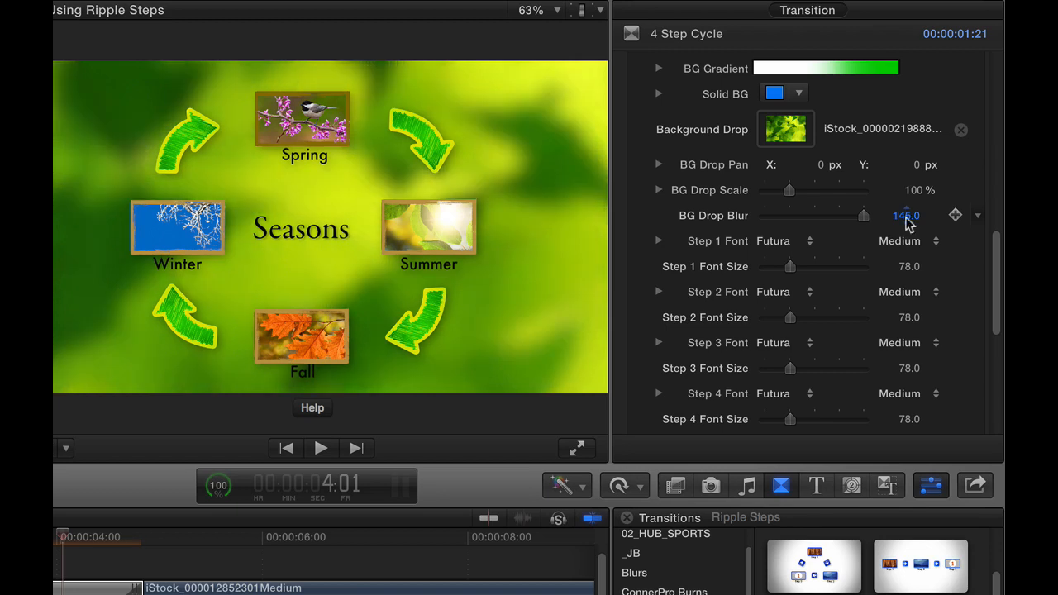
left_click_drag(991, 236, 999, 284)
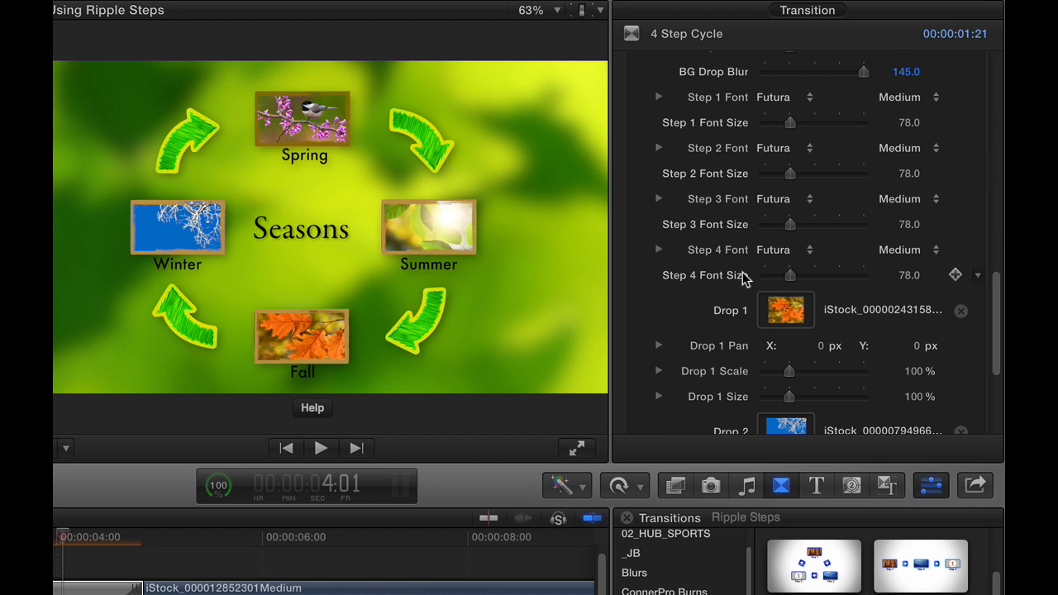
left_click_drag(998, 319, 997, 370)
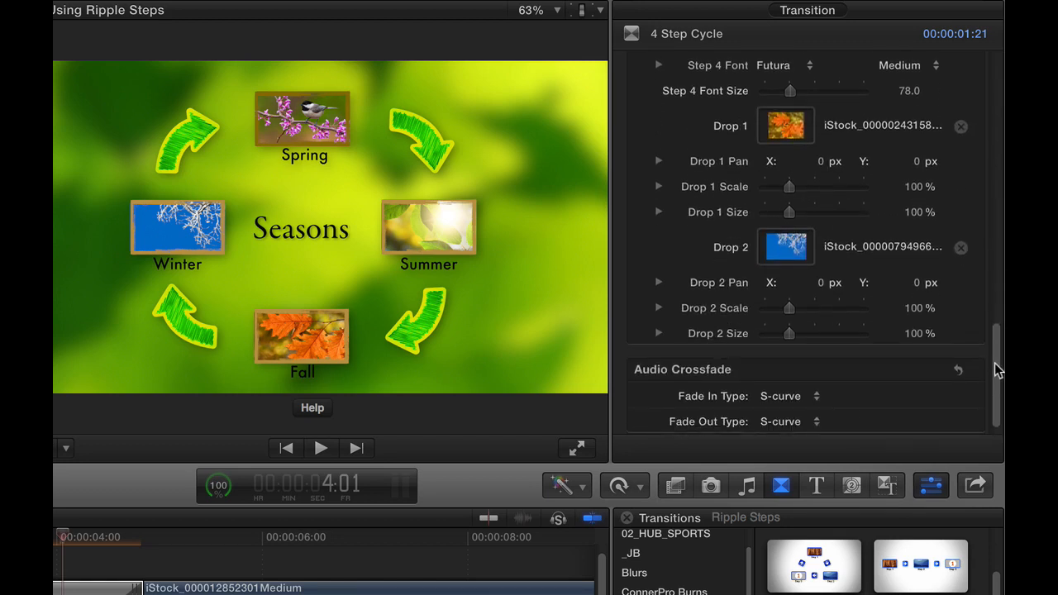
scroll(826, 141, "up", 2)
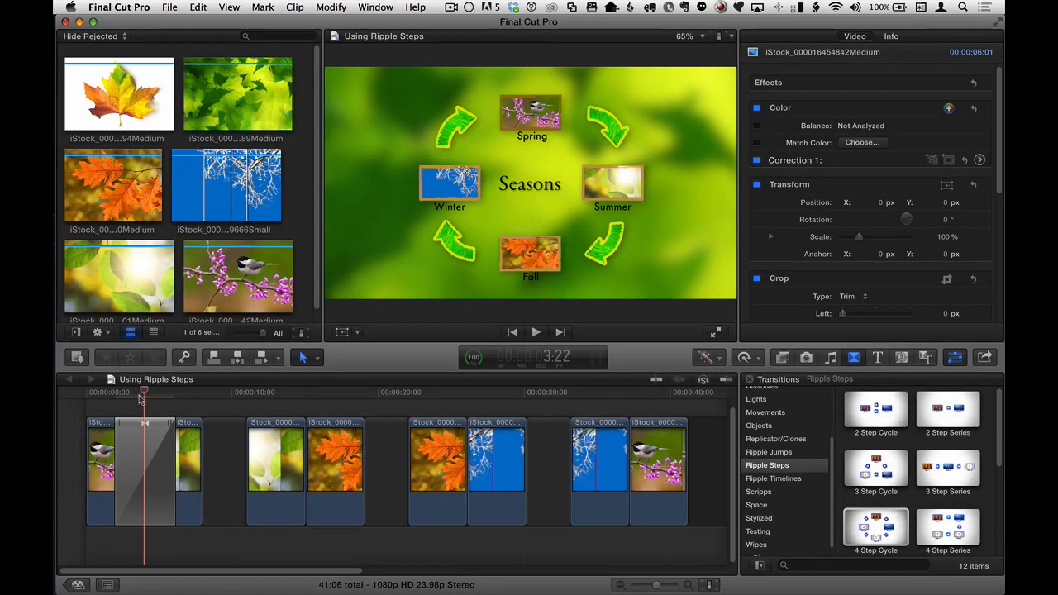
Apply the customized 4 Step Cycle transition between the sunlit leaves and orange leaves clips, and place the playhead at its middle
left_click(142, 455)
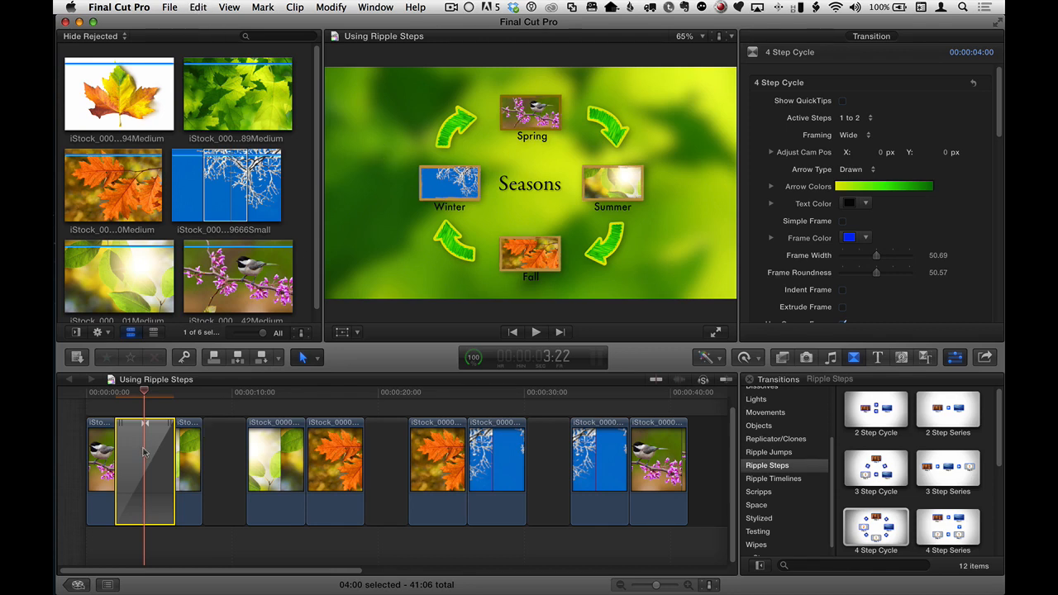
left_click(300, 448)
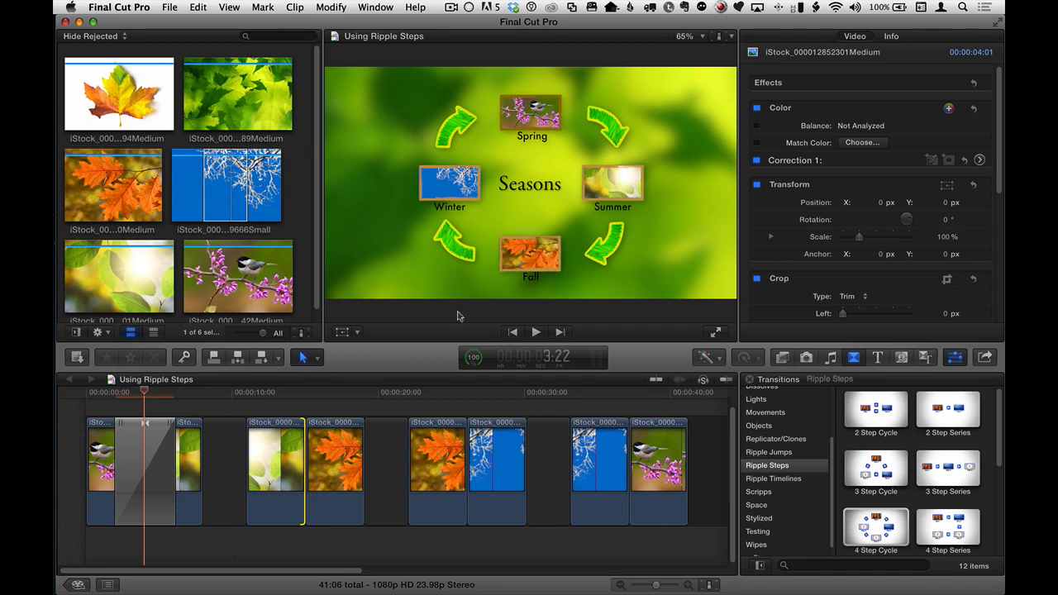
key("super+t")
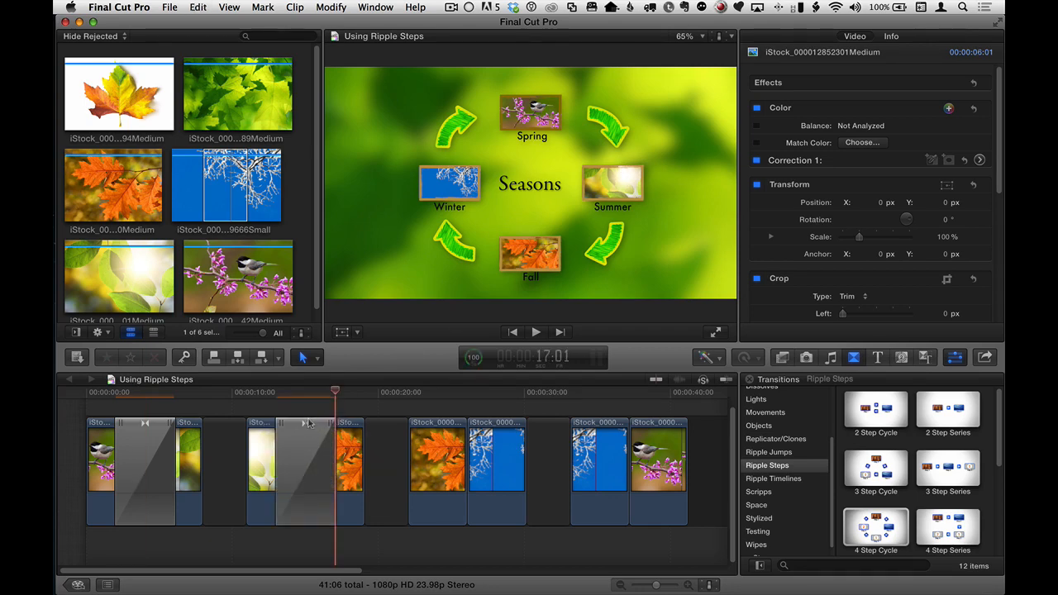
left_click_drag(267, 398, 307, 393)
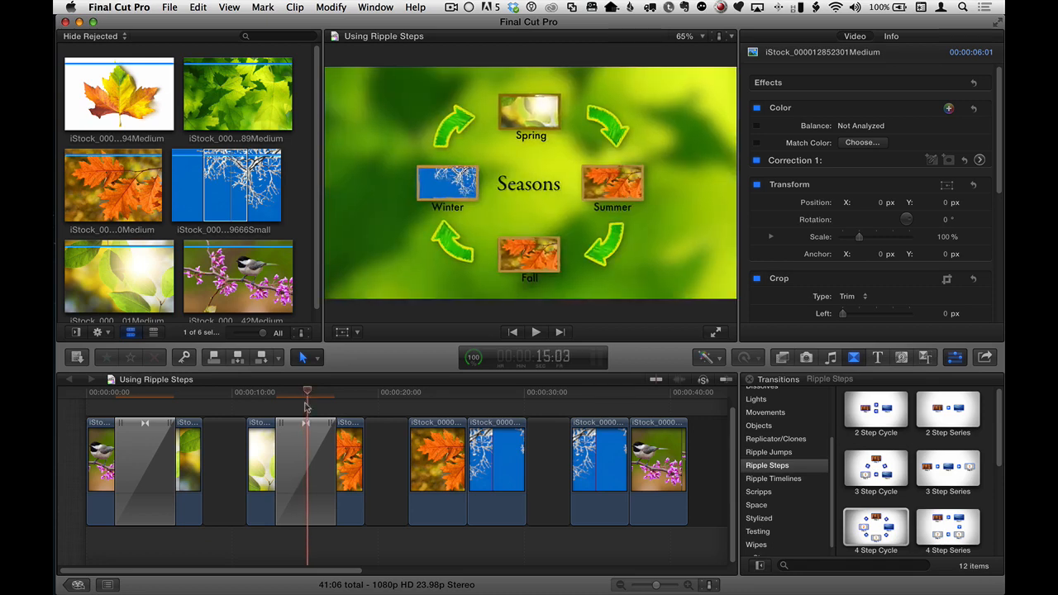
Set the second transition's active steps to 2 to 3
left_click(306, 455)
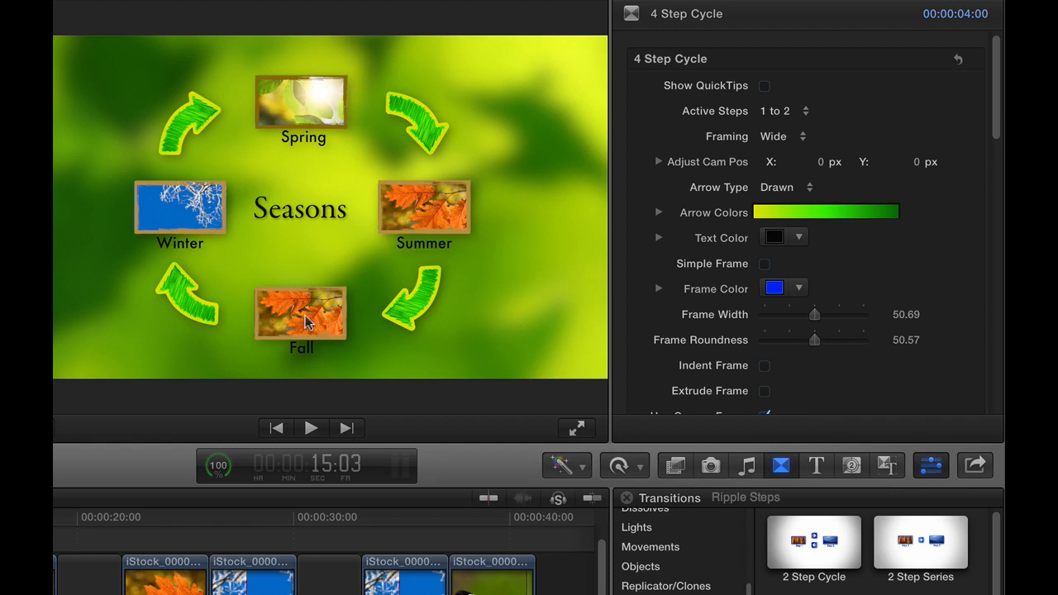
left_click(805, 114)
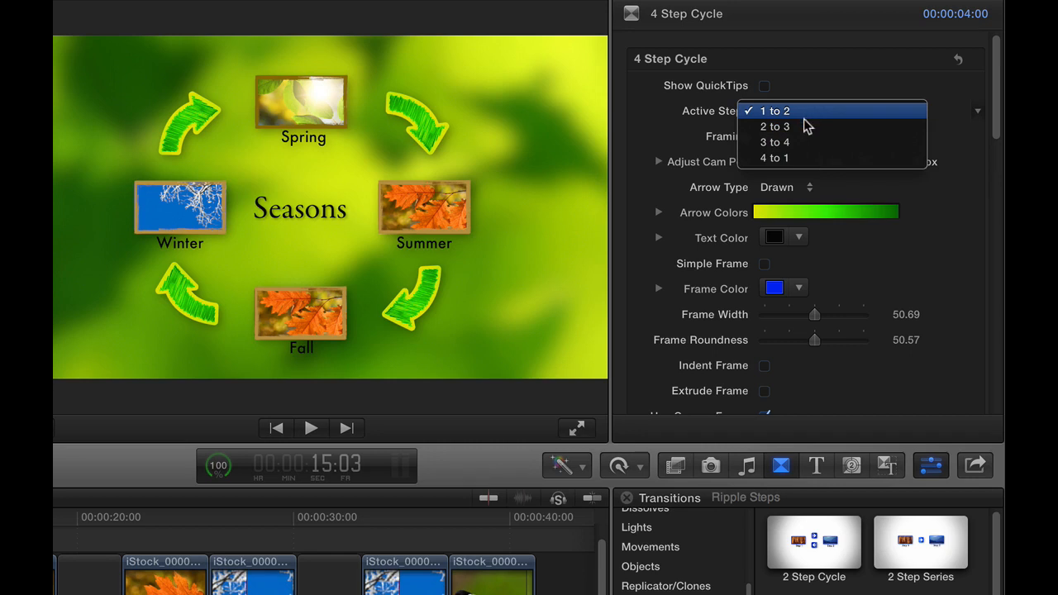
left_click(804, 130)
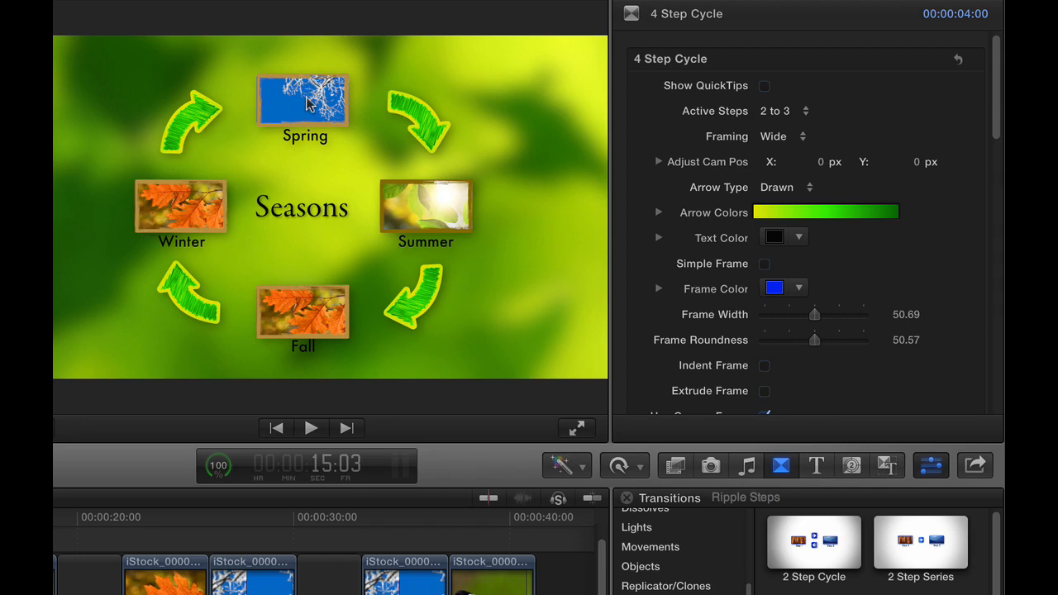
Clear the source clips from the second transition's Drop 1 and Drop 2 image wells
left_click_drag(998, 90, 989, 319)
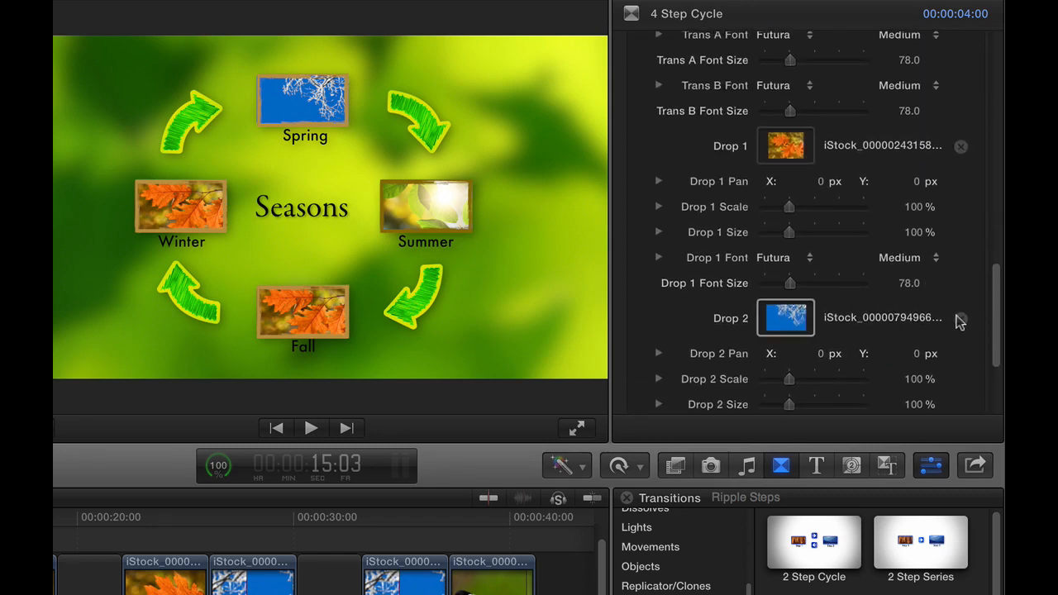
left_click(960, 319)
left_click(961, 147)
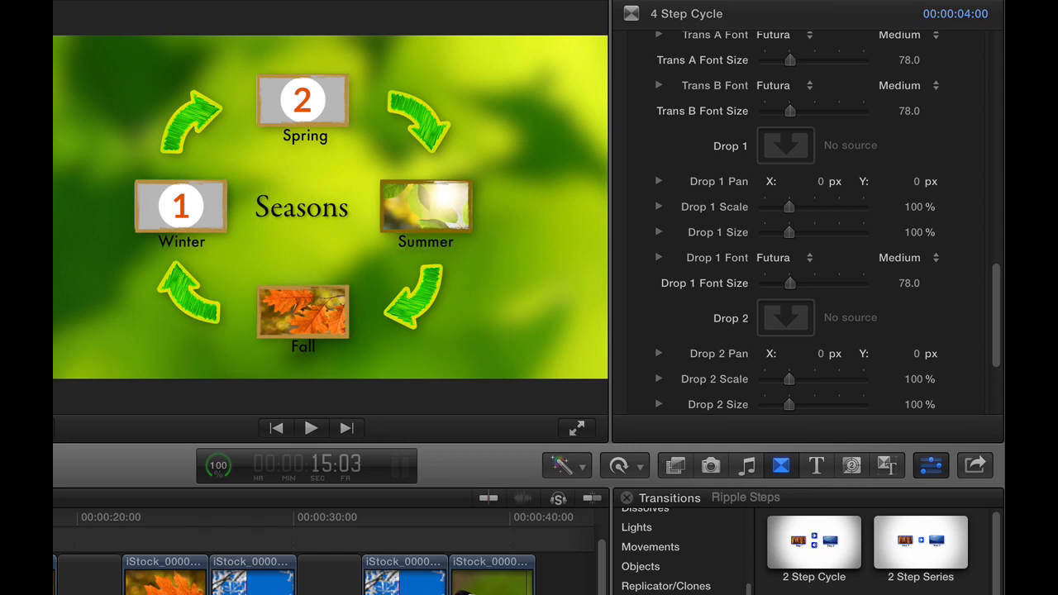
key("space")
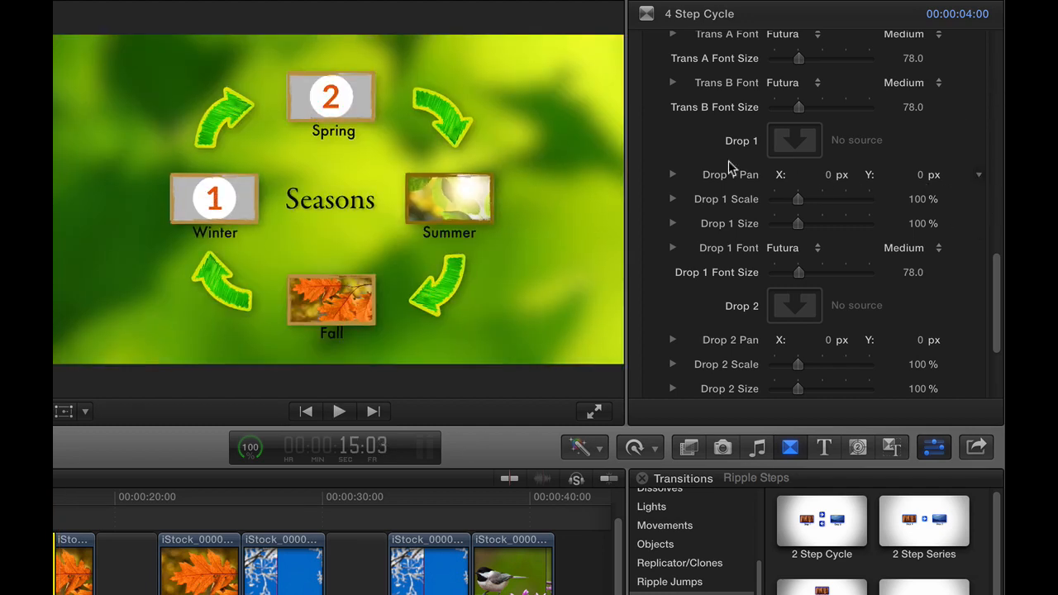
Fill Drop 1 with the snowy branches clip and Drop 2 with the bird clip, and play back the transition
left_click(799, 142)
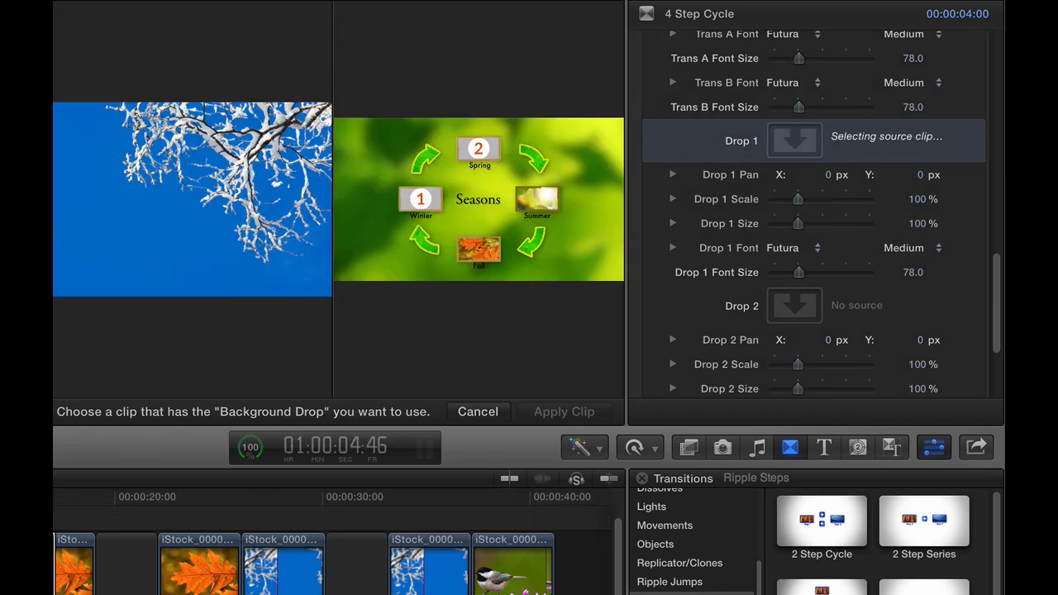
left_click(57, 212)
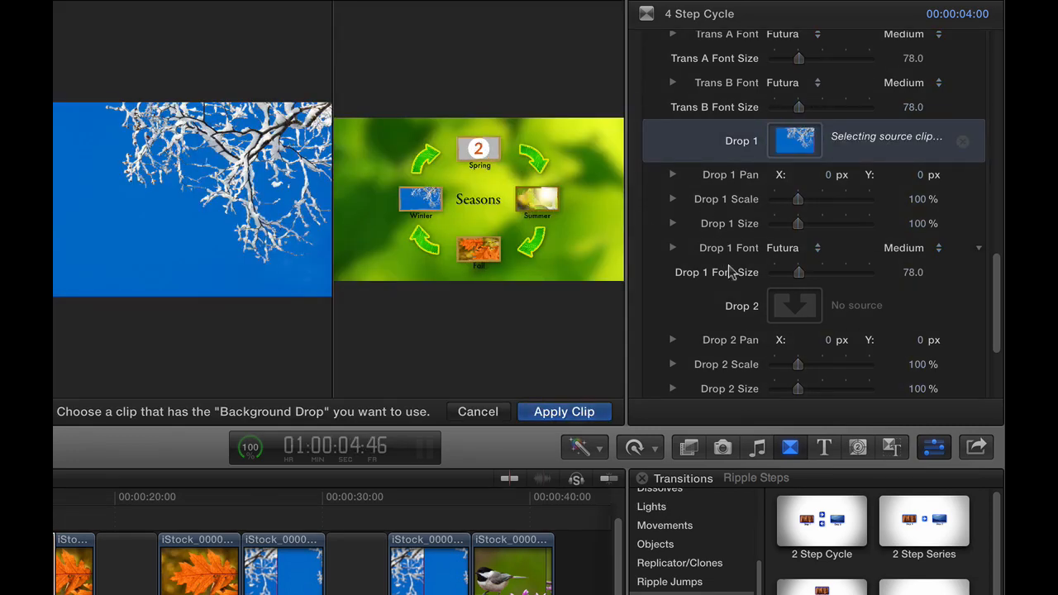
left_click(793, 307)
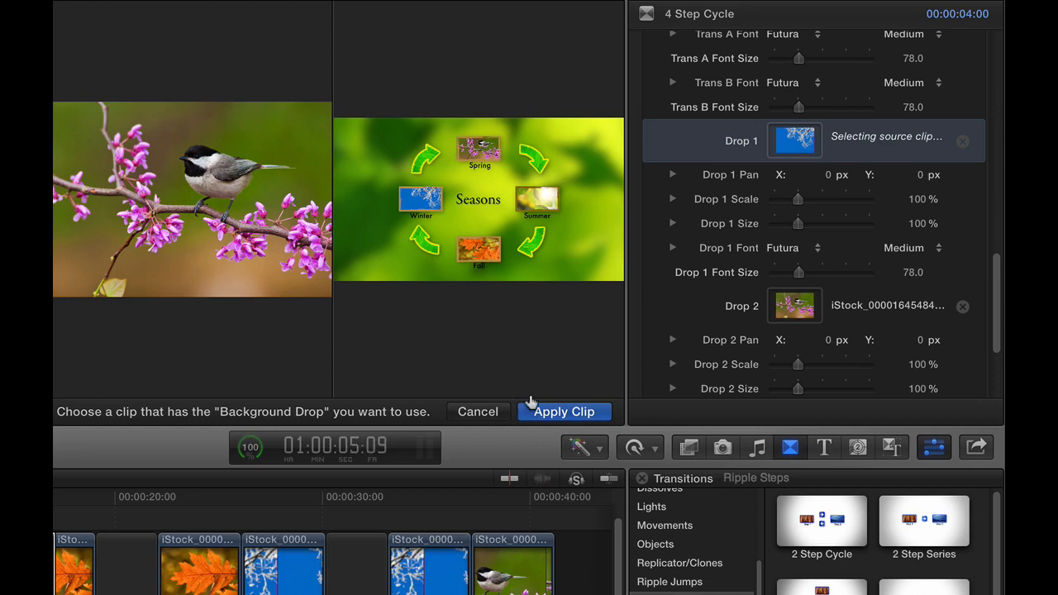
left_click(552, 411)
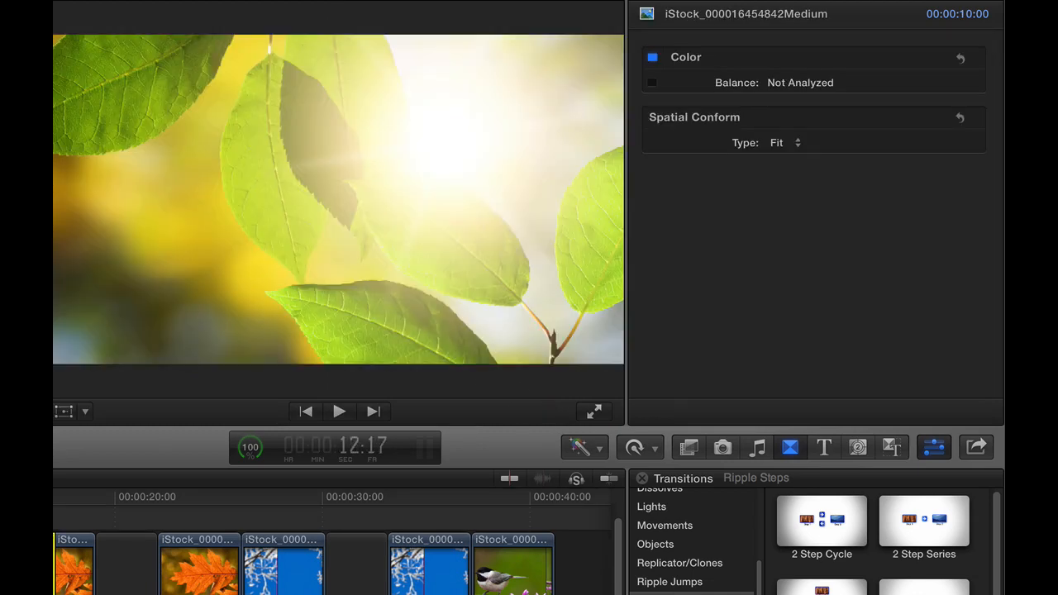
key("space")
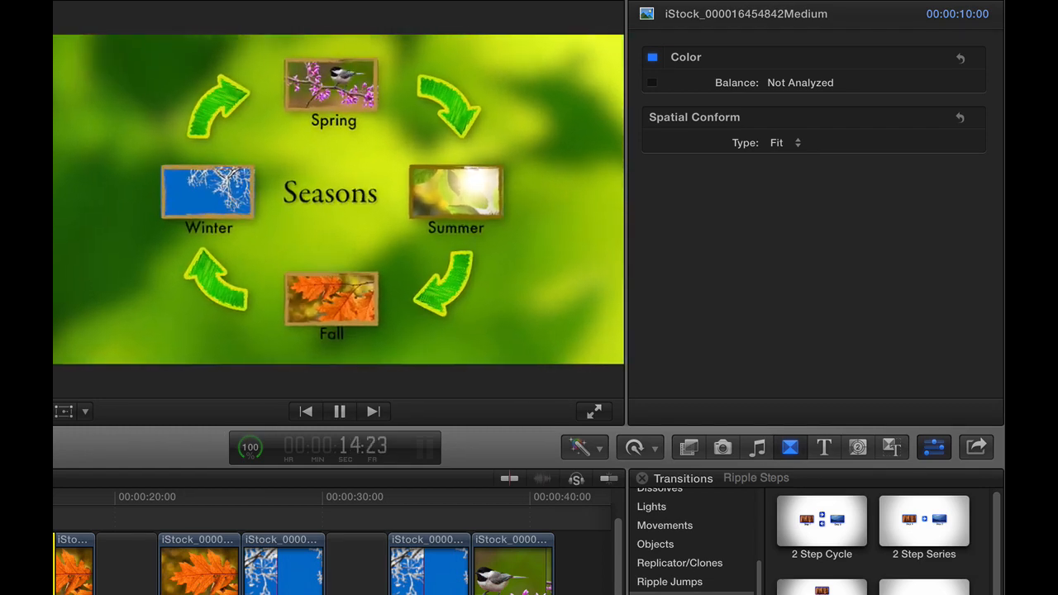
key("space")
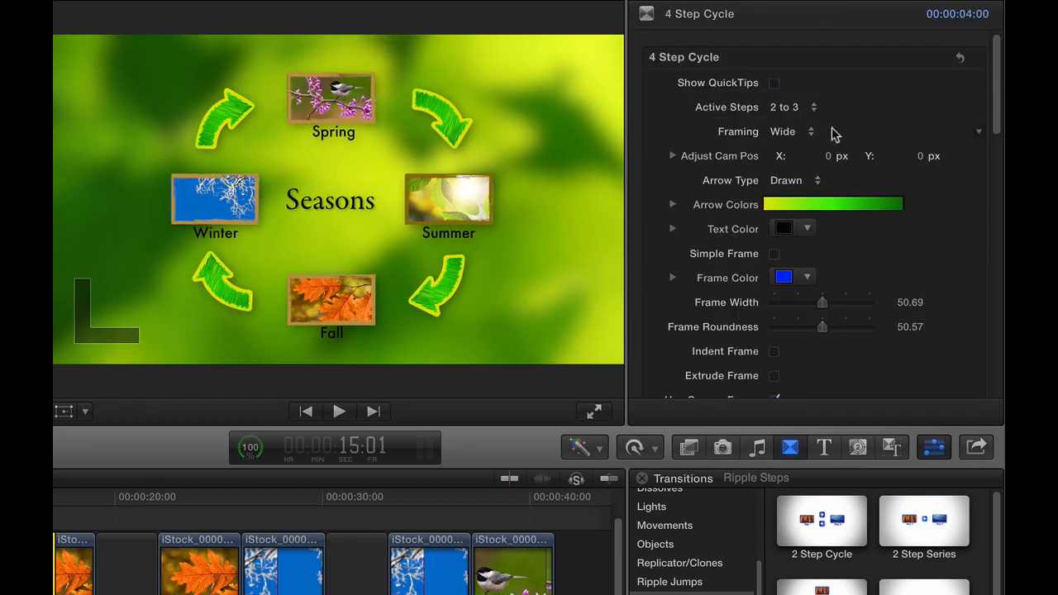
Set the second transition's framing to Medium and preview the transition around its middle
left_click(805, 134)
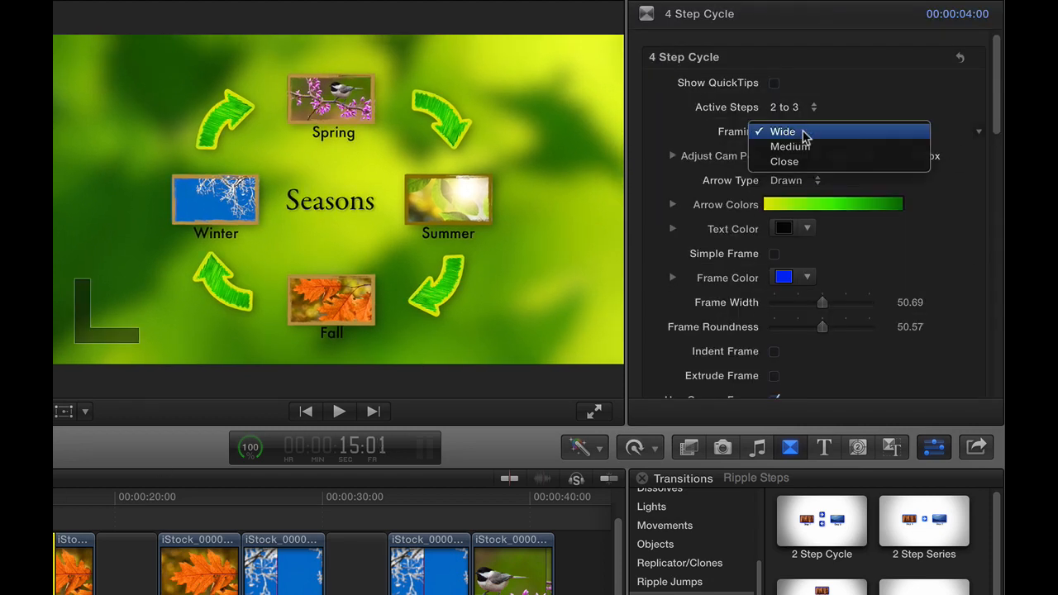
left_click(806, 148)
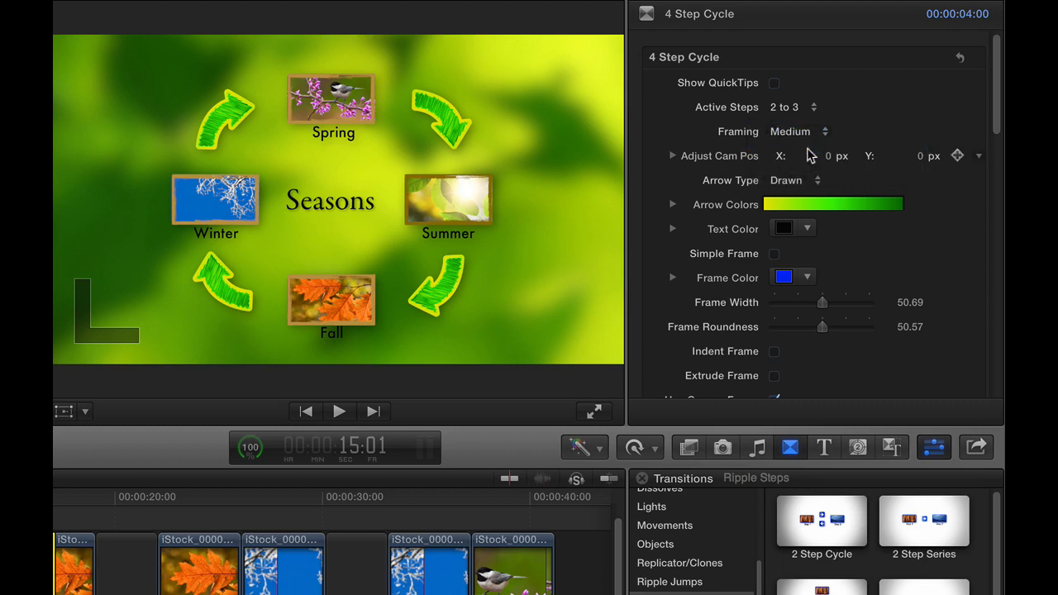
key("/")
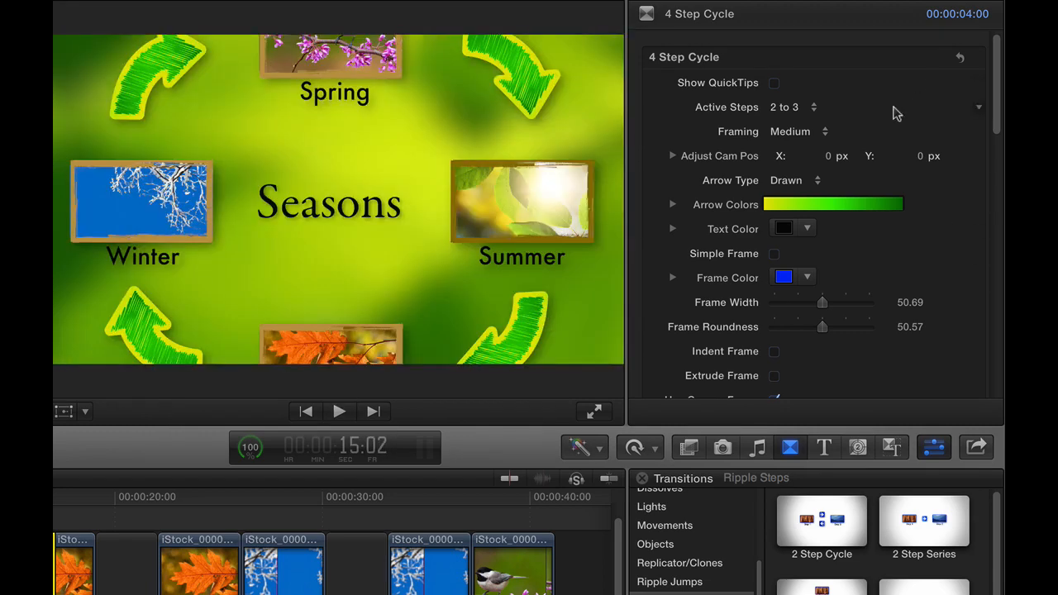
Try Close framing on the second transition and play it back from before its middle
left_click(803, 134)
key("Return")
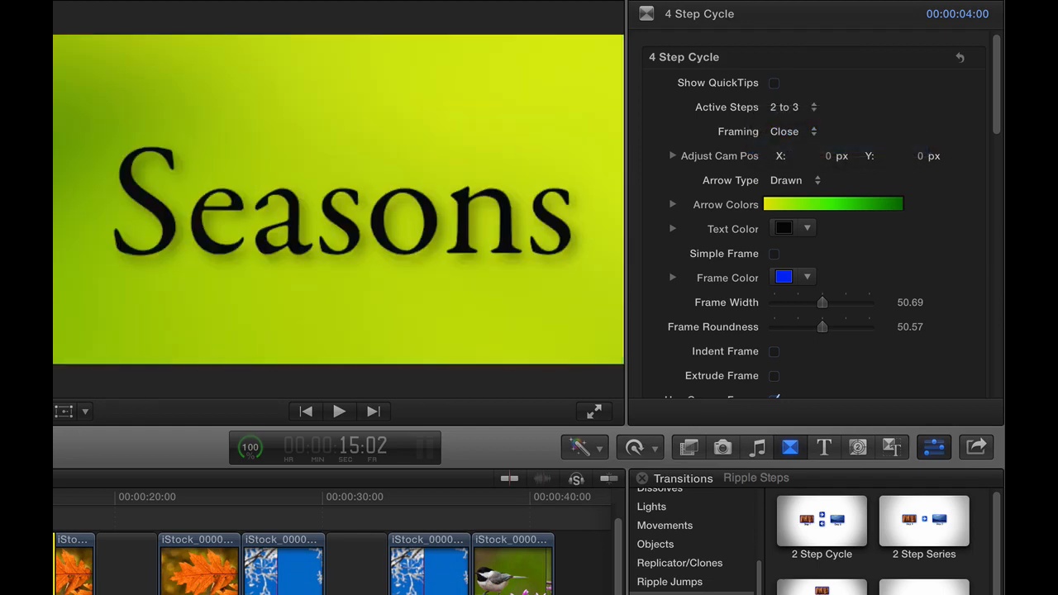
key("slash")
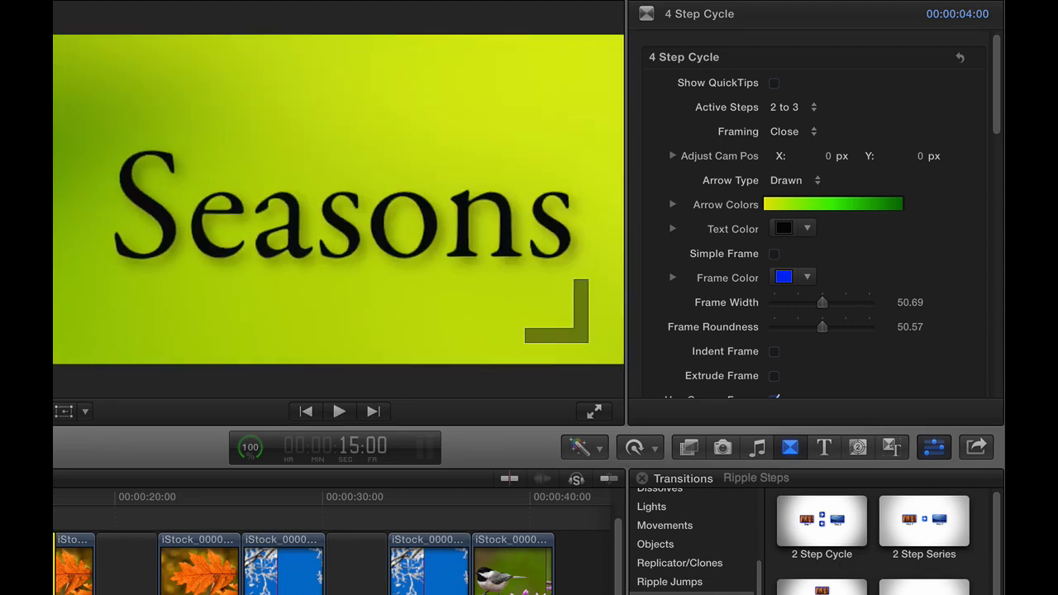
key("space")
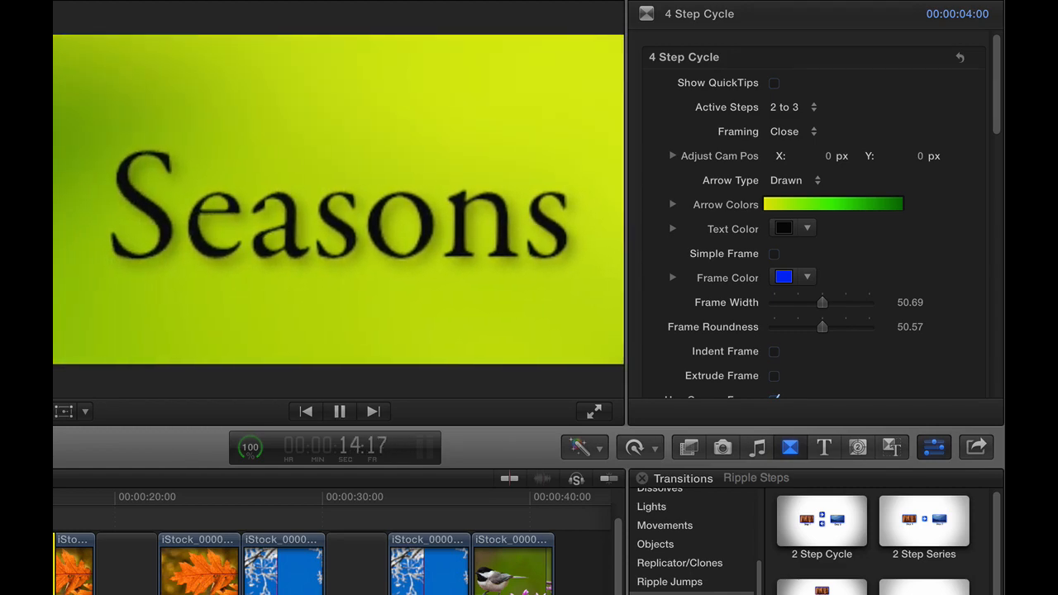
key("space")
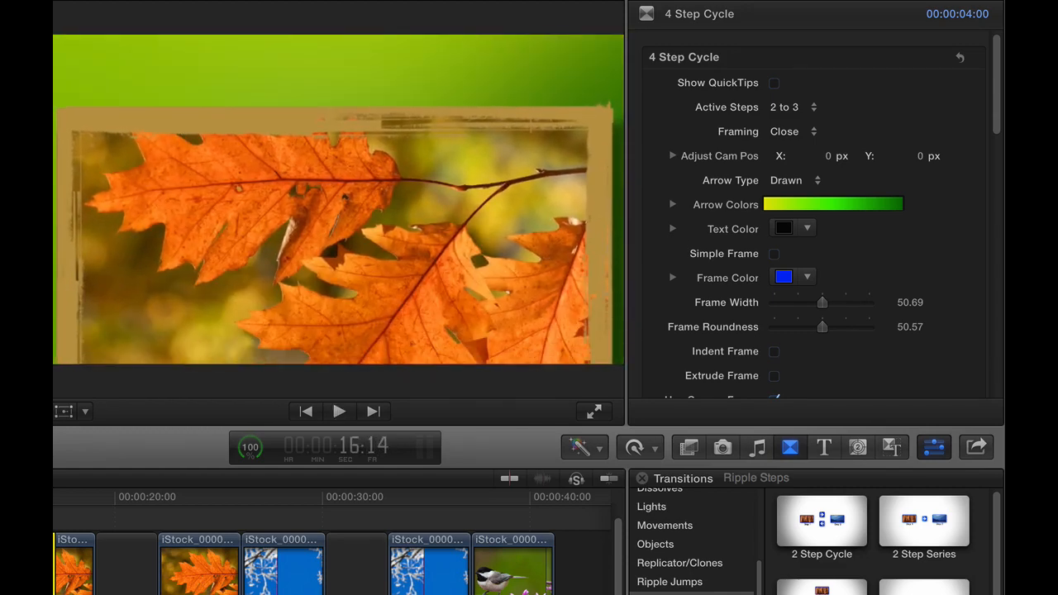
key("Up")
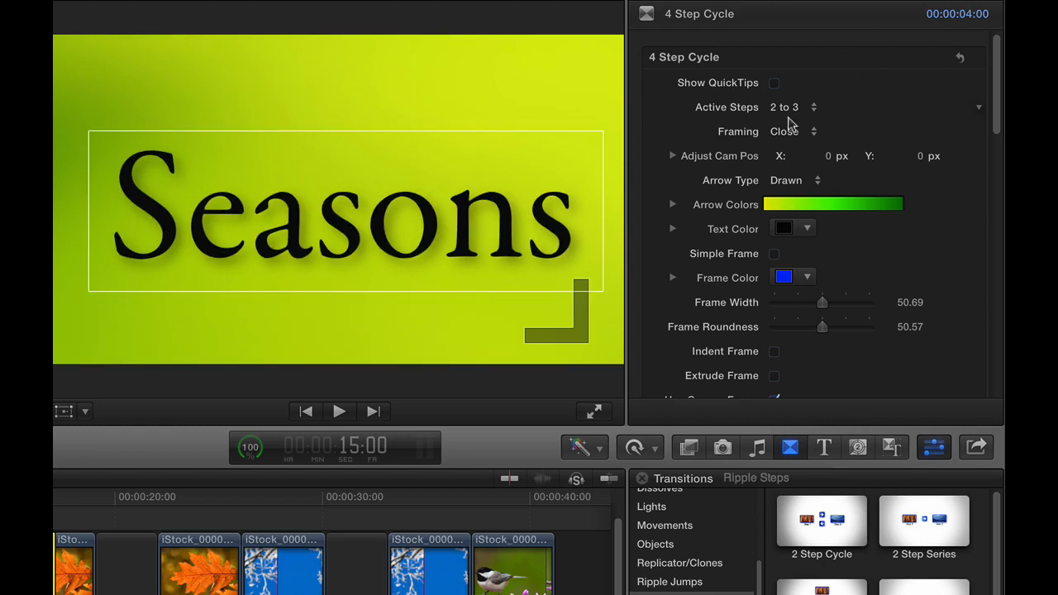
Set the framing to Medium, offset the camera position to X 24.08, Y -28.94, Z -19.19 px, and play back the transition
left_click(791, 131)
left_click(792, 118)
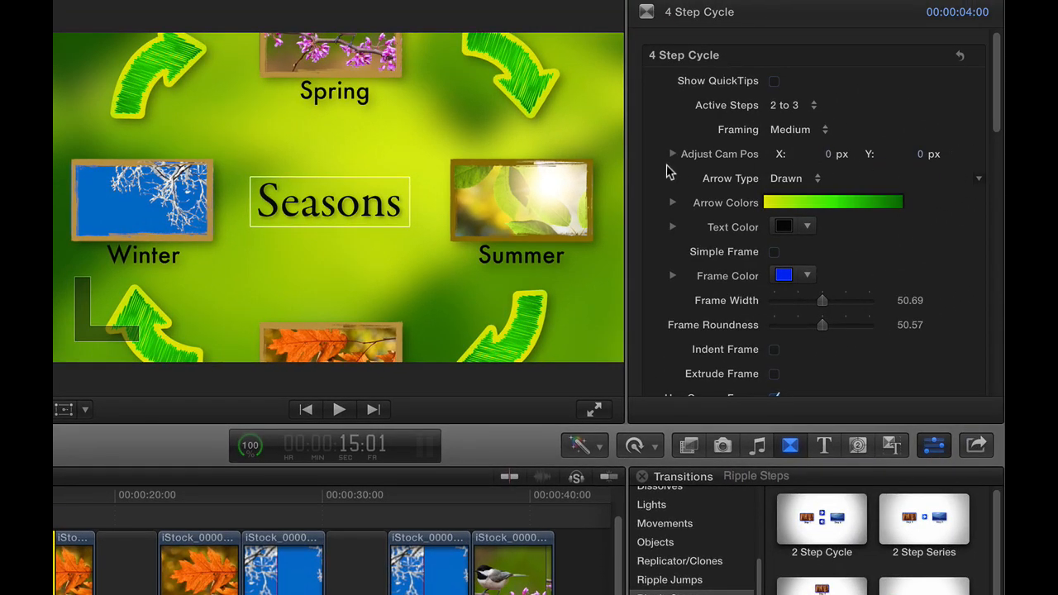
left_click(672, 156)
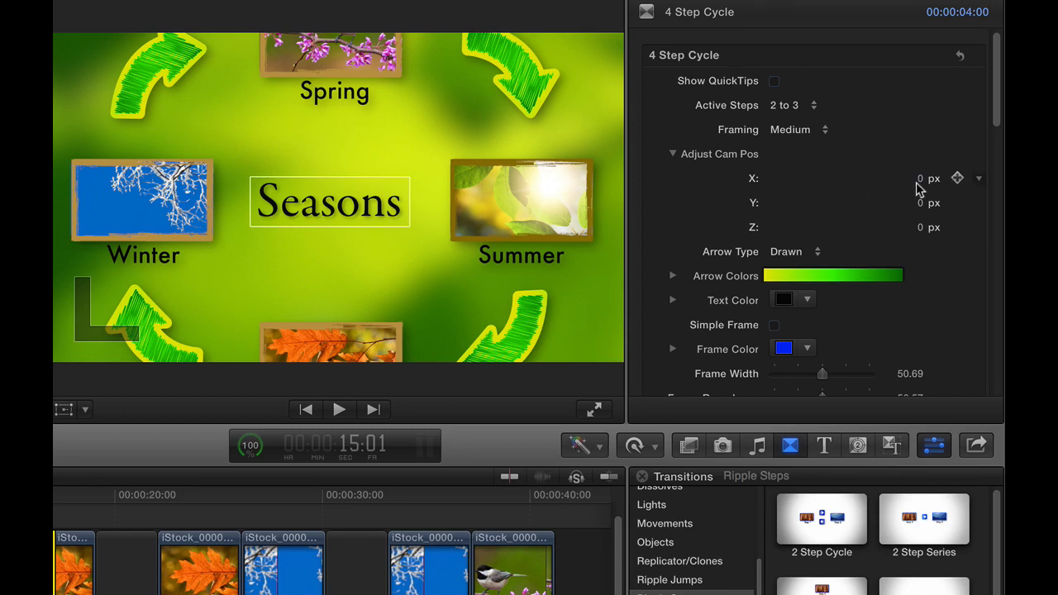
mouse_move(912, 177)
left_mouse_down()
mouse_move(907, 238)
mouse_move(911, 172)
left_mouse_up()
scroll(923, 229, "down", 1)
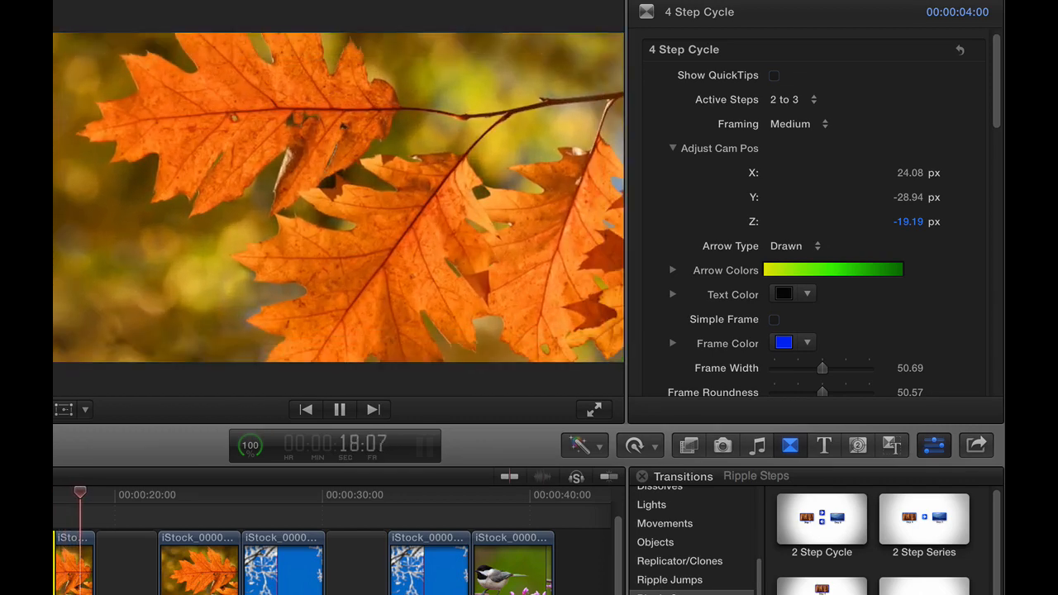
left_click(302, 395)
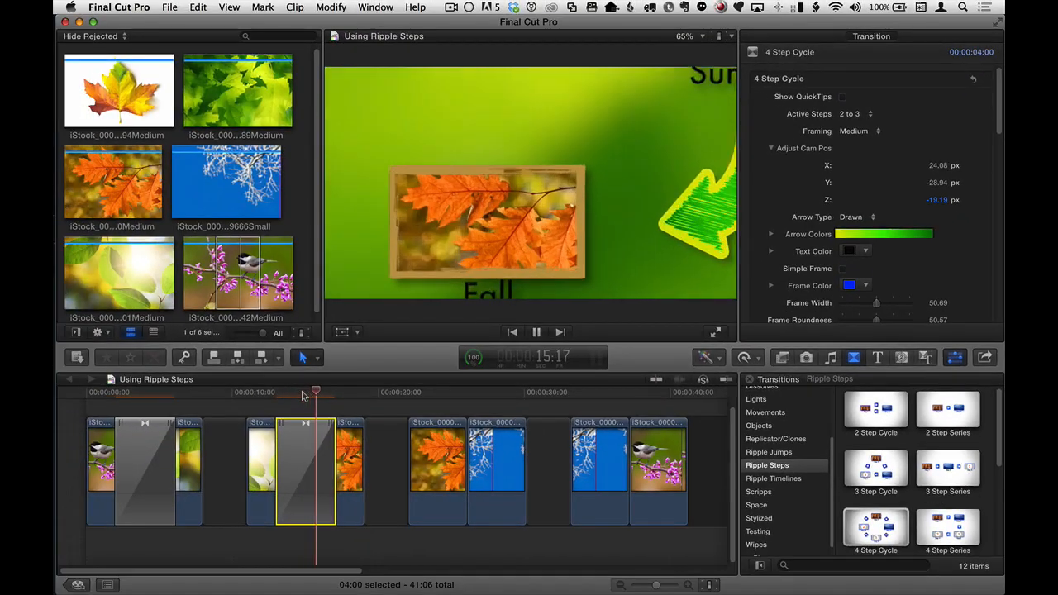
key("space")
left_click(303, 391)
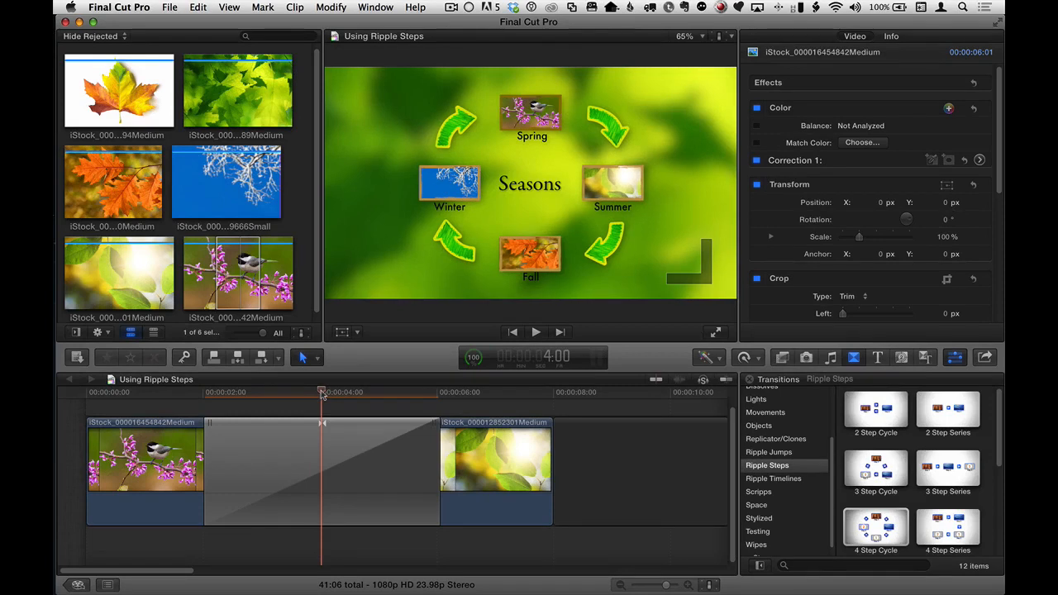
Play back the first transition between the bird and sunlit leaves clips, and park the playhead at its middle
left_click_drag(321, 393, 323, 394)
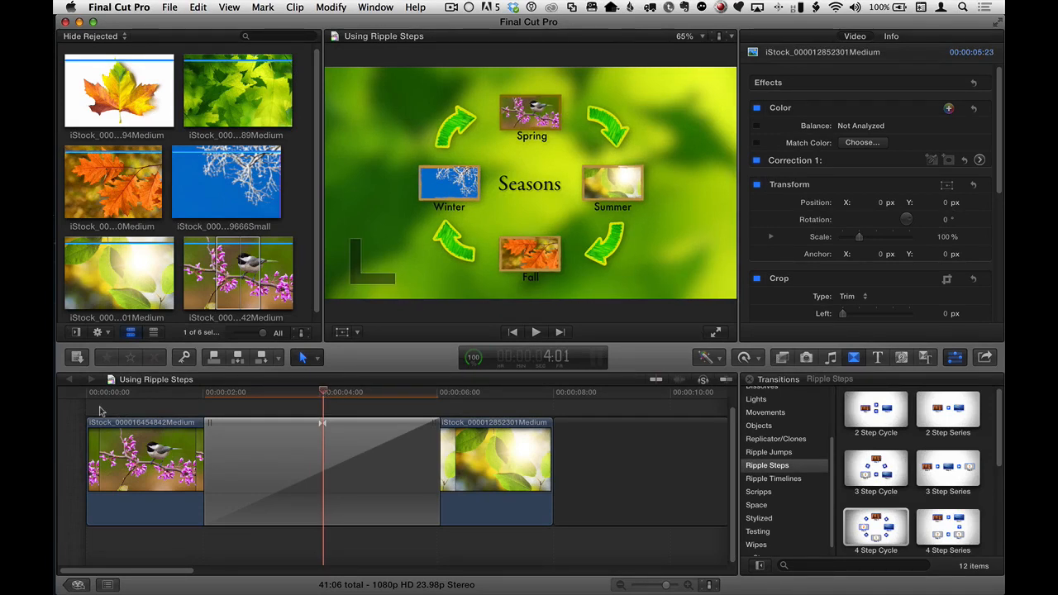
left_click(138, 396)
key("space")
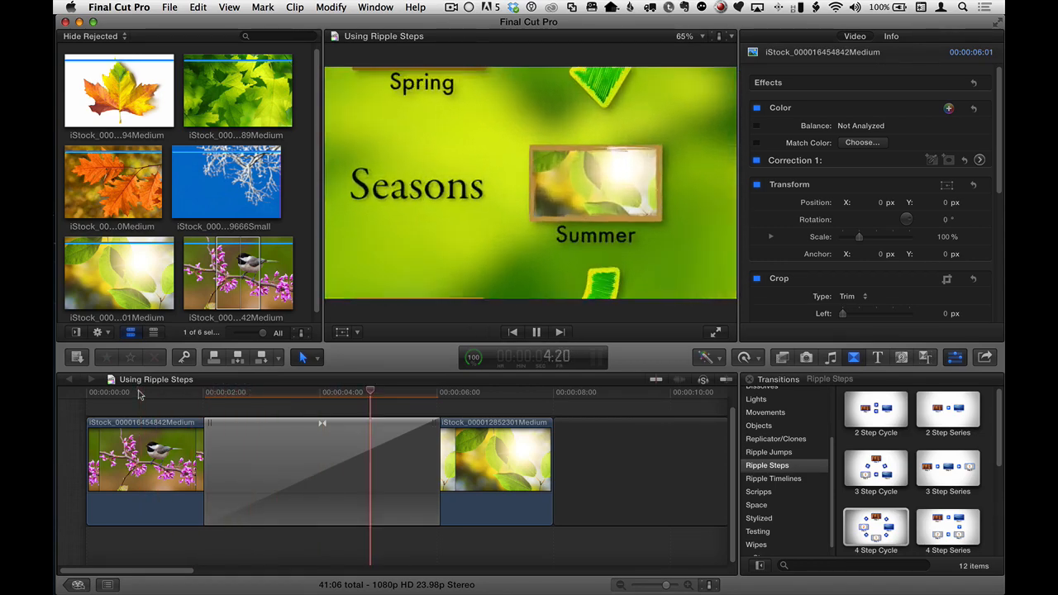
key("space")
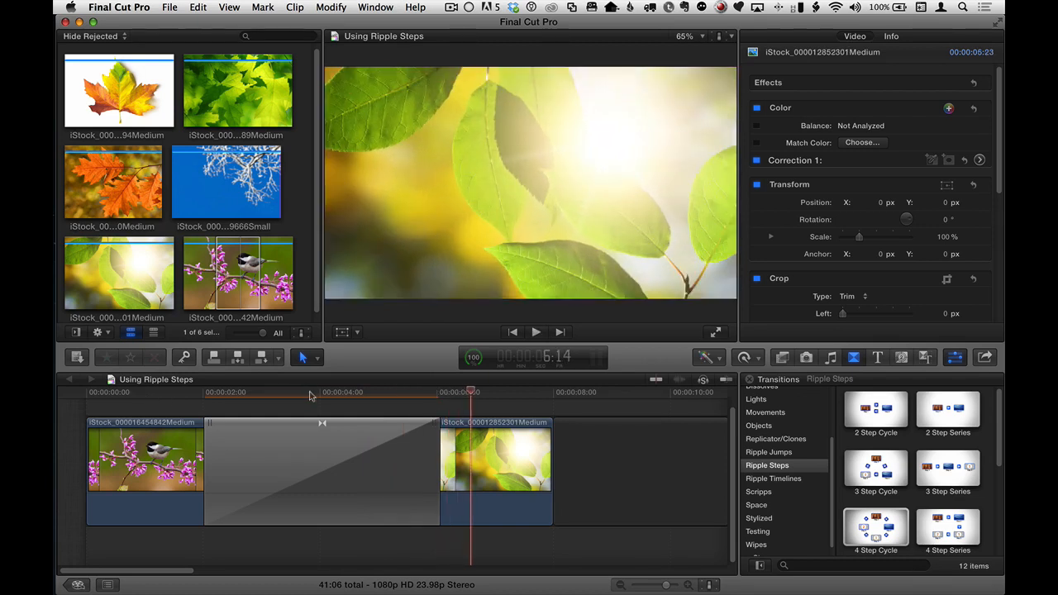
left_click(321, 393)
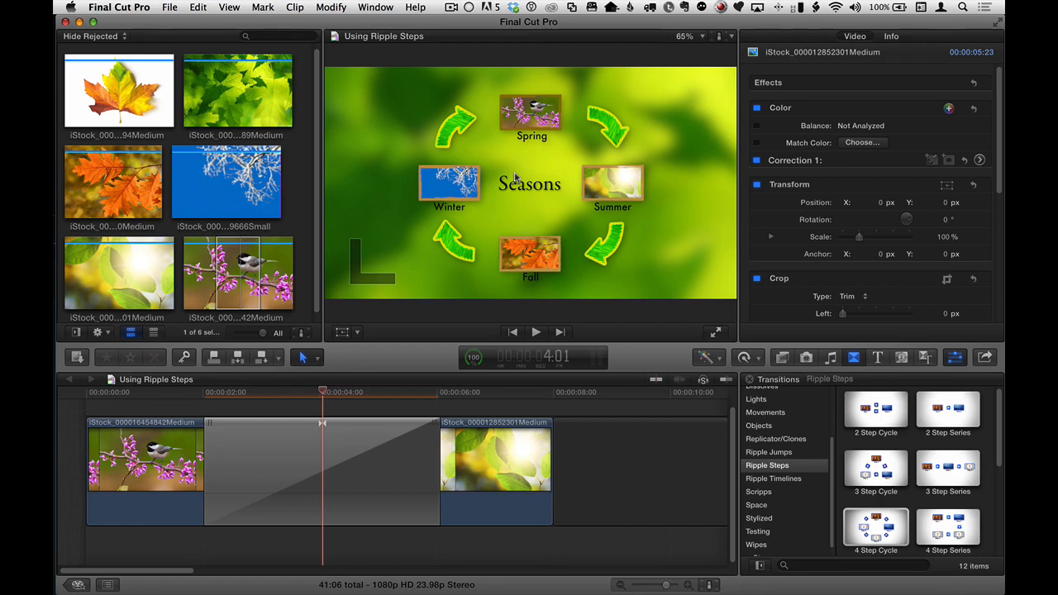
Combine the bird clip, first transition and sunlit leaves clip into a compound clip named "Seasons First Step" in the Ripple Steps event
left_click_drag(152, 407, 495, 459)
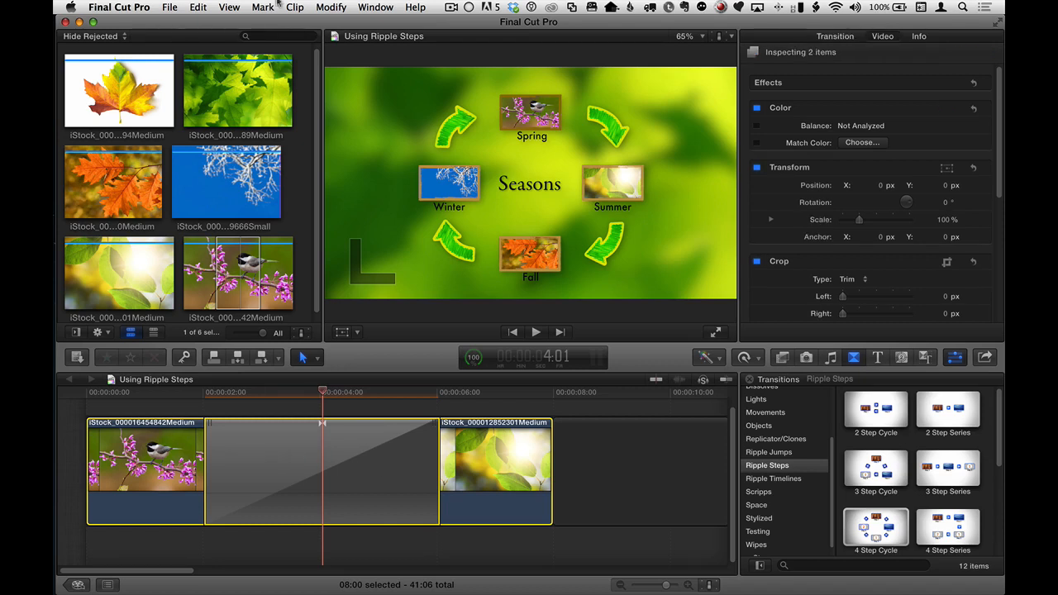
left_click(169, 7)
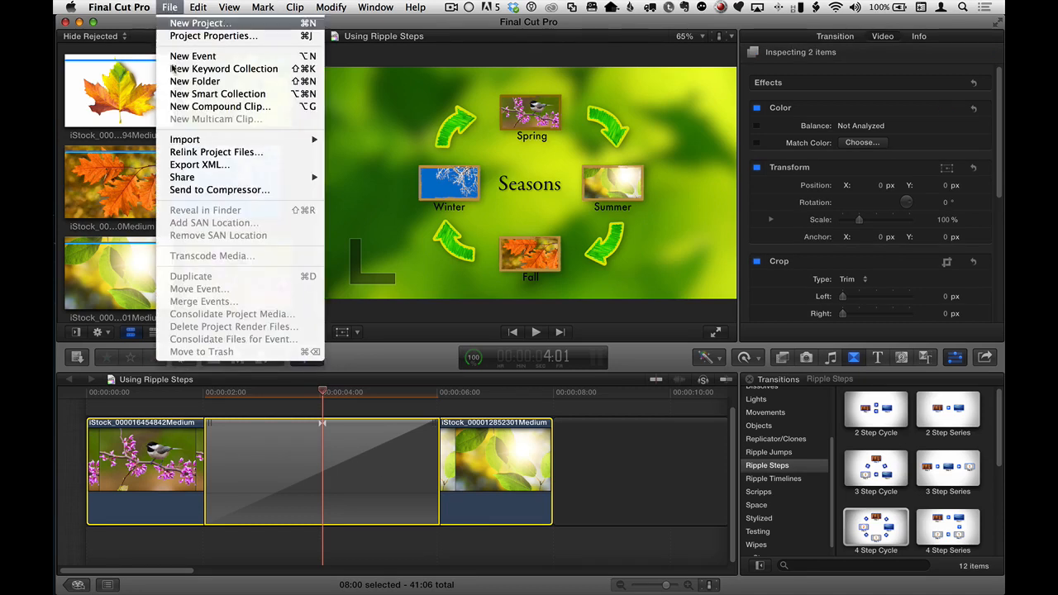
left_click(256, 108)
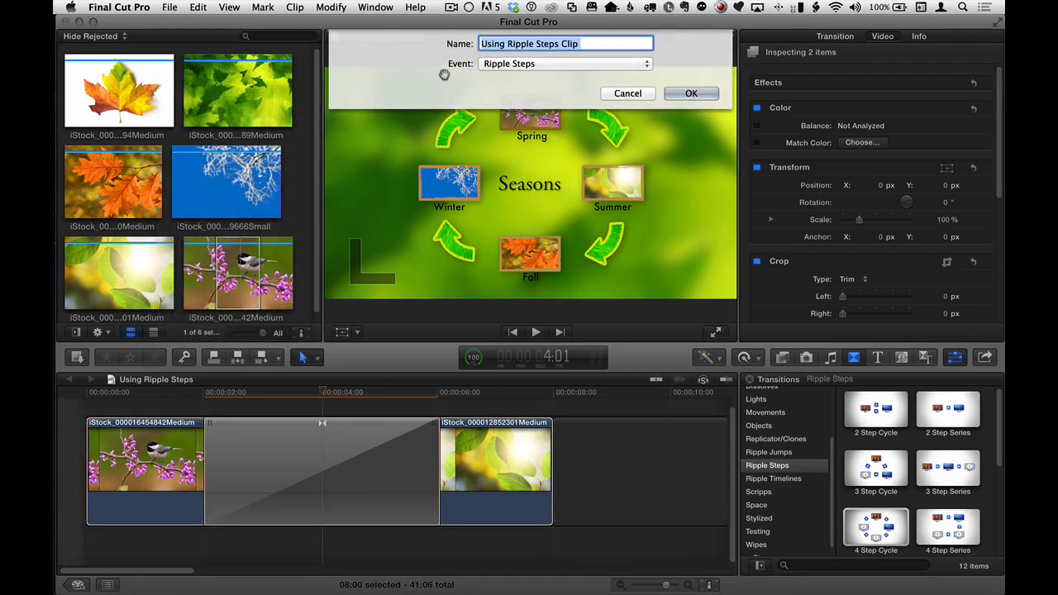
type("Seasons")
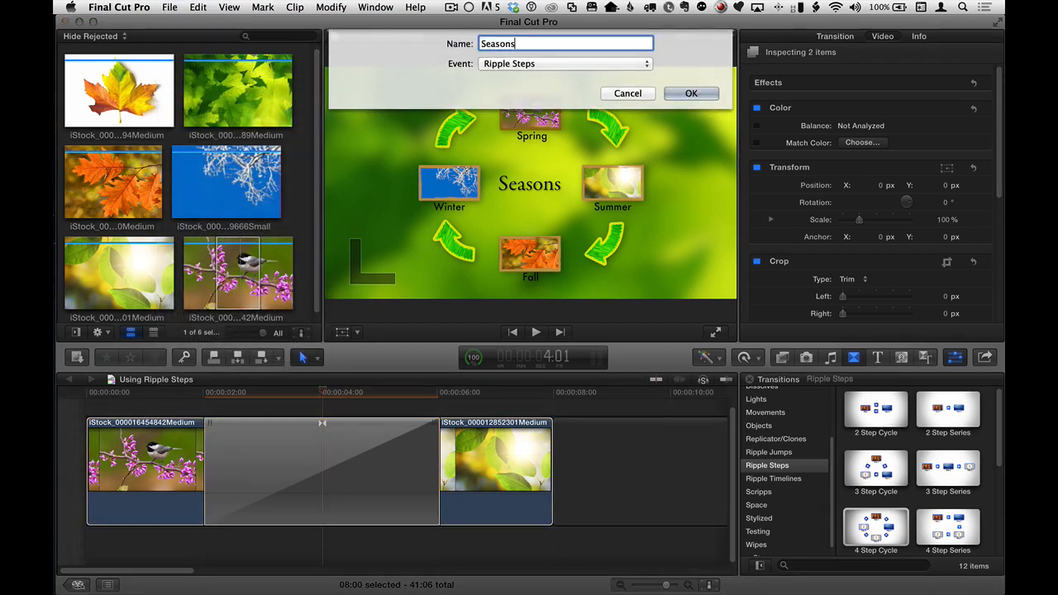
type(" First Step")
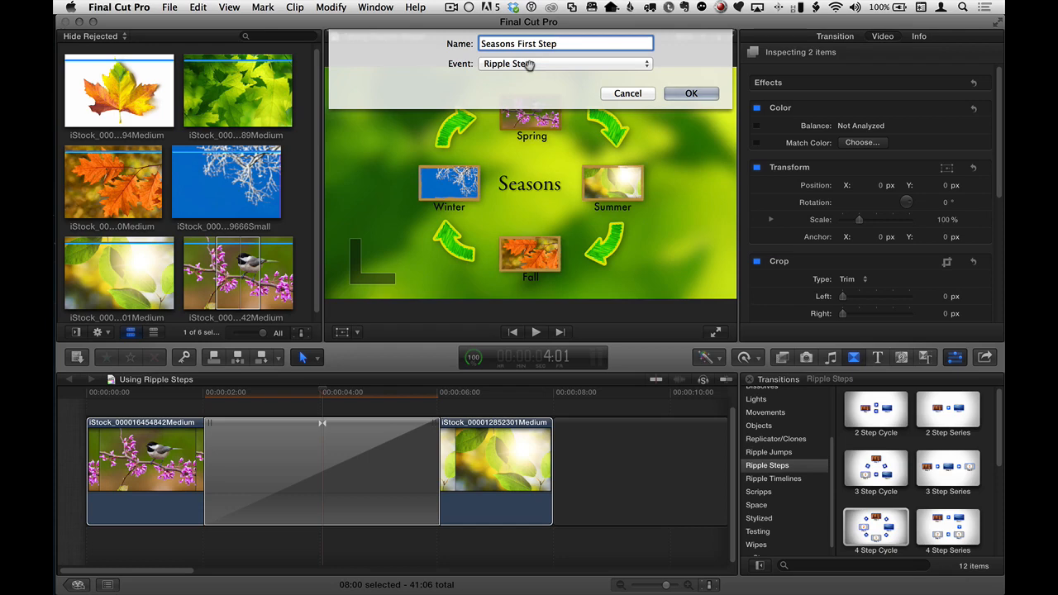
left_click(690, 94)
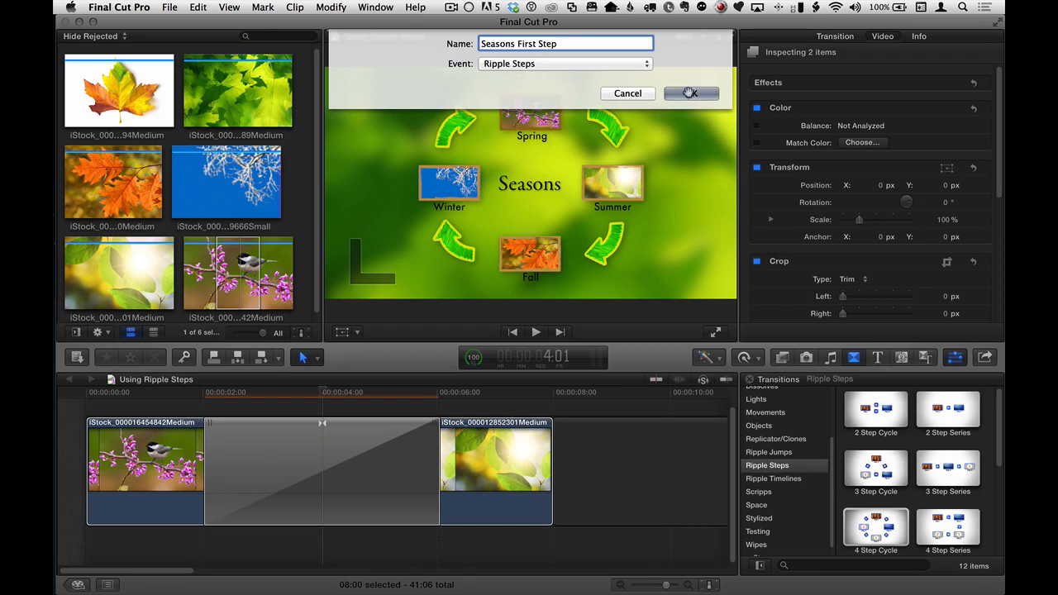
key("super+4")
Insert a freeze frame into the Seasons First Step compound clip at 3:22, where the full cycle is shown
left_click(281, 393)
left_click_drag(271, 395, 314, 393)
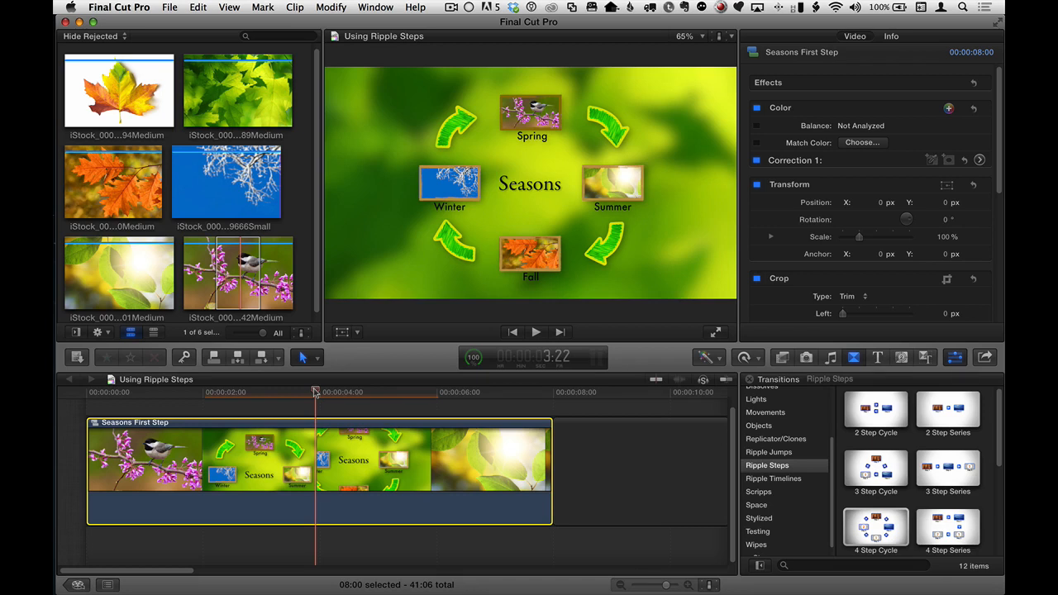
key("alt+f")
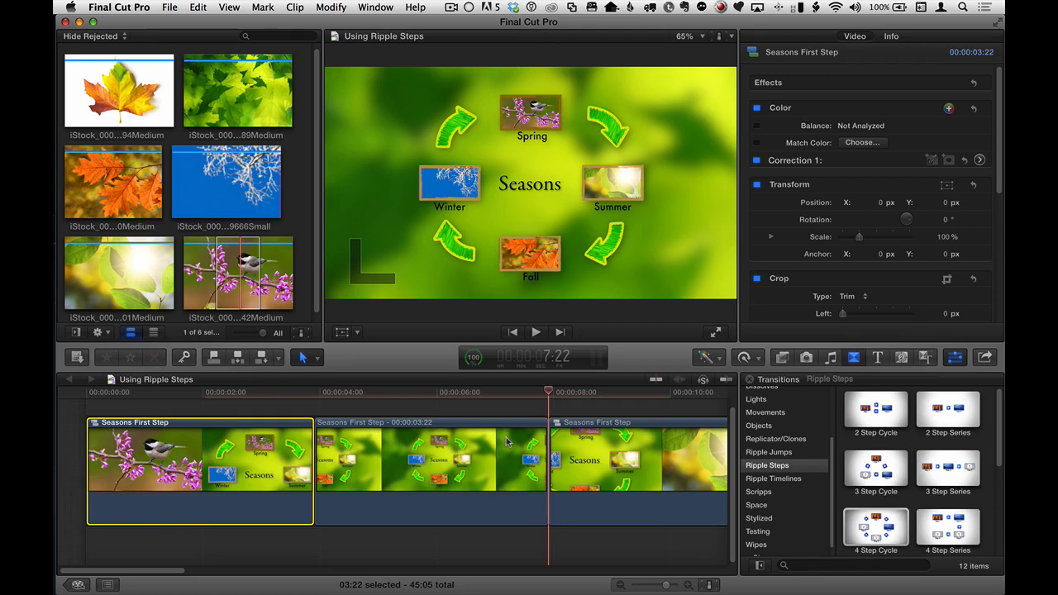
key("super+minus")
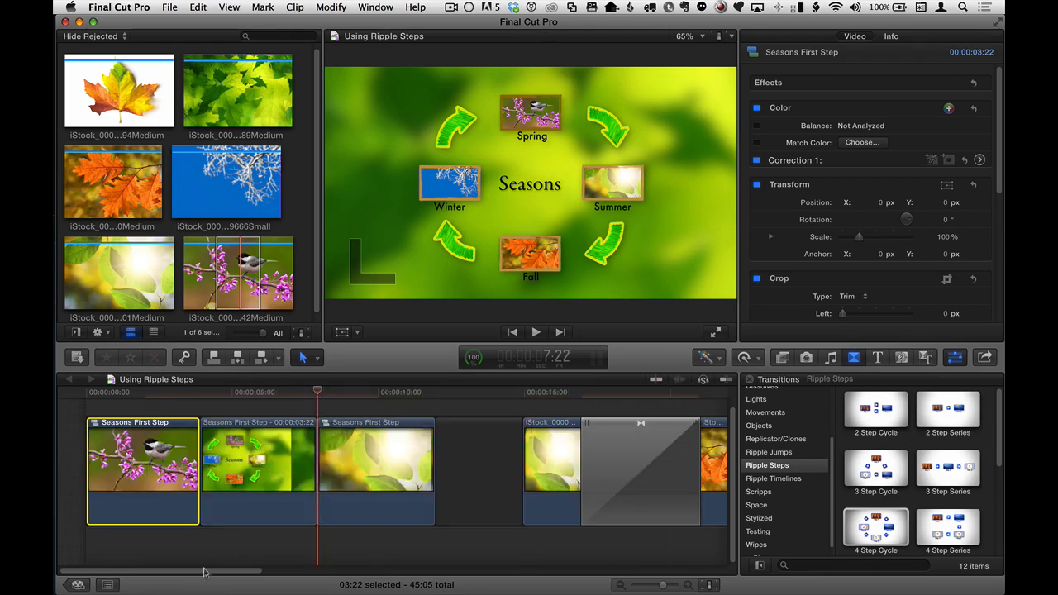
Play back the compound clip from its start through the freeze frame, and park the playhead on the freeze frame
left_click(254, 395)
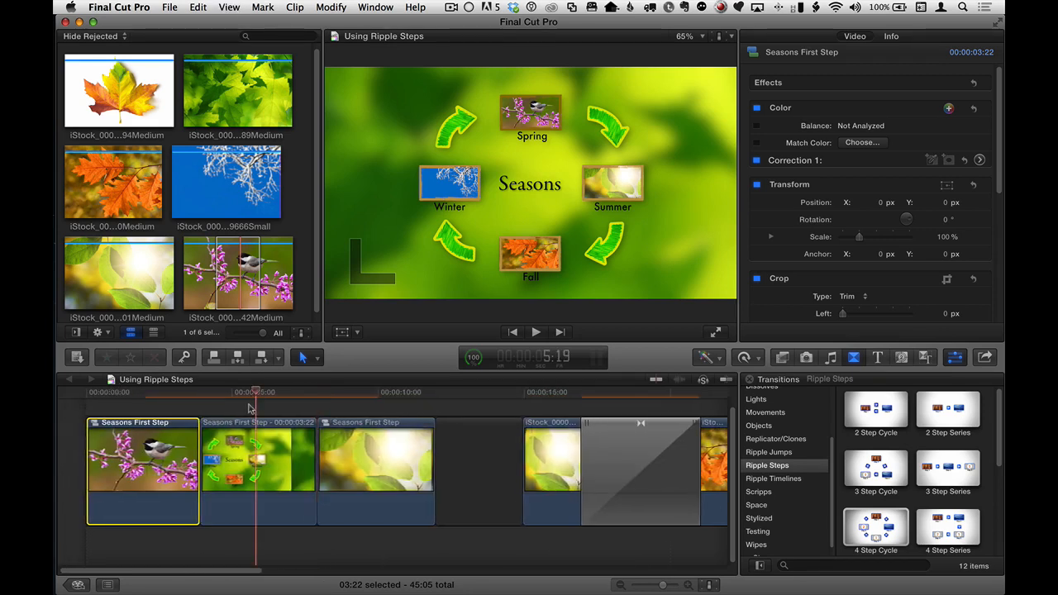
left_click(253, 447)
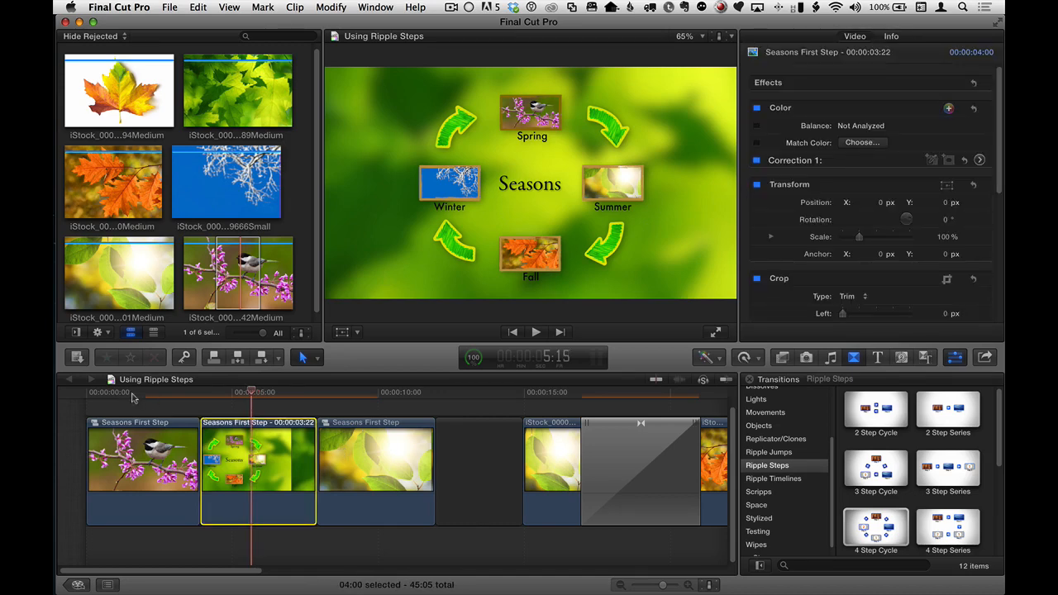
left_click(92, 394)
key("space")
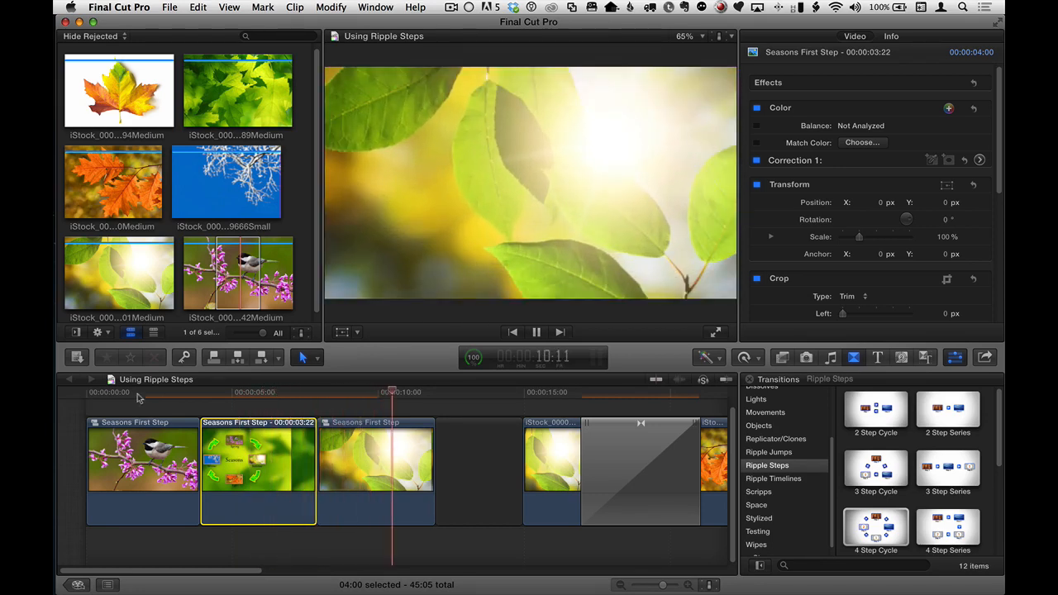
left_click(258, 394)
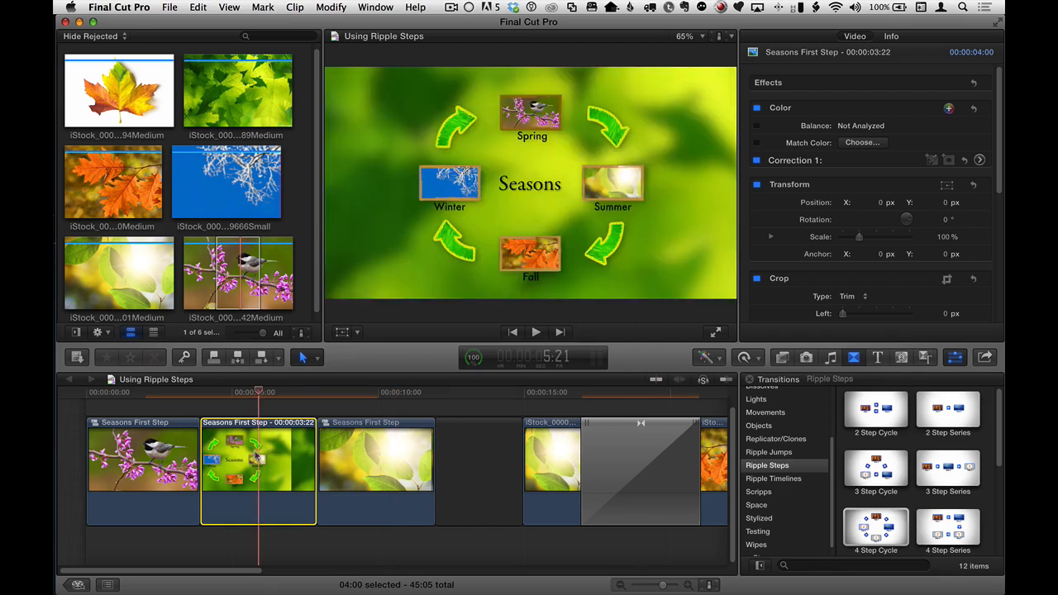
Shorten the freeze frame in the compound clip to a duration of 2:07
key("ctrl+d")
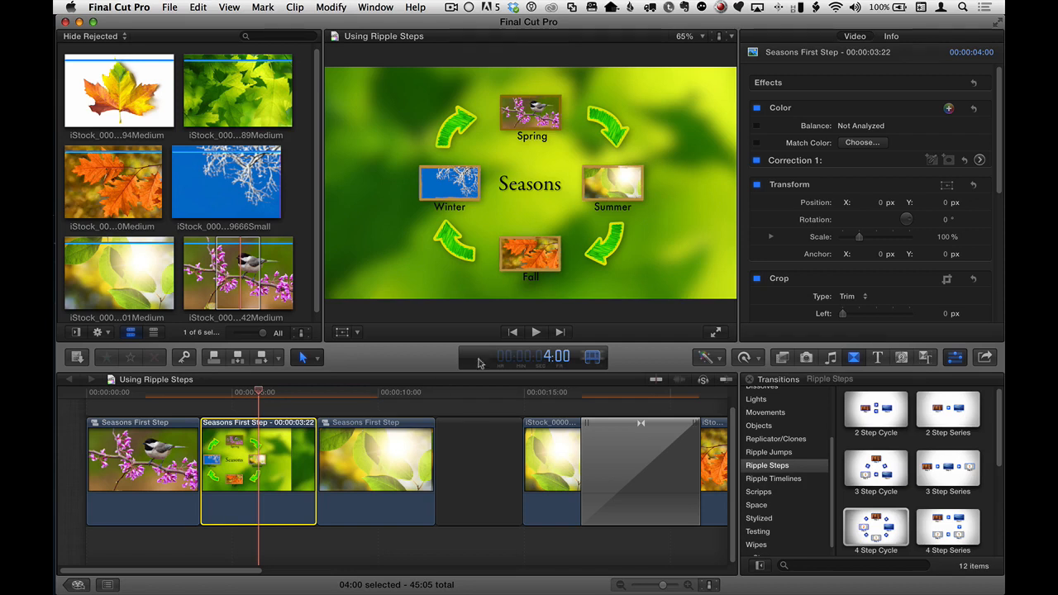
key("Escape")
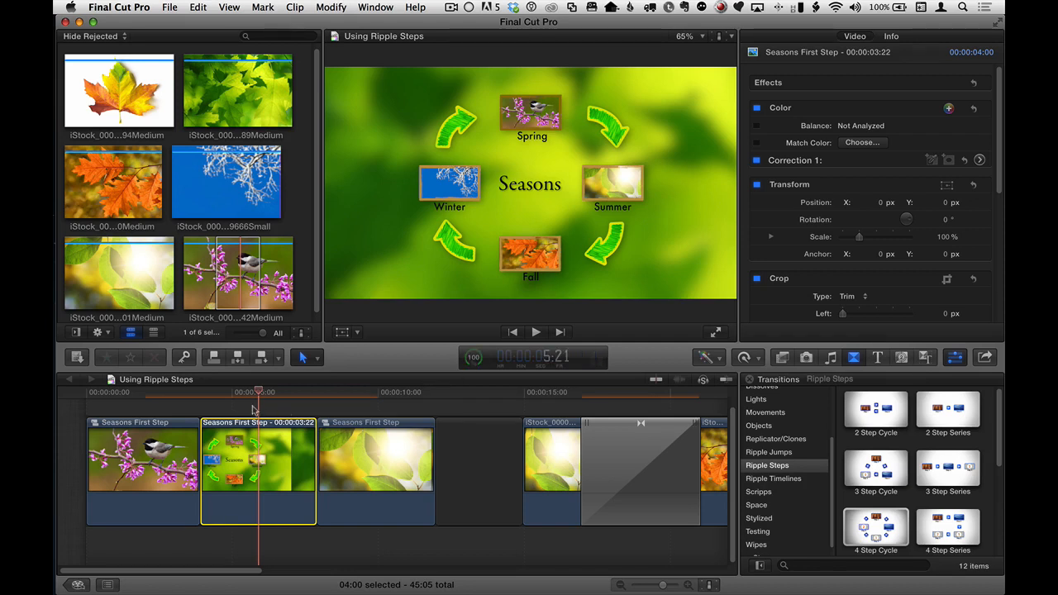
left_click_drag(314, 446, 234, 415)
left_click(234, 393)
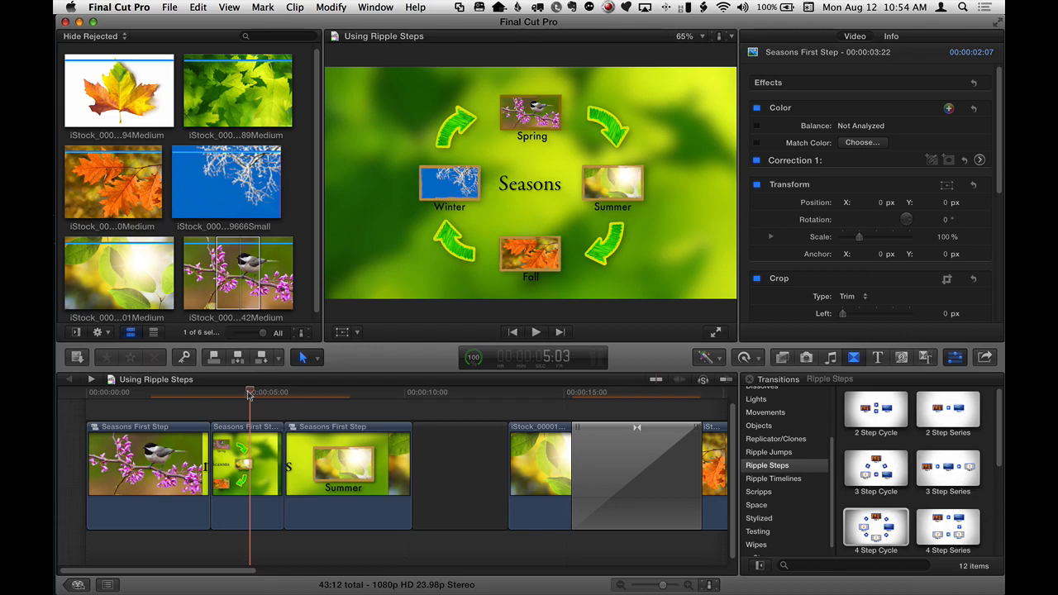
Examine the compound clip's parts before and after the freeze frame, and select the freeze frame with the playhead at 5:04
left_click(160, 393)
left_click(159, 446)
left_click(345, 449)
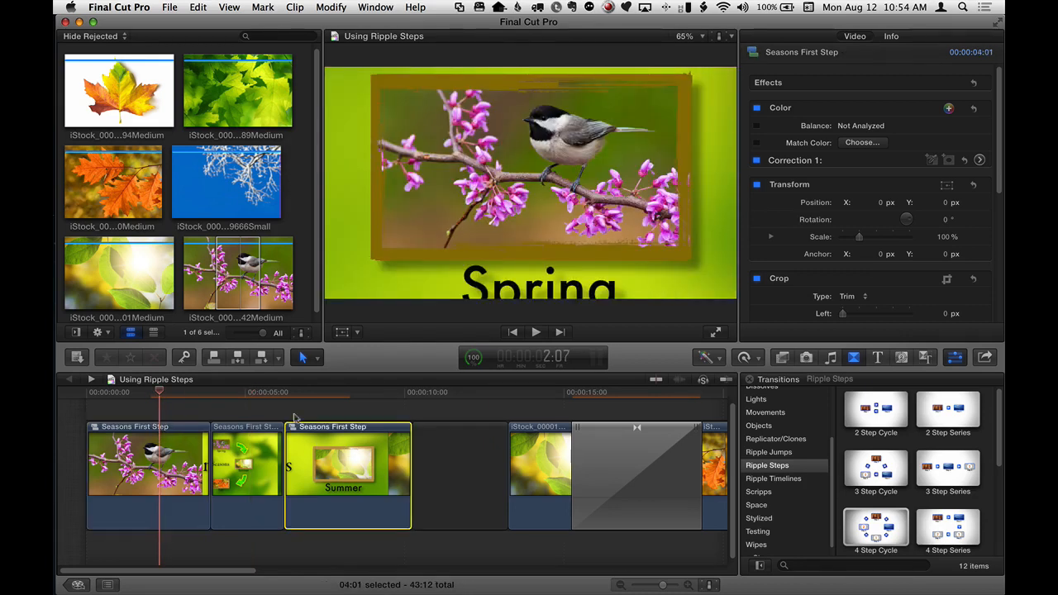
left_click(251, 392)
left_click(239, 443)
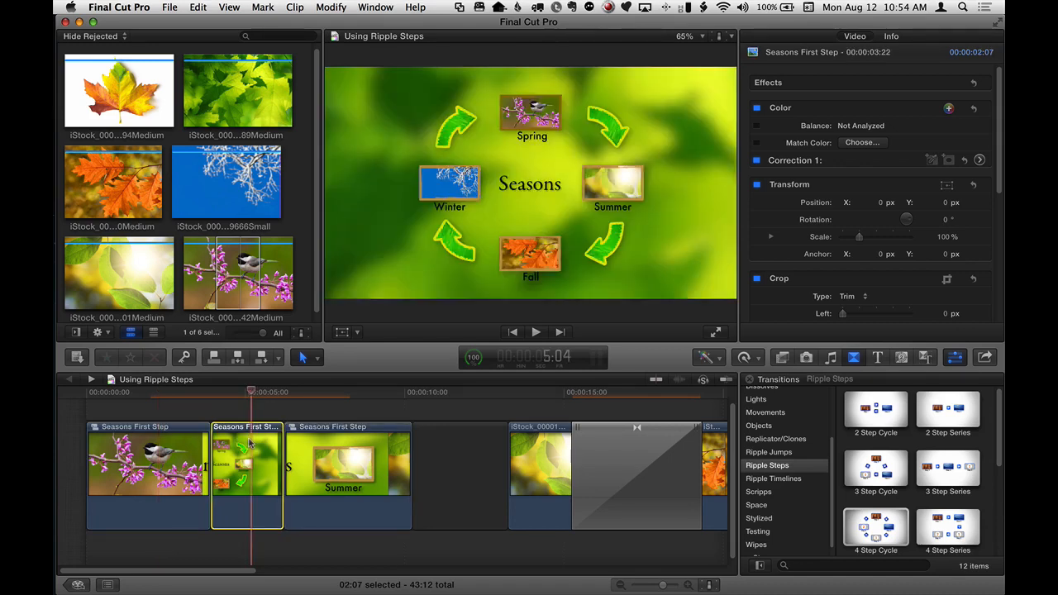
Open the first Seasons First Step compound clip from the timeline and select its 4 Step Cycle transition
left_click(168, 397)
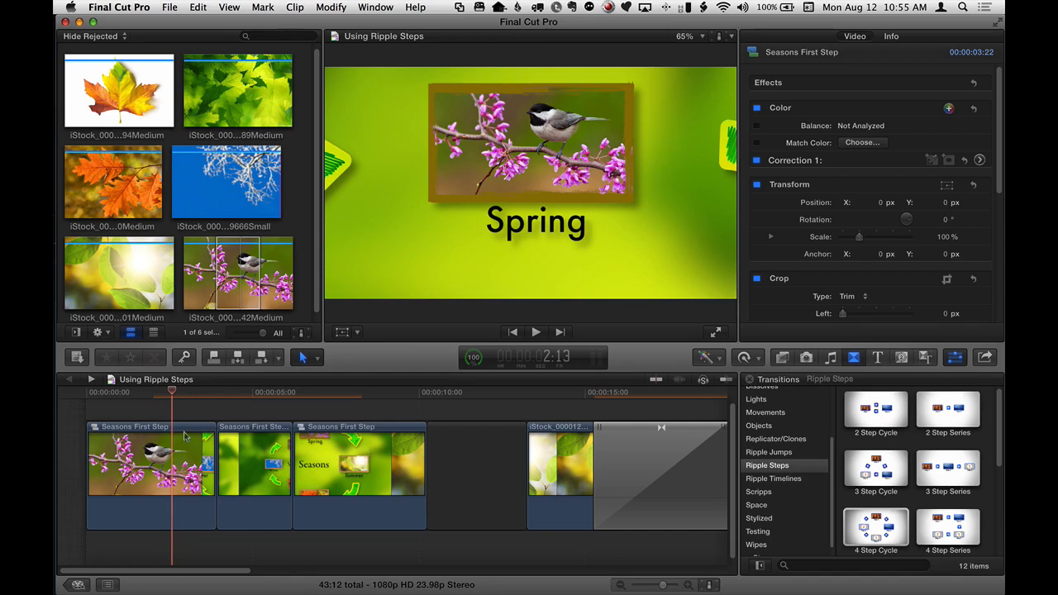
double_click(151, 429)
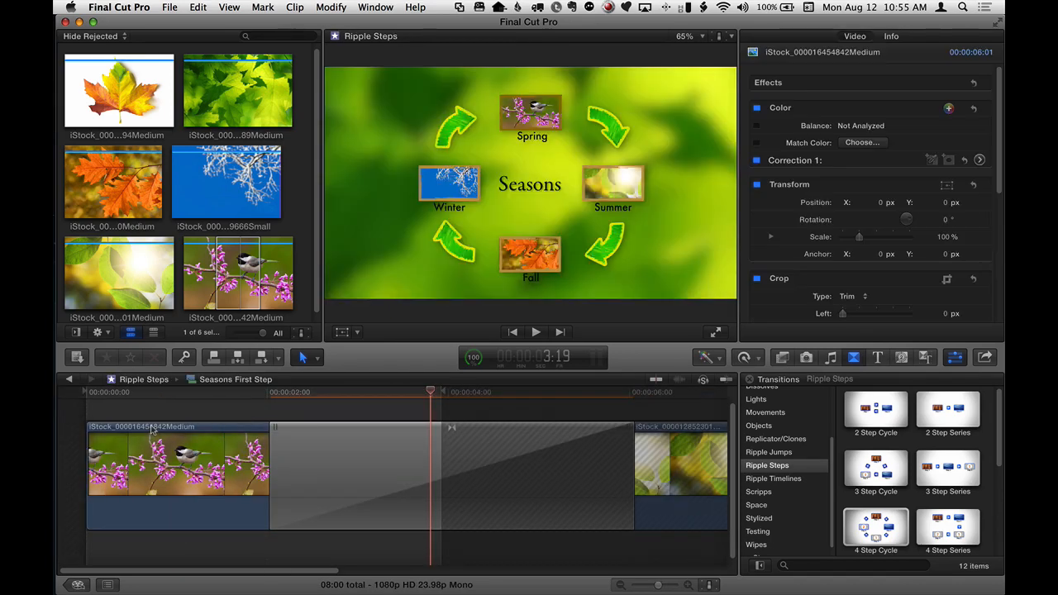
left_click_drag(426, 390, 429, 387)
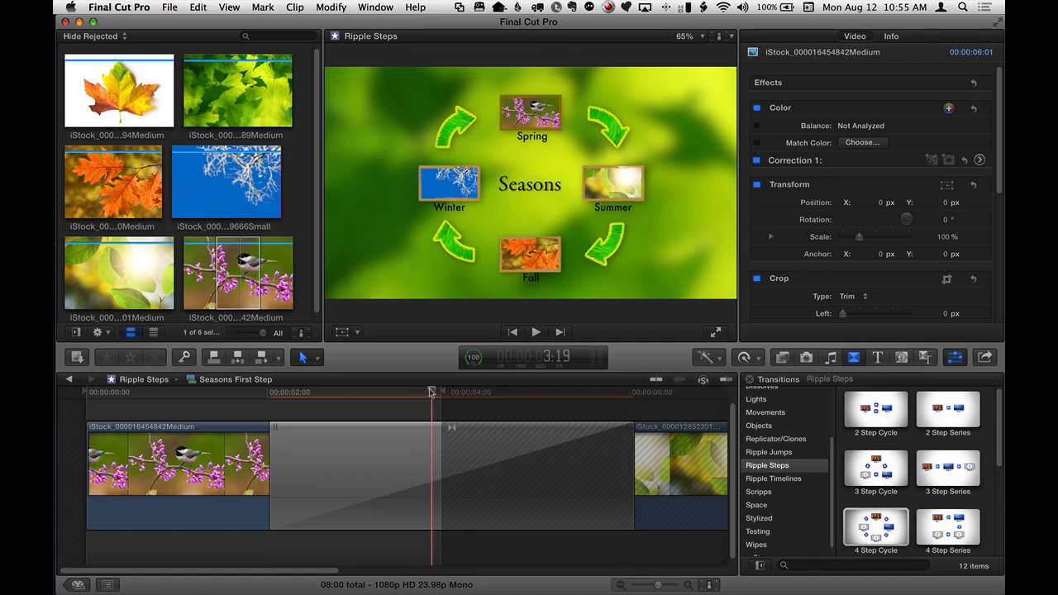
left_click(422, 466)
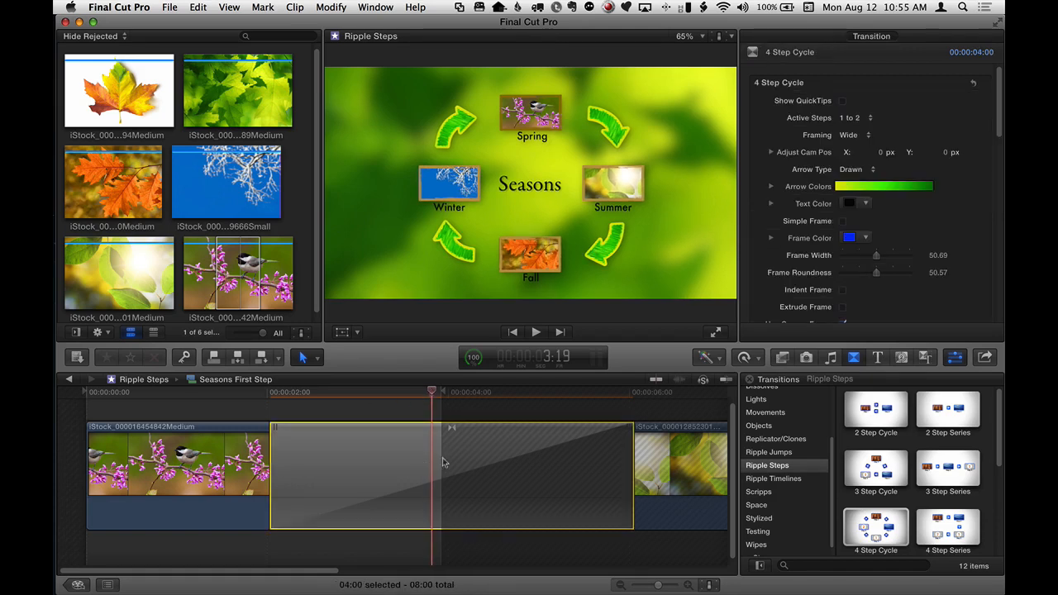
Set the transition's Background to Gradient, return to the Using Ripple Steps project, and park the playhead on the freeze frame at 5:08
left_click_drag(995, 124, 992, 201)
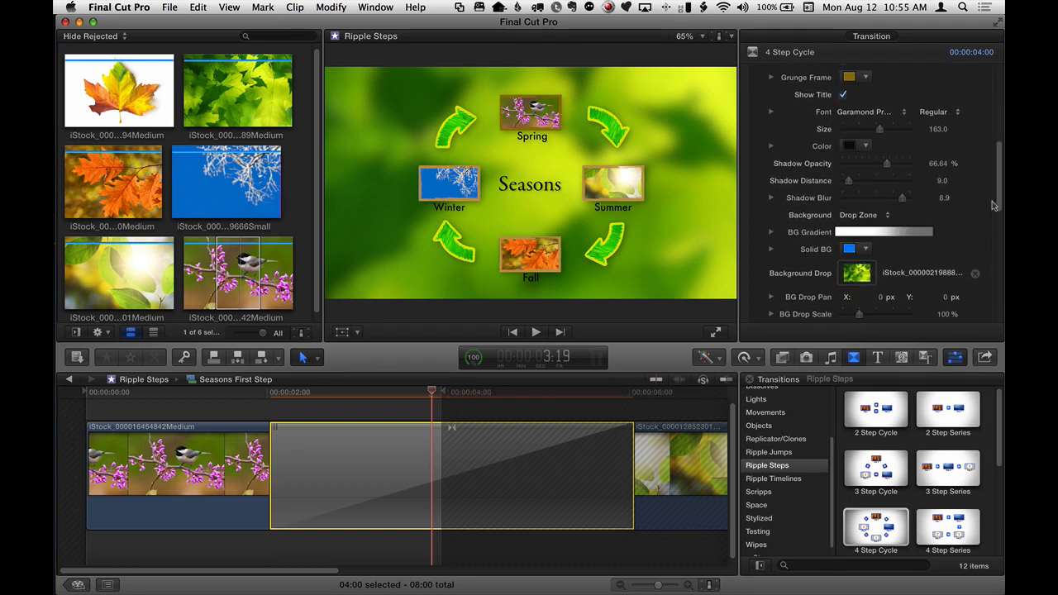
left_click(868, 216)
left_click(869, 206)
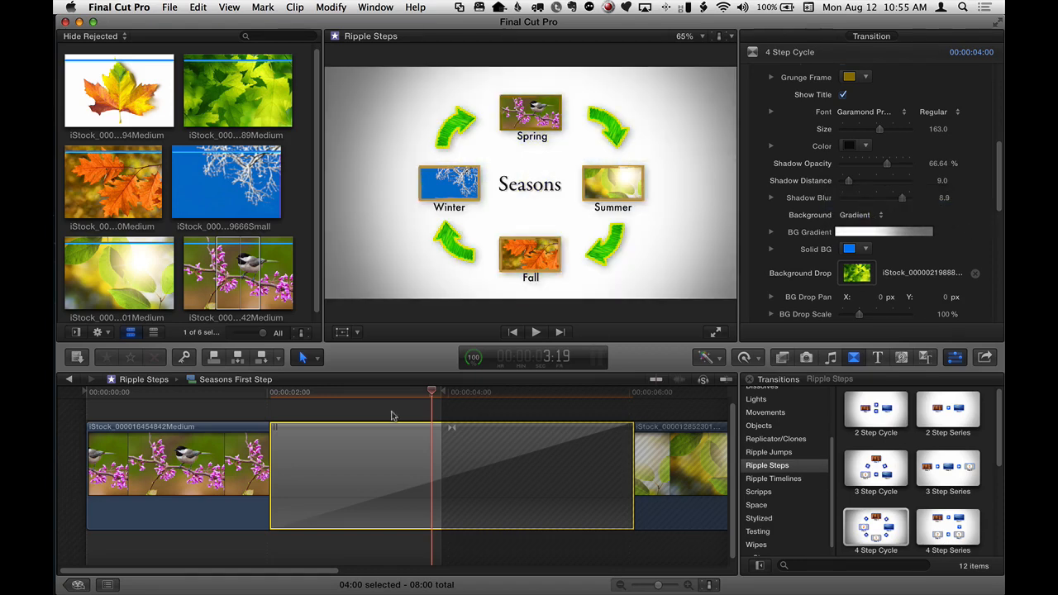
left_click(71, 380)
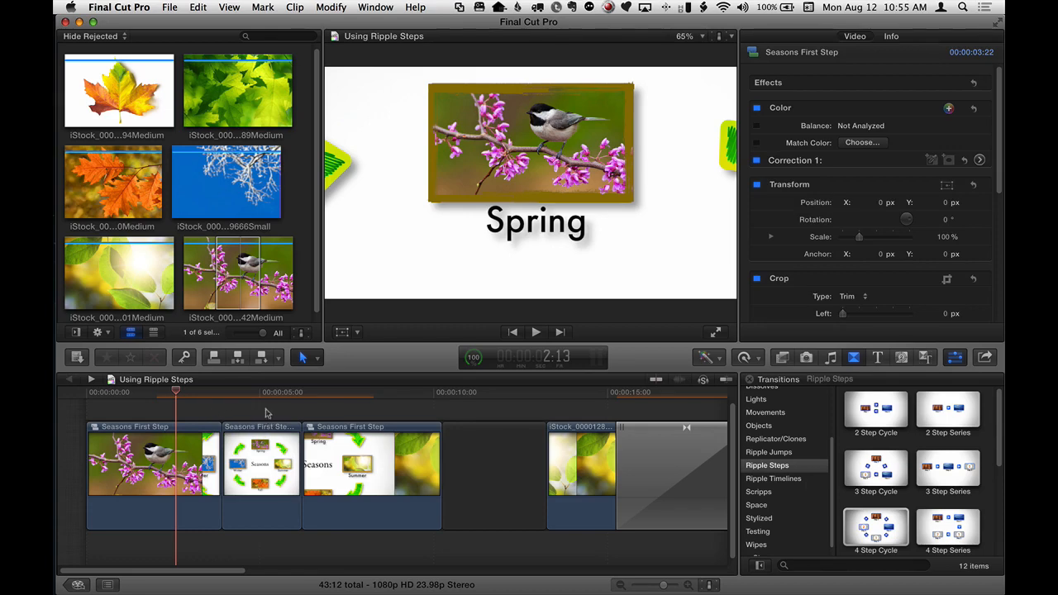
left_click_drag(175, 391, 272, 391)
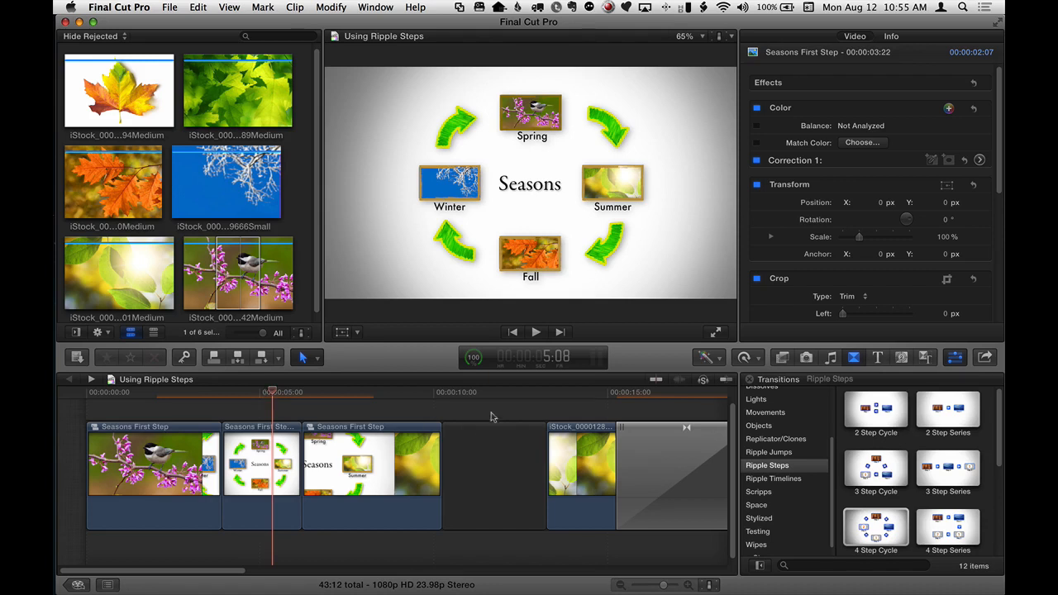
Lengthen the summer-to-fall 4 Step Cycle transition to 4:09, and park the playhead on the freeze frame at 5:01
scroll(496, 405, "right", 3)
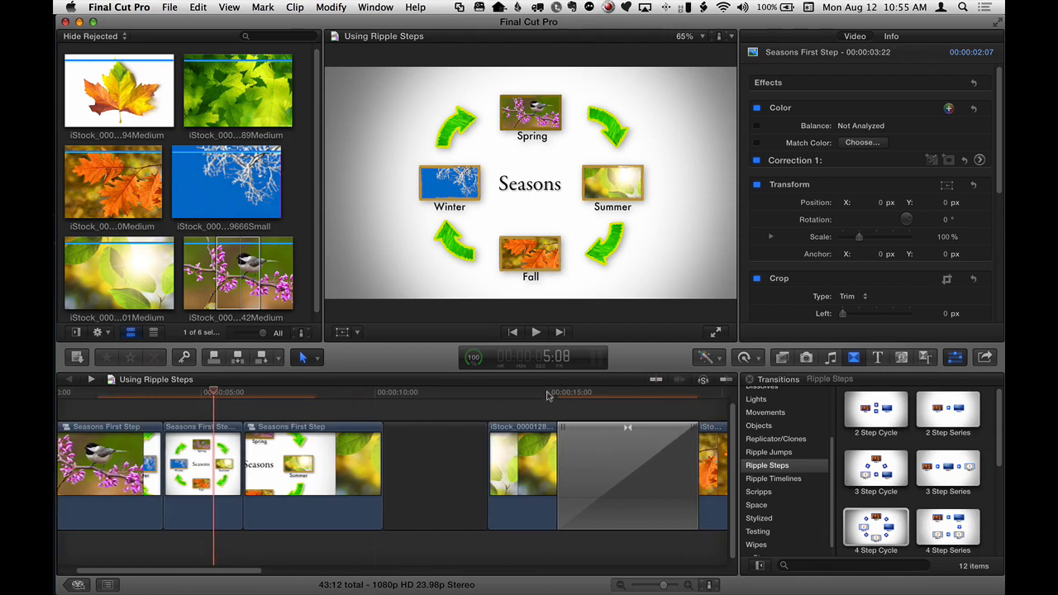
left_click_drag(547, 396, 618, 395)
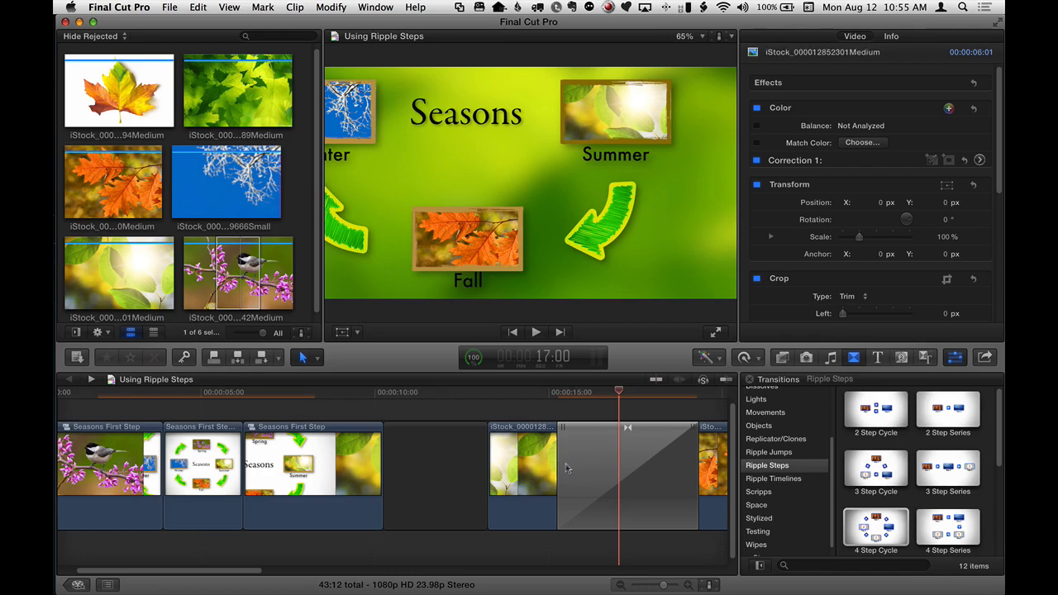
left_click(566, 469)
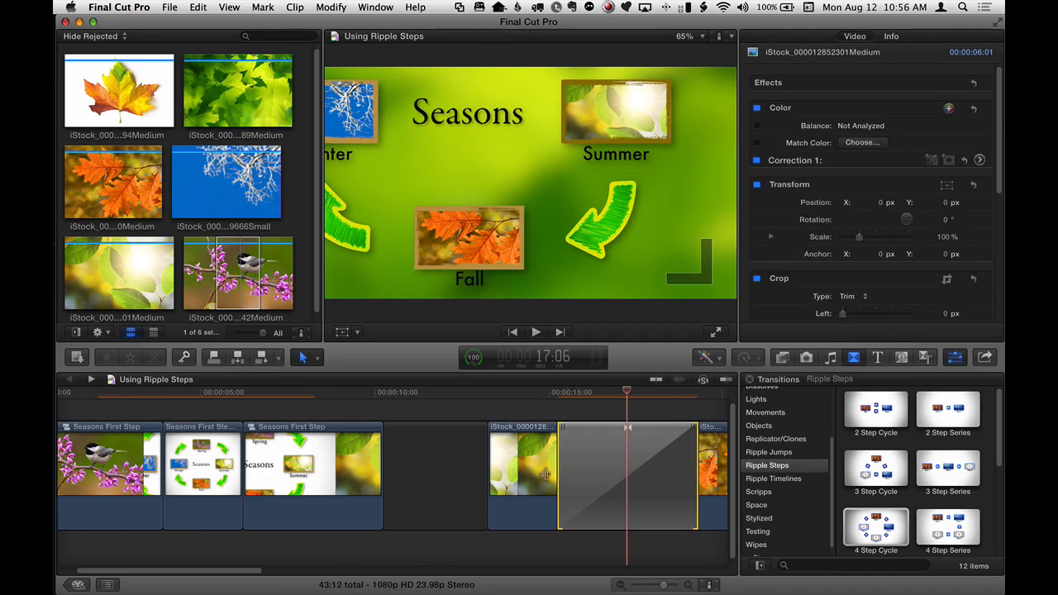
mouse_move(559, 474)
left_mouse_down()
mouse_move(591, 473)
mouse_move(516, 467)
mouse_move(567, 468)
mouse_move(551, 468)
left_mouse_up()
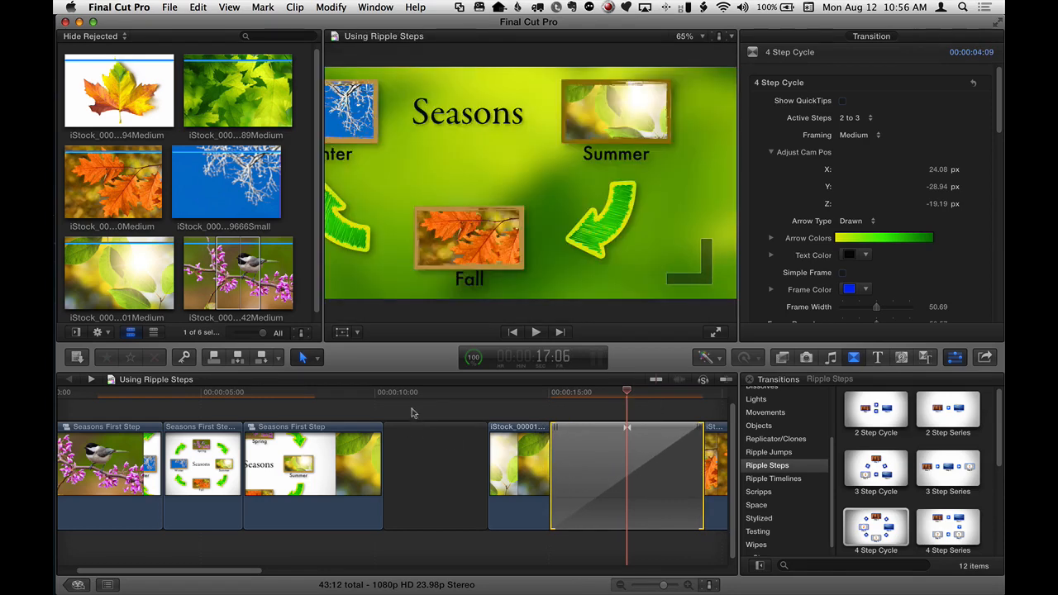
left_click(413, 414)
left_click(203, 392)
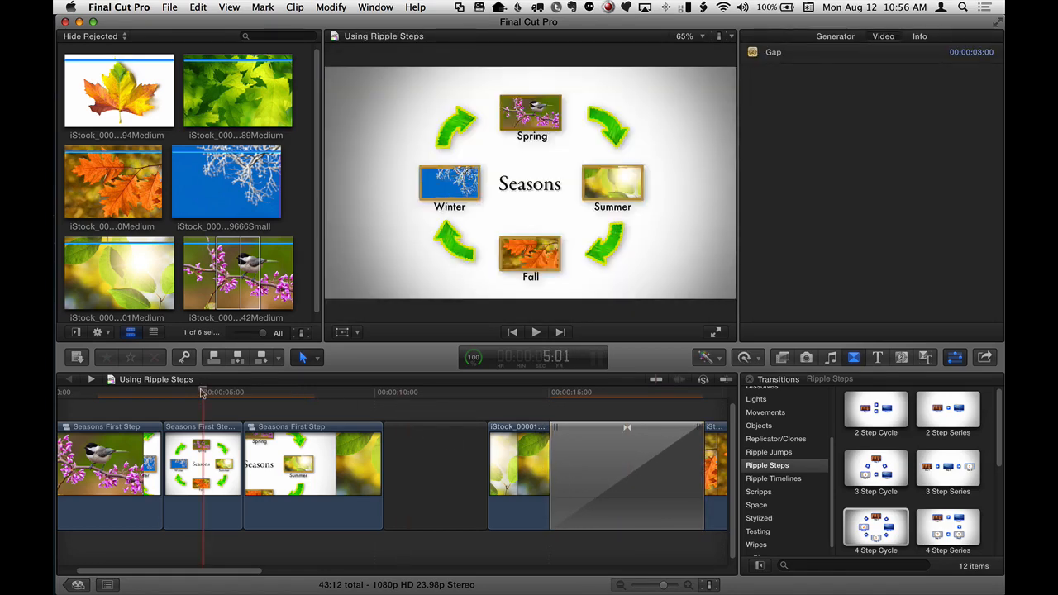